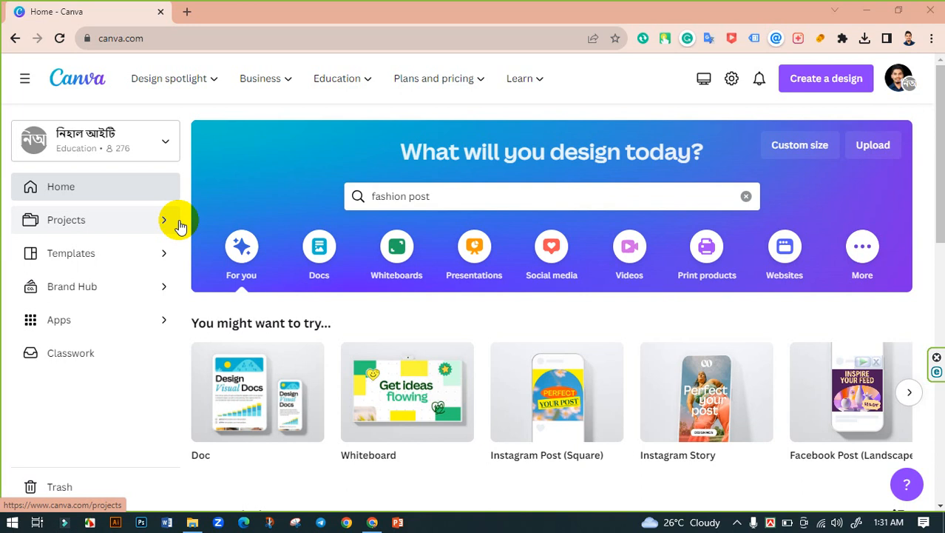
# Search the Canva templates for "fashion post".
pyautogui.moveTo(385, 196); pyautogui.dragTo(369, 196)
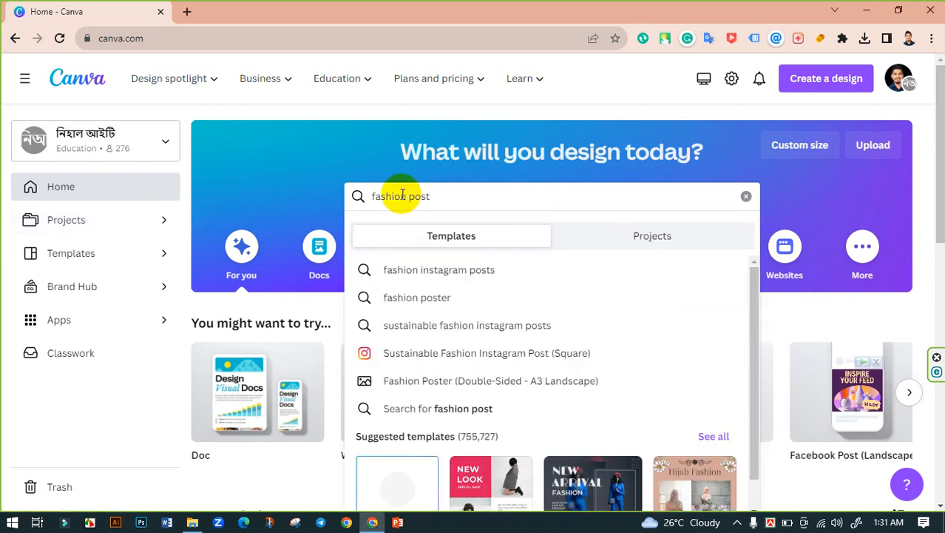
pyautogui.click(504, 198)
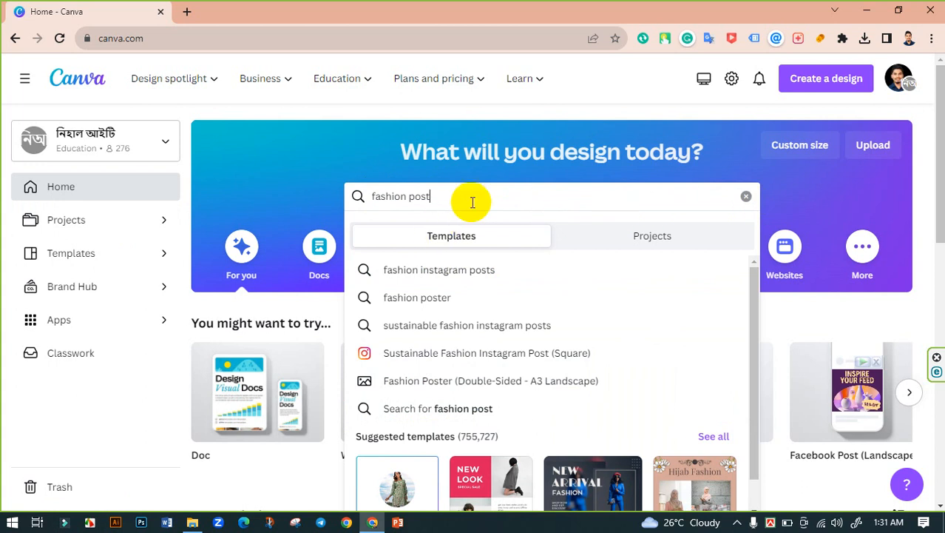
pyautogui.press('Return')
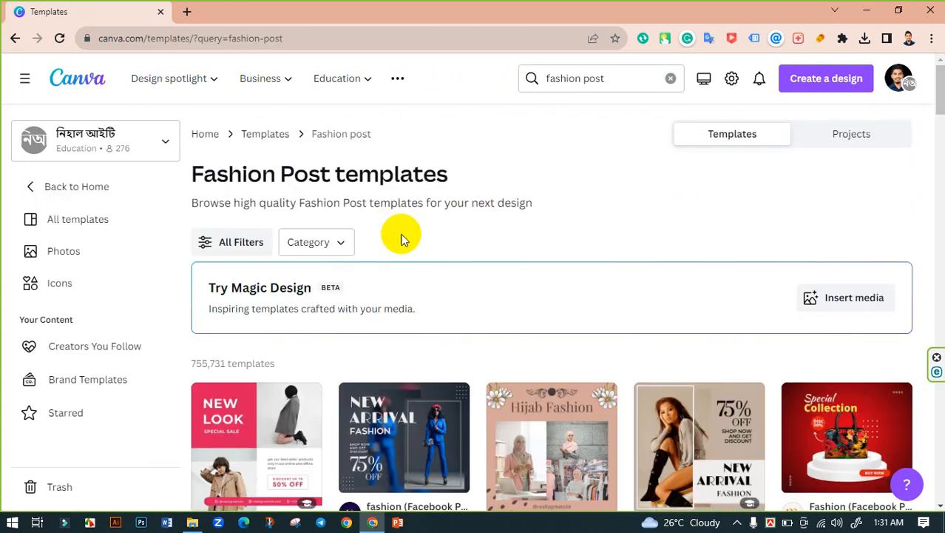
# Browse the fashion post template results, comparing the layouts, colours and photo arrangements of the Instagram and Facebook post designs.
pyautogui.scroll(-2, 429, 248)
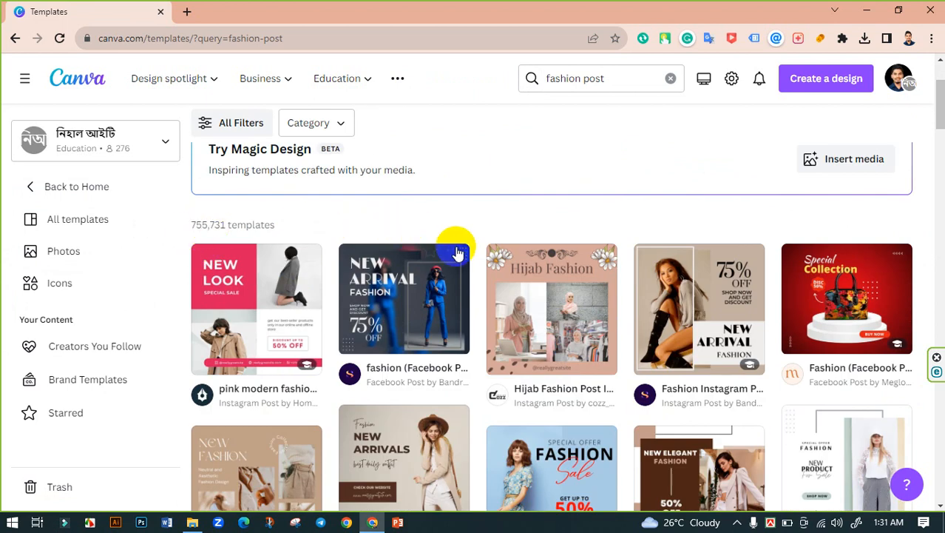
pyautogui.scroll(-3, 456, 249)
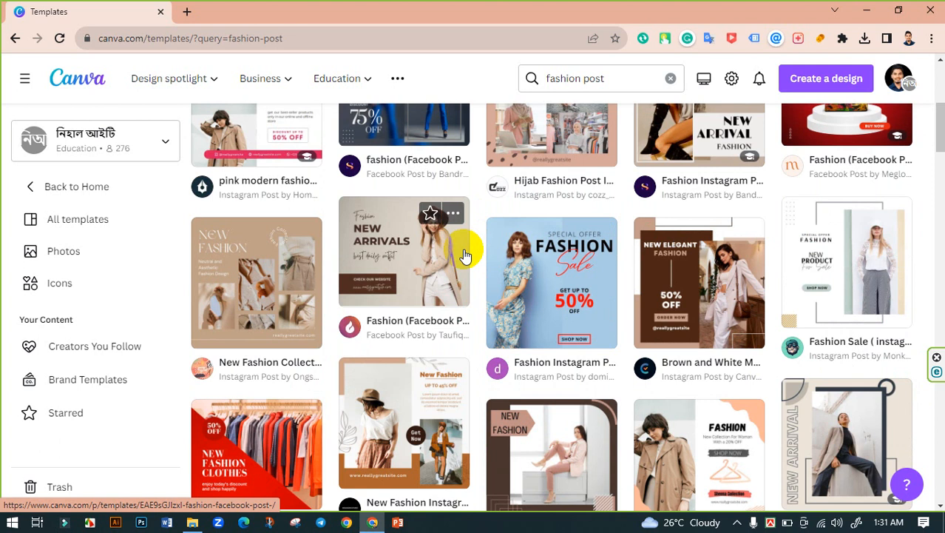
pyautogui.scroll(-1, 465, 252)
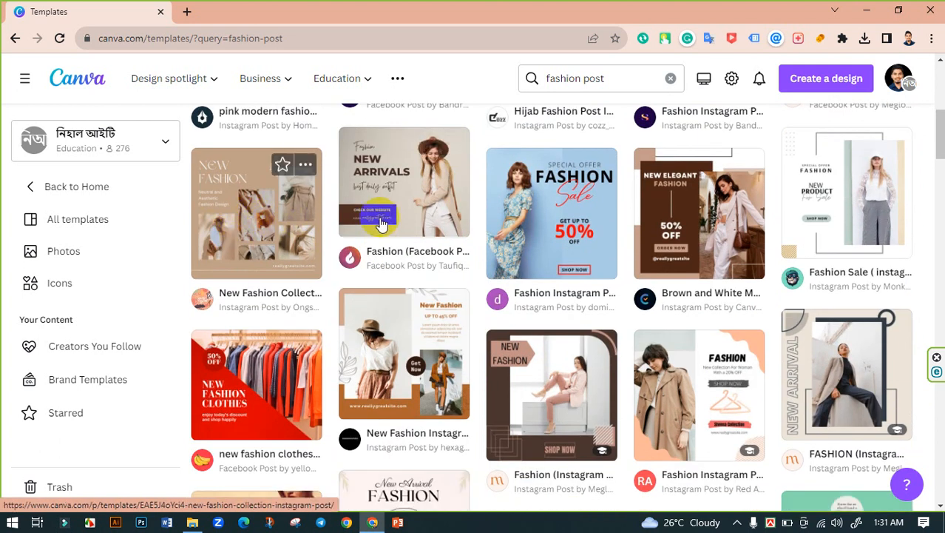
pyautogui.scroll(-8, 507, 239)
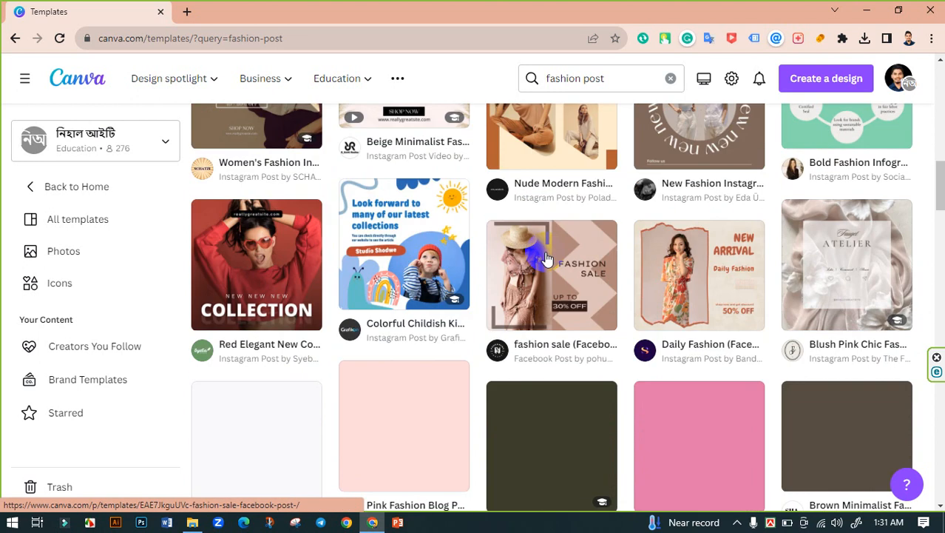
pyautogui.scroll(-2, 544, 281)
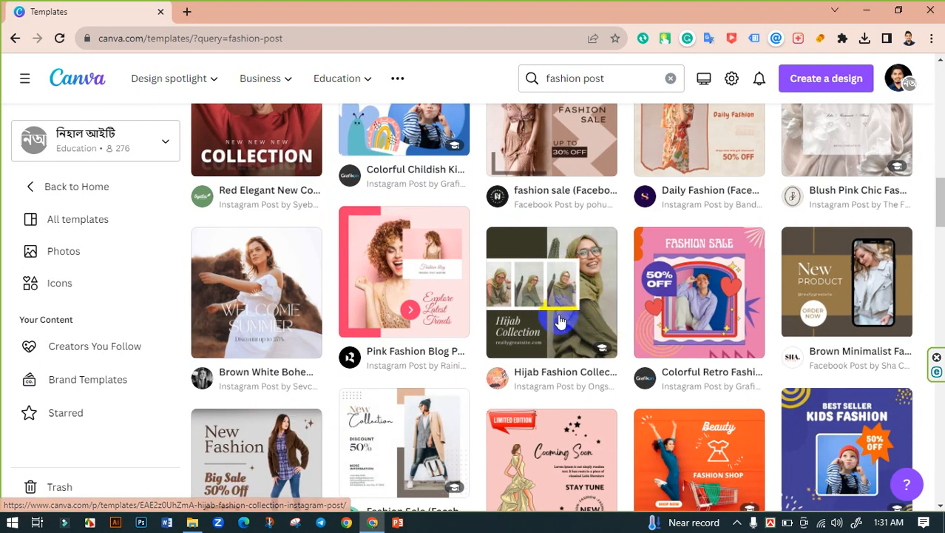
pyautogui.scroll(-1, 554, 321)
pyautogui.scroll(-4, 555, 320)
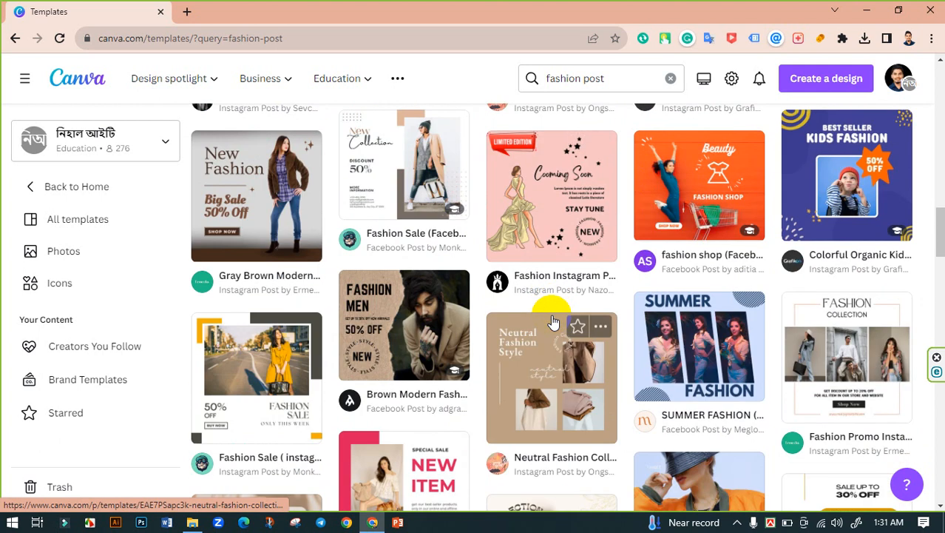
pyautogui.scroll(-1, 580, 324)
pyautogui.scroll(-1, 581, 324)
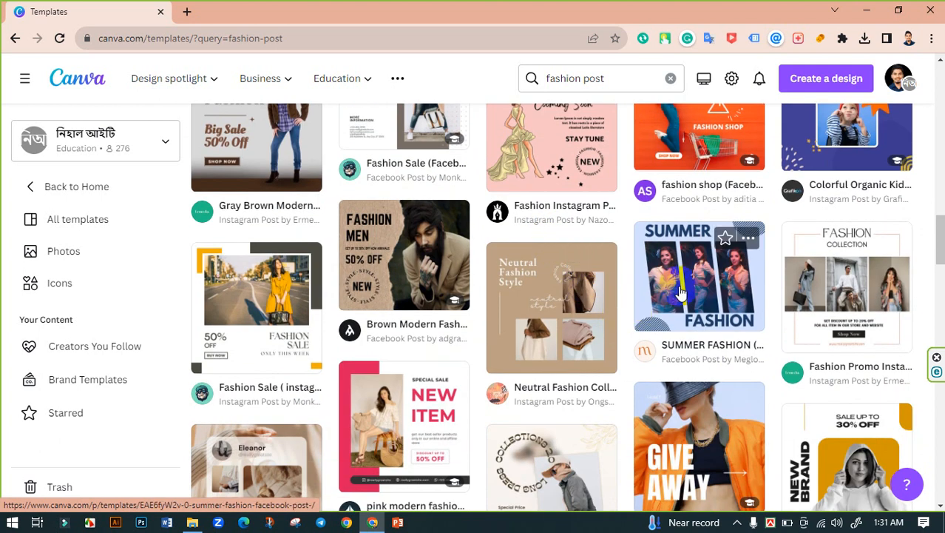
pyautogui.scroll(-3, 681, 294)
pyautogui.scroll(-2, 681, 293)
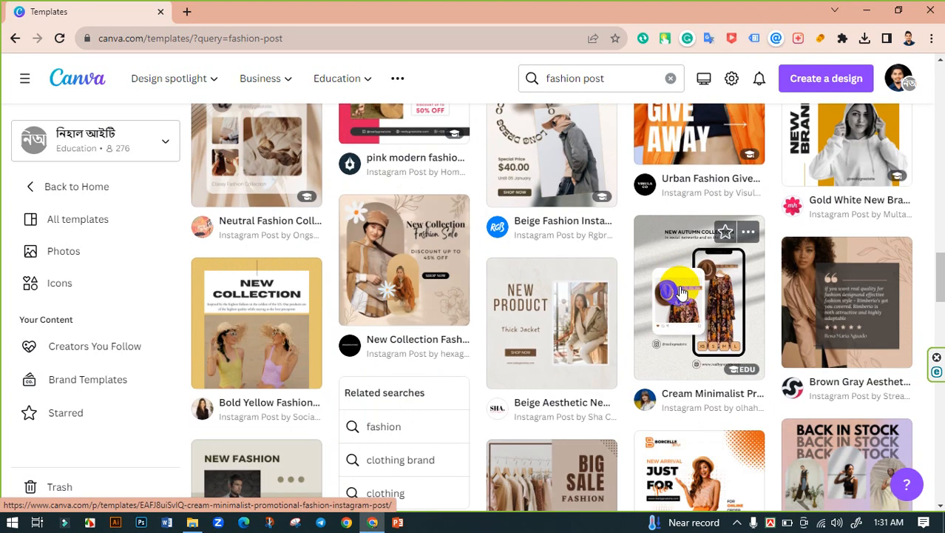
pyautogui.scroll(-3, 447, 244)
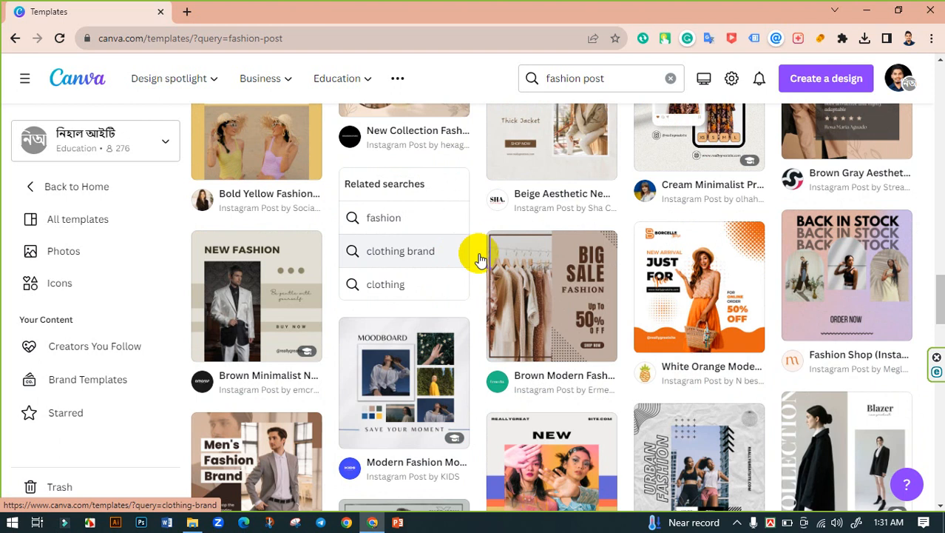
pyautogui.scroll(-1, 488, 262)
pyautogui.scroll(-2, 525, 272)
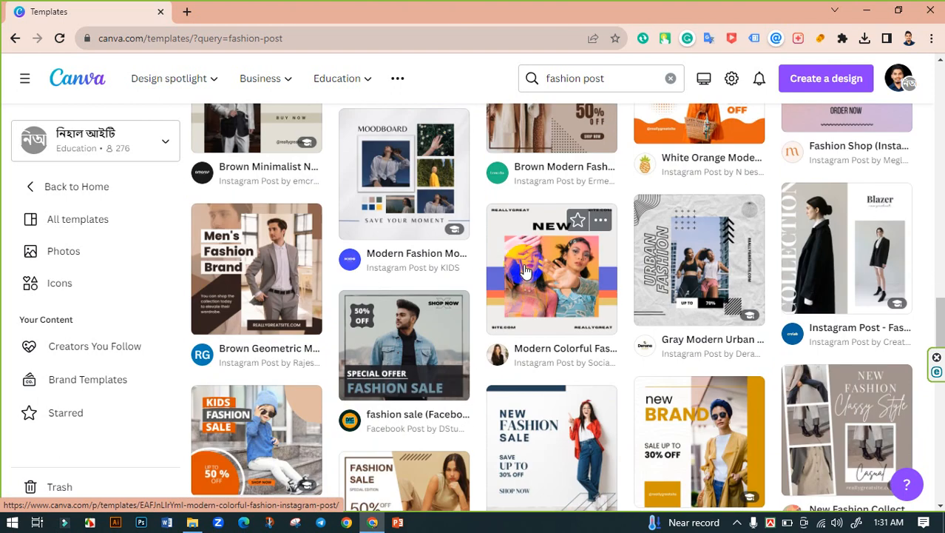
pyautogui.scroll(-2, 524, 271)
pyautogui.scroll(-2, 524, 272)
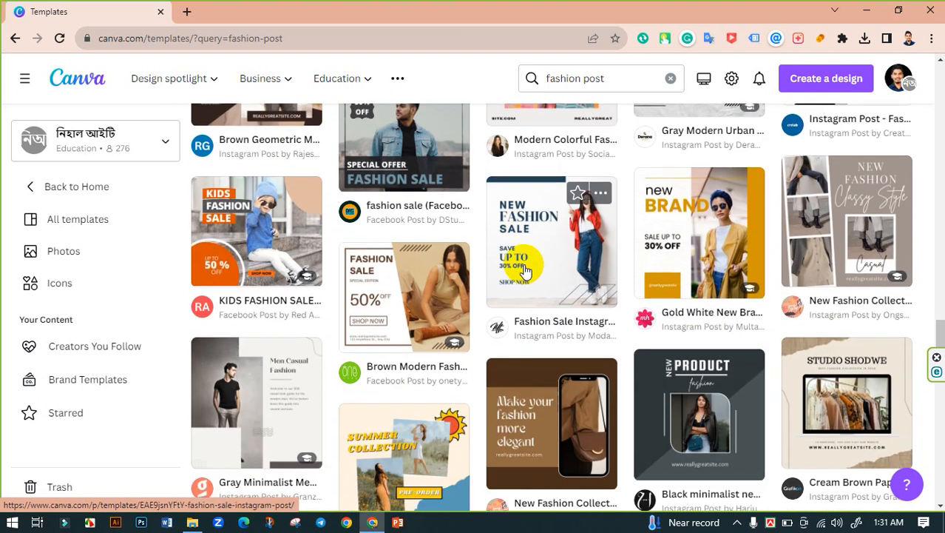
pyautogui.scroll(-5, 523, 271)
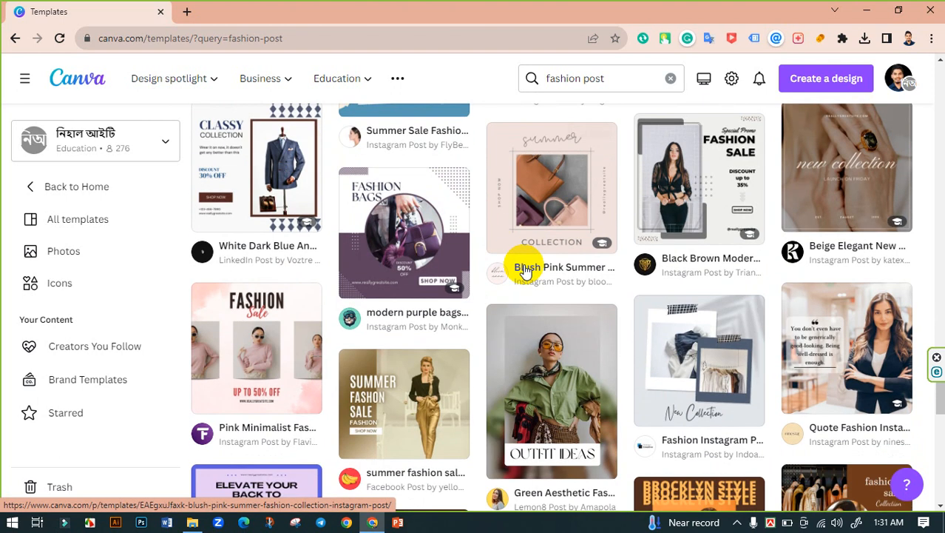
pyautogui.scroll(-2, 524, 270)
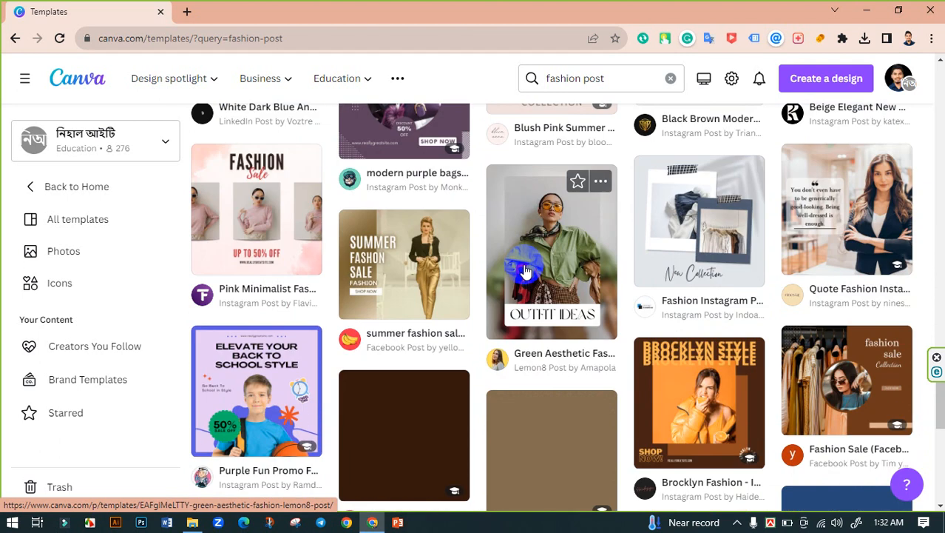
pyautogui.scroll(-2, 524, 271)
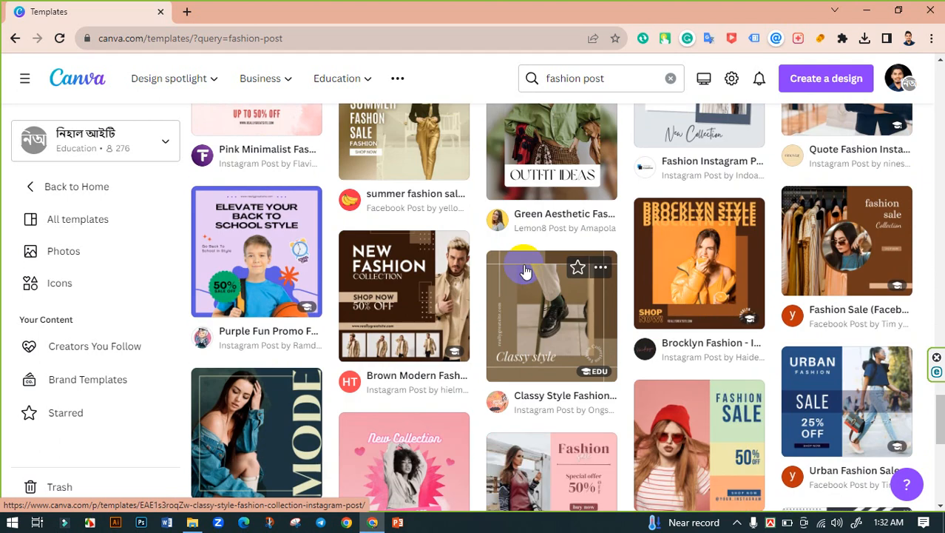
pyautogui.scroll(-1, 524, 271)
pyautogui.scroll(-4, 524, 271)
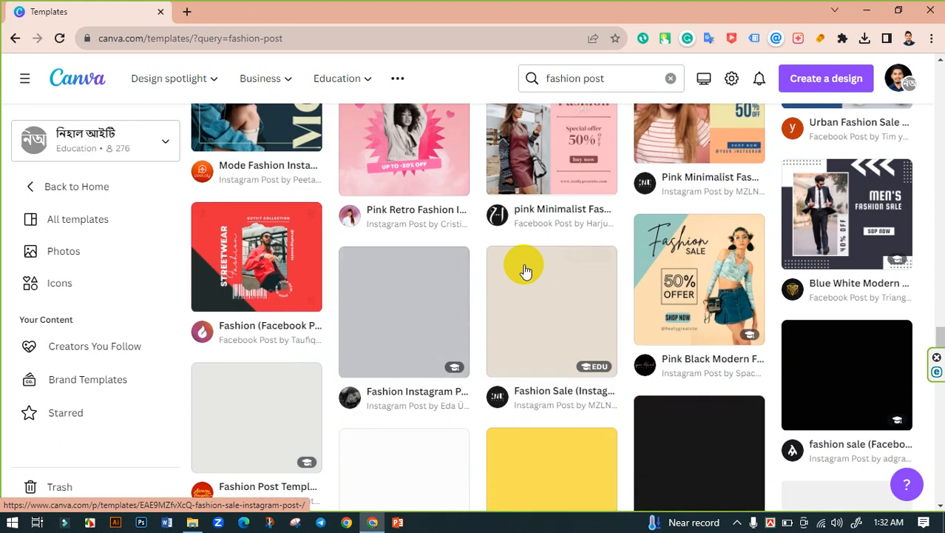
pyautogui.scroll(-1, 524, 270)
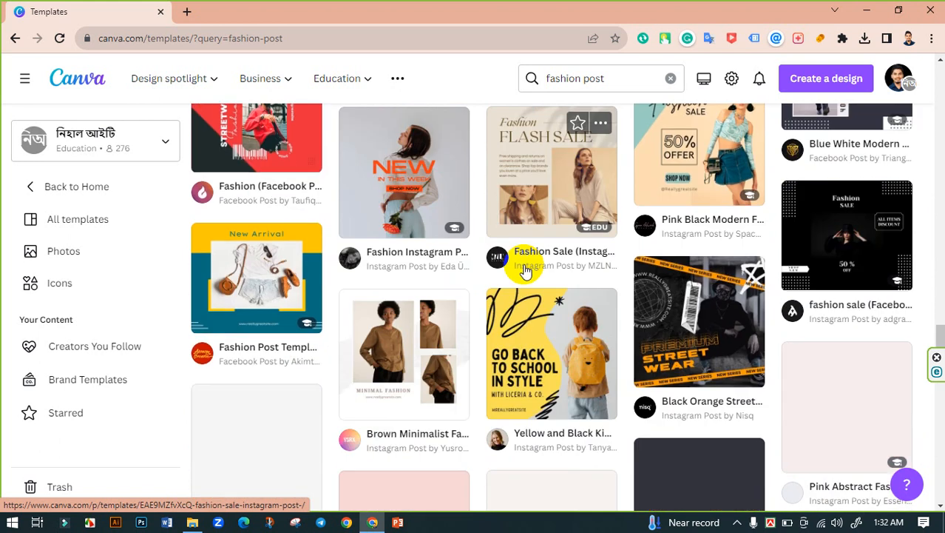
pyautogui.scroll(-1, 523, 271)
pyautogui.scroll(-1, 524, 271)
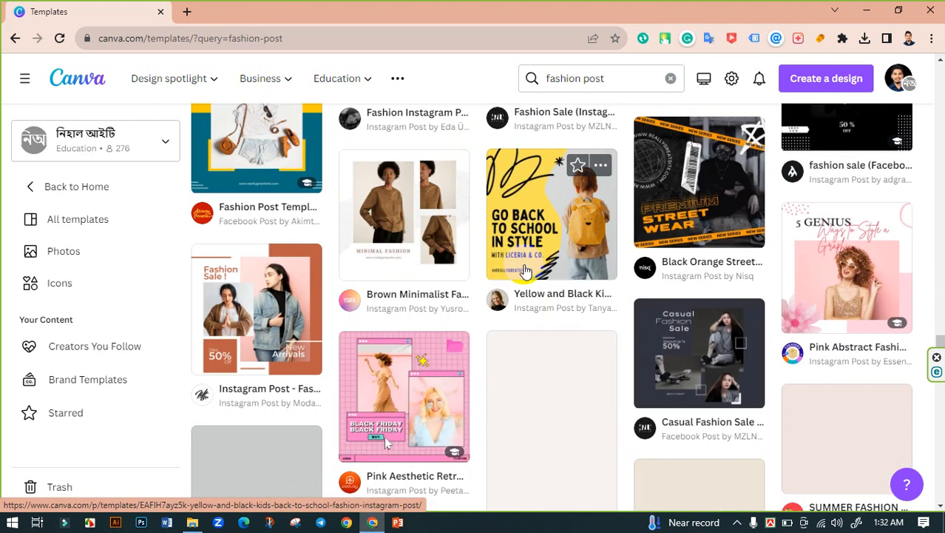
pyautogui.scroll(-5, 524, 271)
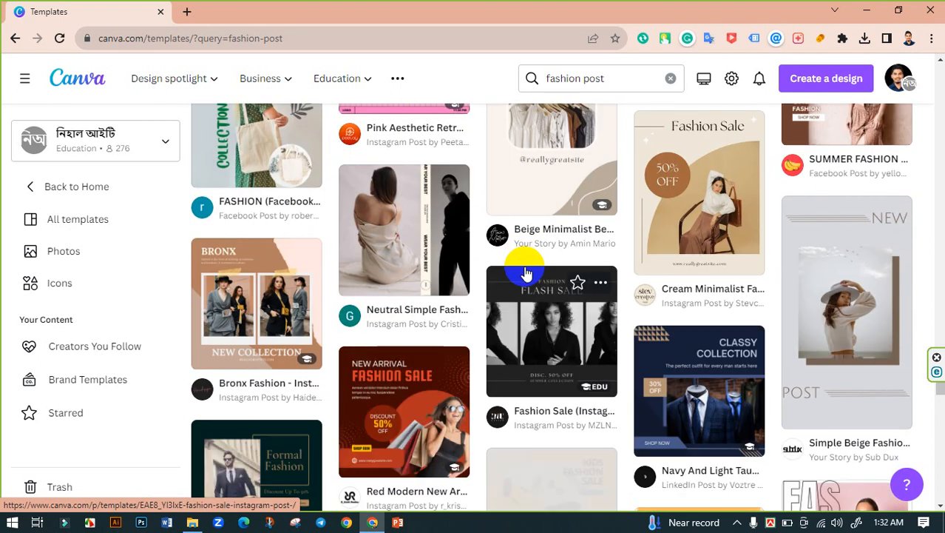
pyautogui.scroll(-2, 523, 272)
pyautogui.scroll(-3, 523, 272)
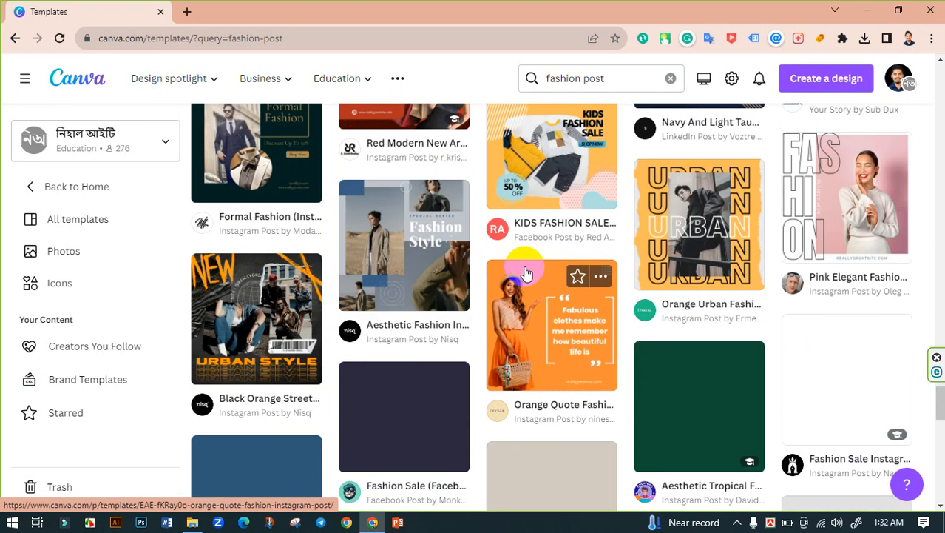
pyautogui.scroll(-3, 525, 274)
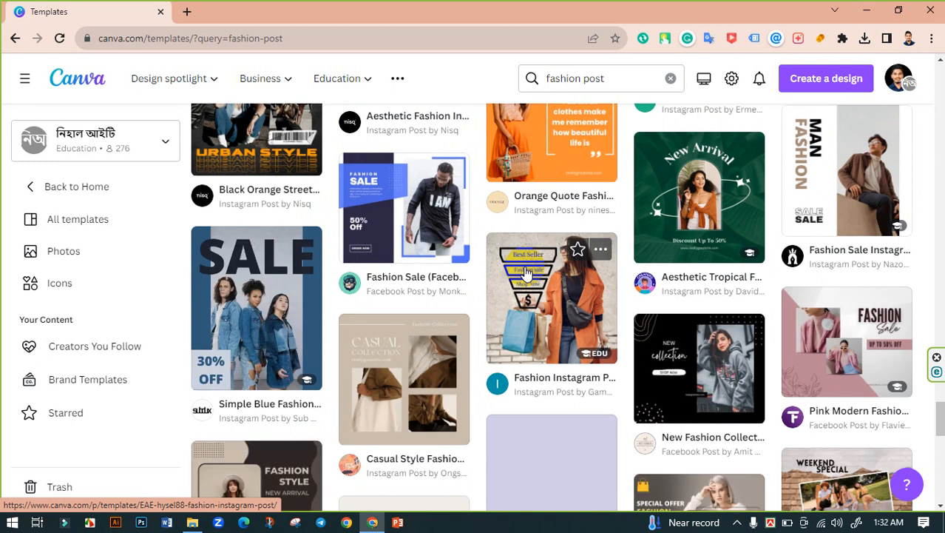
pyautogui.scroll(-2, 526, 268)
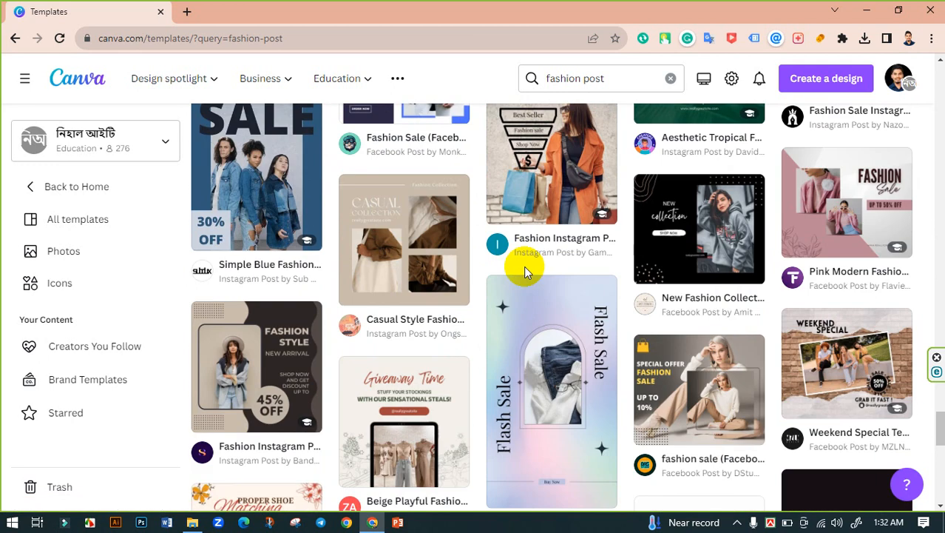
pyautogui.scroll(-2, 524, 270)
pyautogui.scroll(4, 473, 270)
pyautogui.scroll(-4, 473, 270)
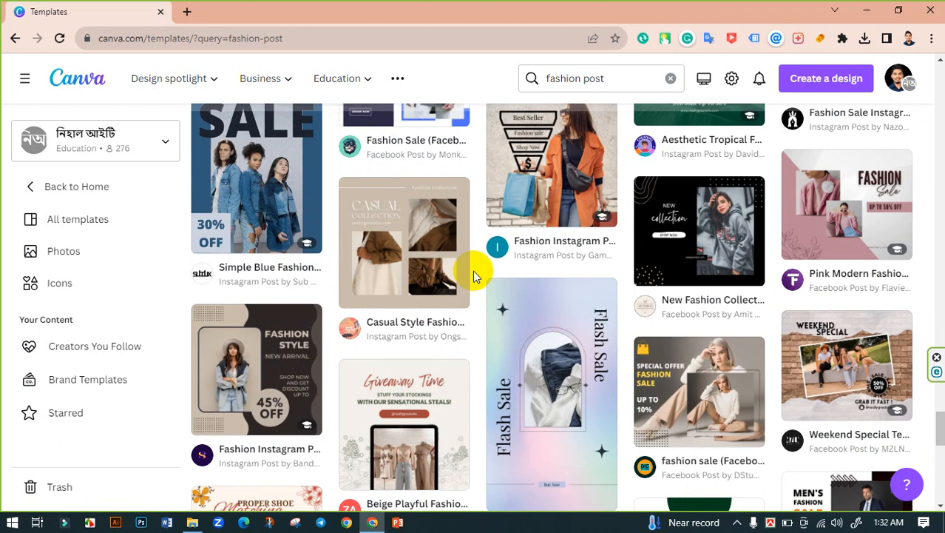
pyautogui.scroll(-3, 480, 275)
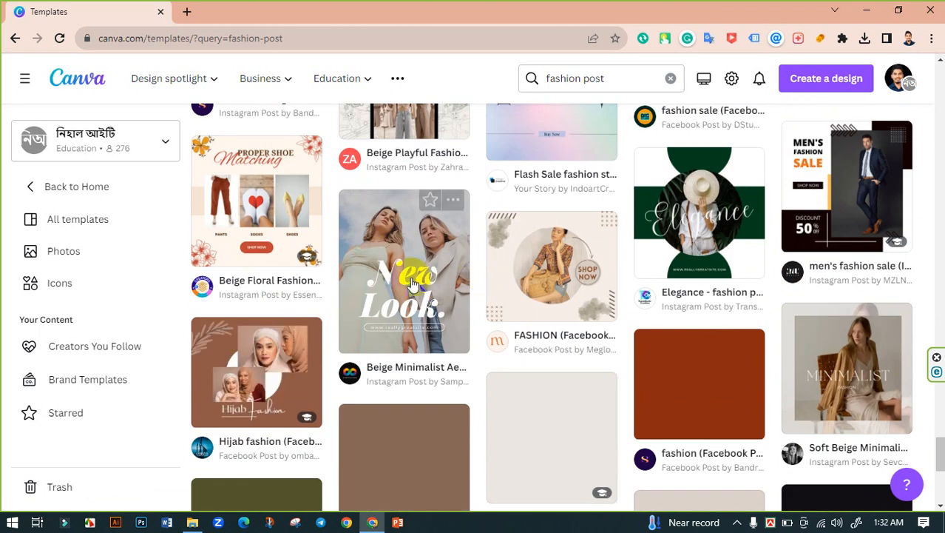
pyautogui.scroll(-2, 503, 277)
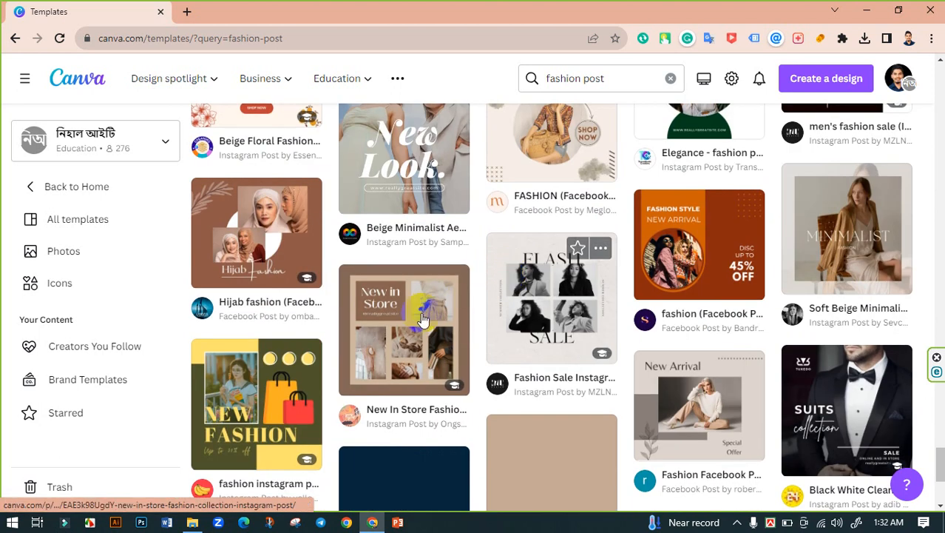
pyautogui.scroll(-2, 556, 310)
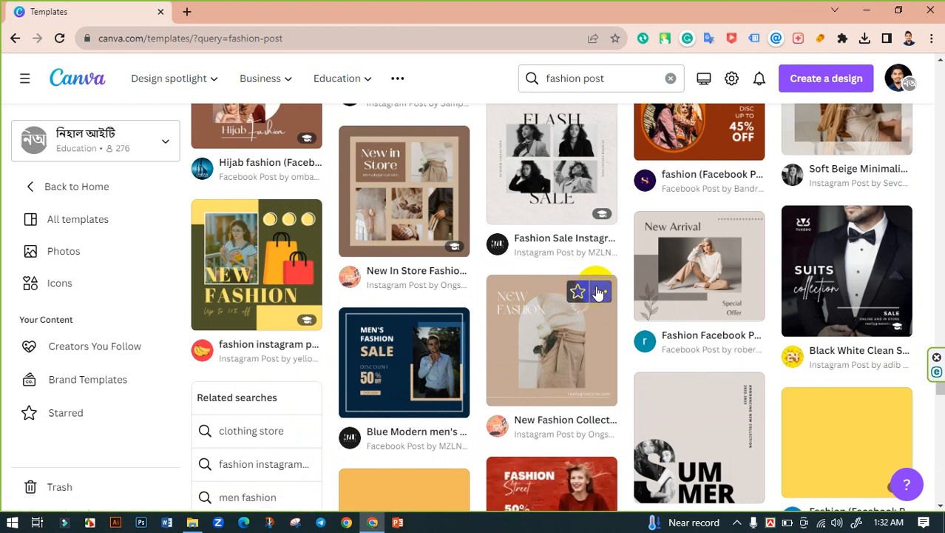
pyautogui.scroll(-1, 599, 291)
pyautogui.scroll(-3, 547, 292)
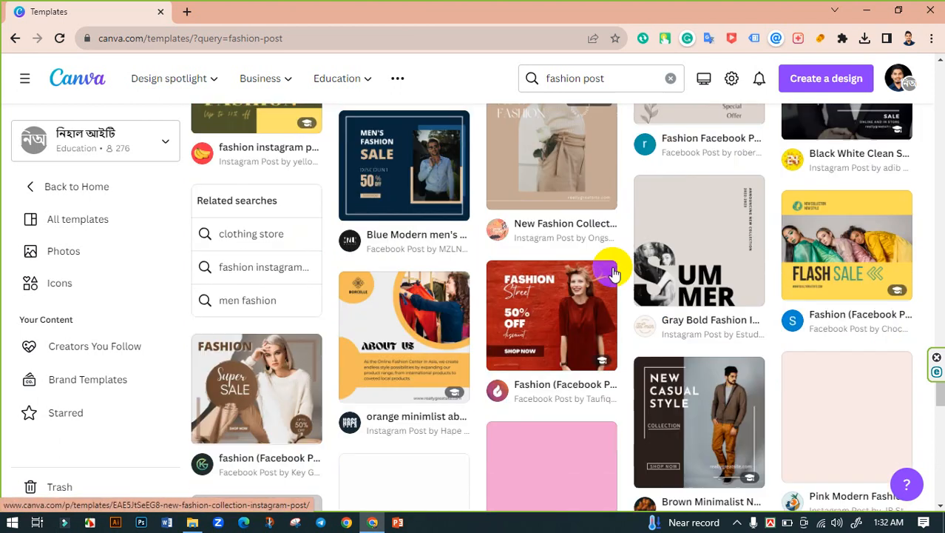
pyautogui.scroll(-3, 533, 325)
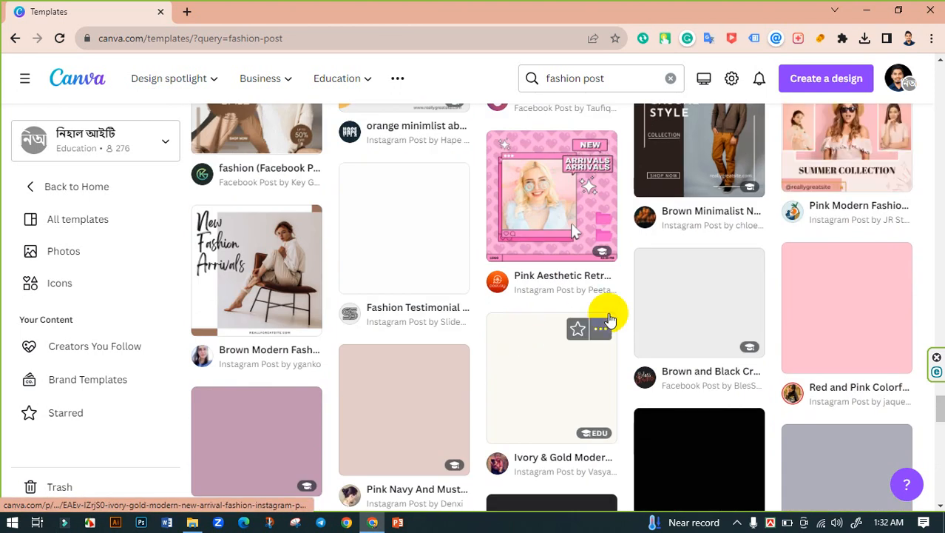
pyautogui.scroll(4, 518, 311)
pyautogui.scroll(5, 497, 296)
pyautogui.scroll(-3, 474, 309)
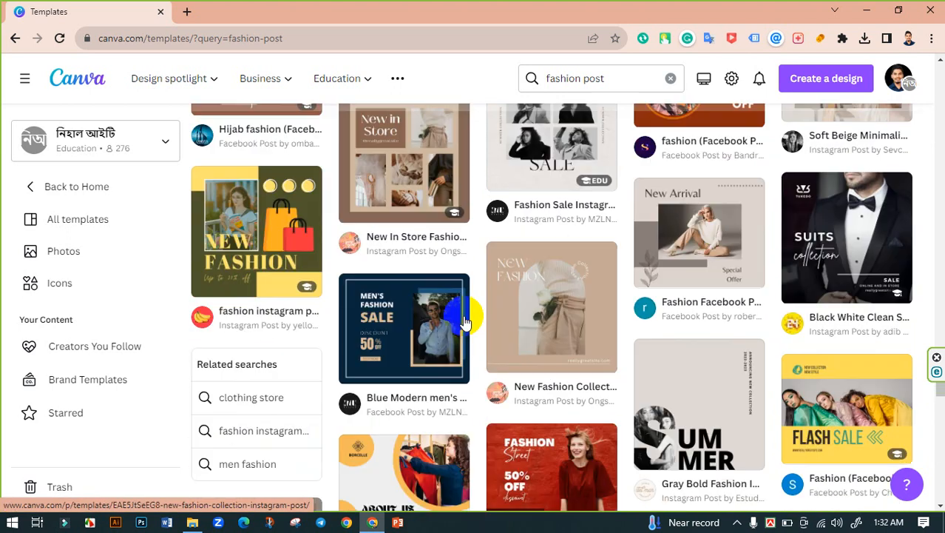
pyautogui.scroll(-8, 488, 296)
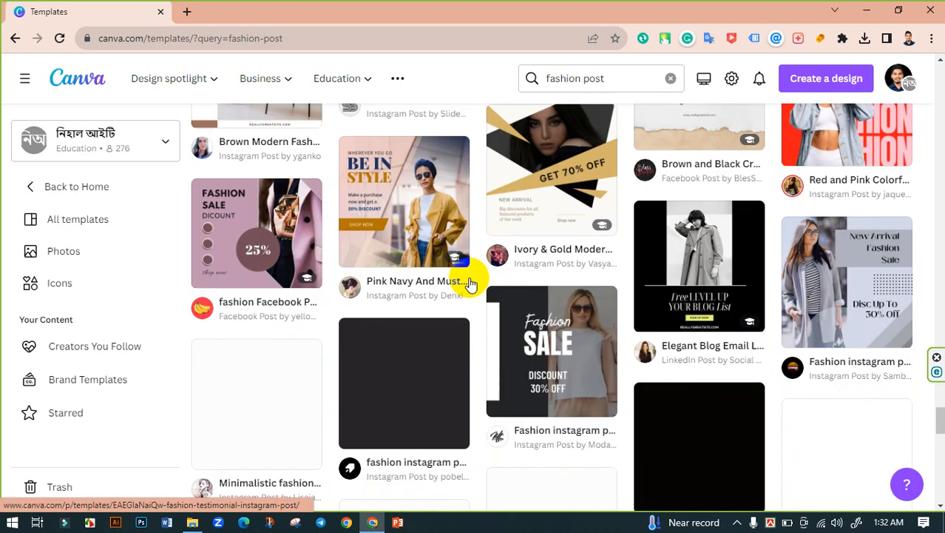
pyautogui.scroll(-3, 554, 267)
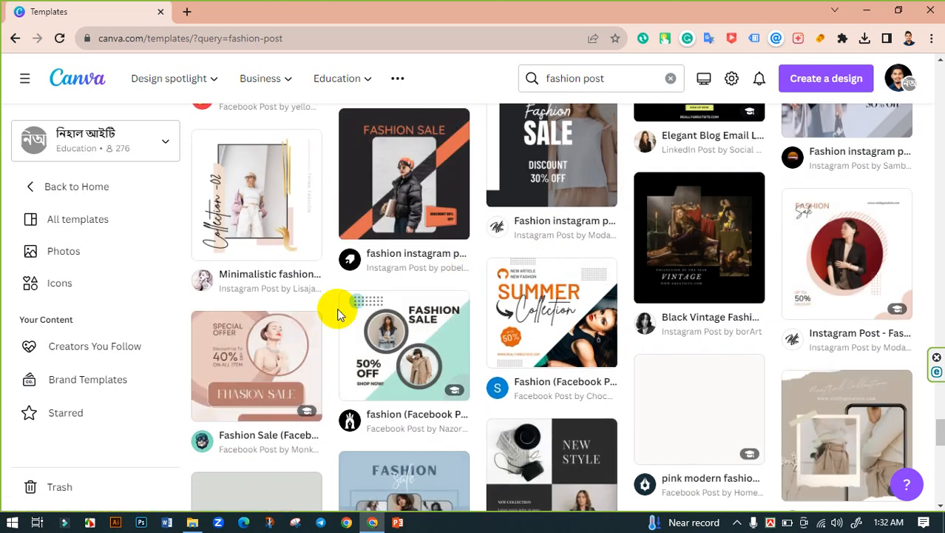
pyautogui.scroll(-4, 347, 363)
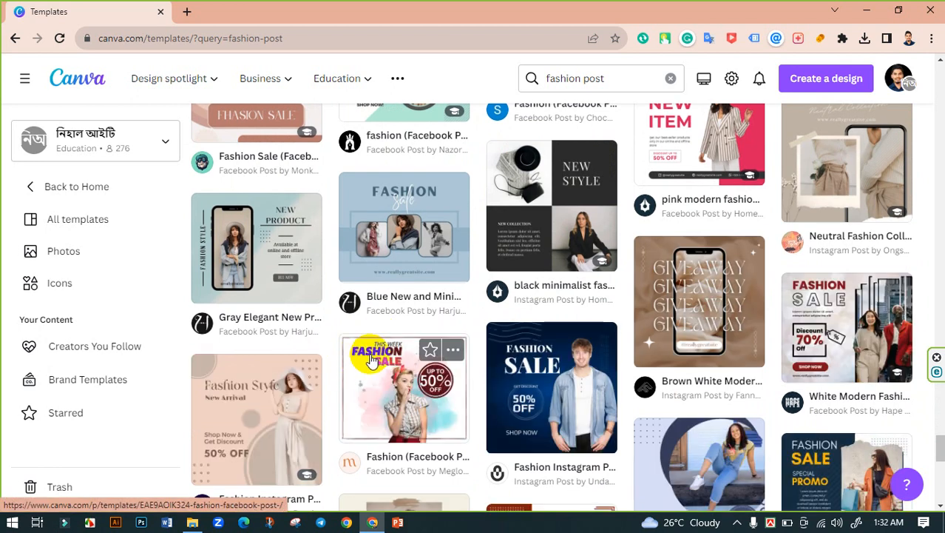
pyautogui.scroll(-2, 372, 360)
pyautogui.scroll(-5, 445, 345)
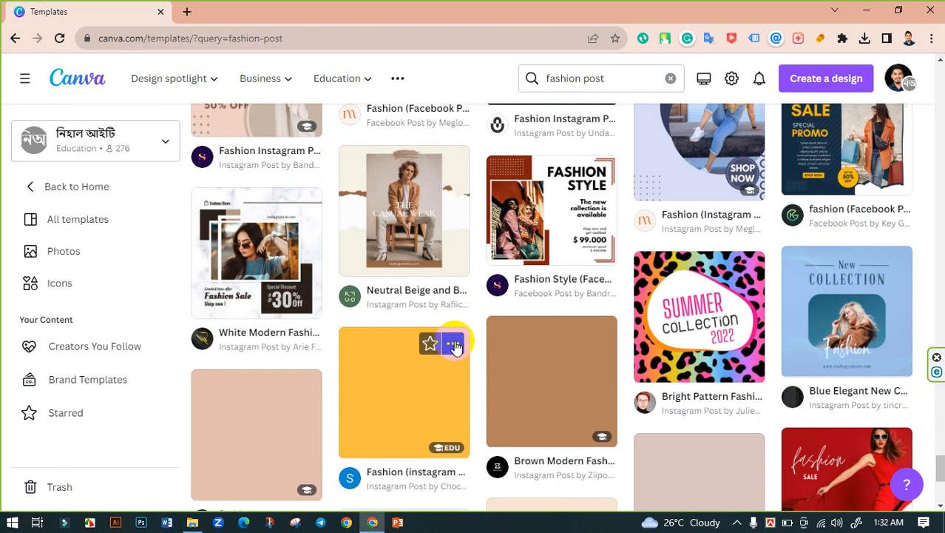
# Look further through the fashion post results for a sale design that combines several product photos.
pyautogui.scroll(-1, 460, 344)
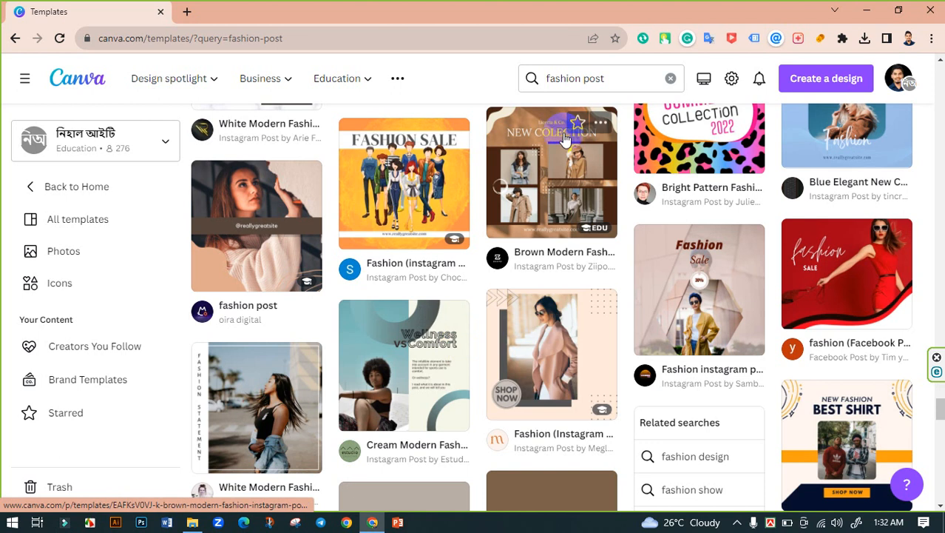
pyautogui.scroll(1, 562, 186)
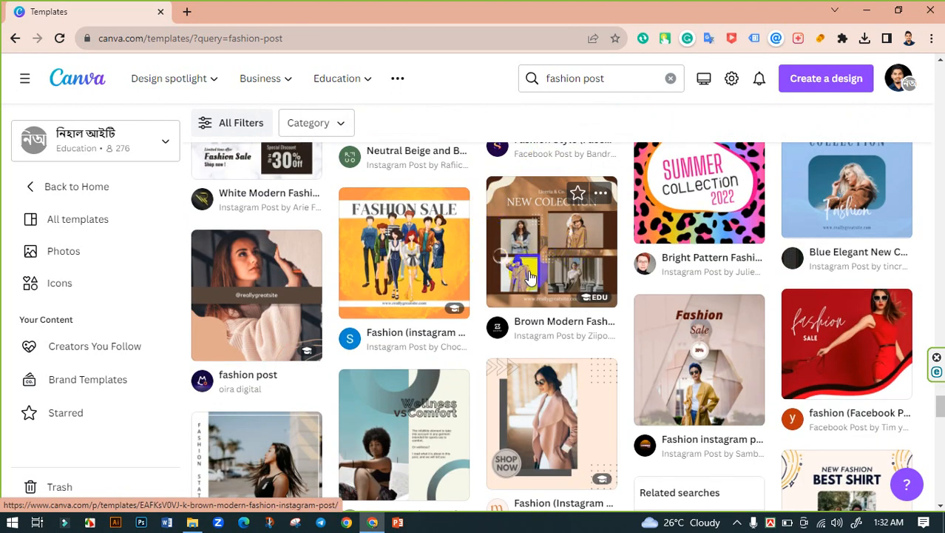
pyautogui.scroll(-3, 529, 277)
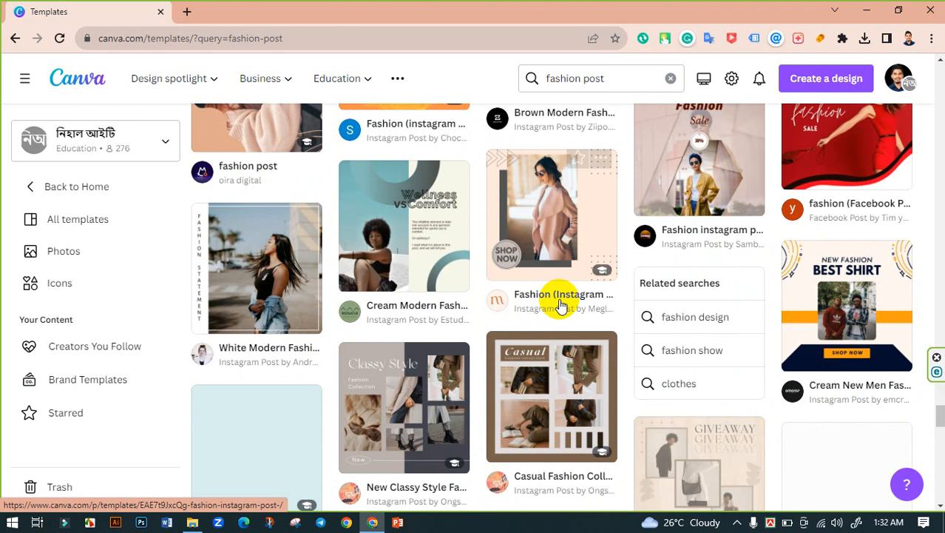
pyautogui.scroll(-2, 562, 306)
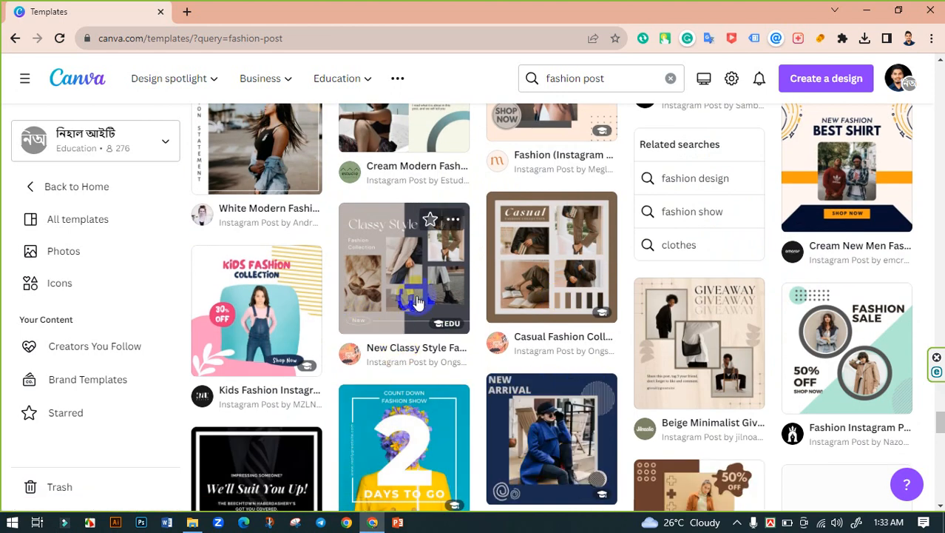
pyautogui.click(361, 305)
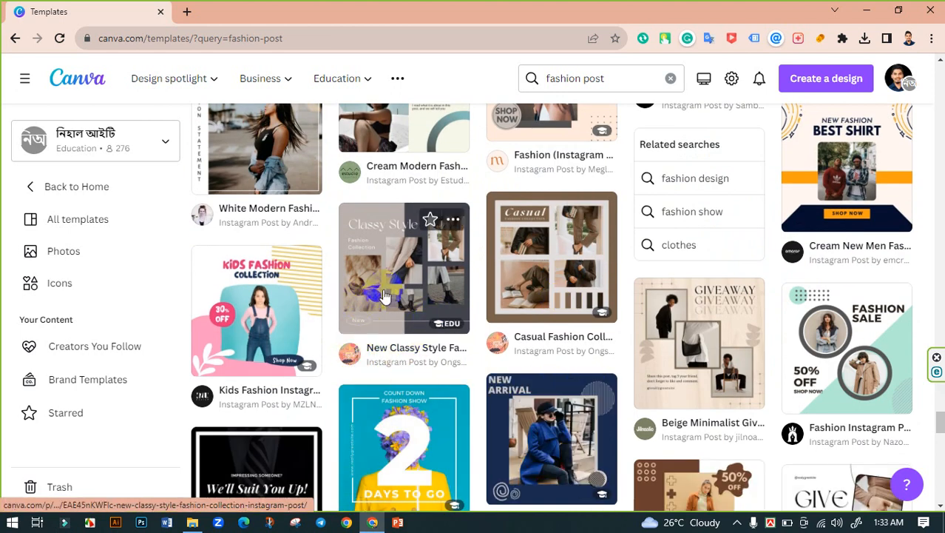
pyautogui.scroll(-7, 610, 331)
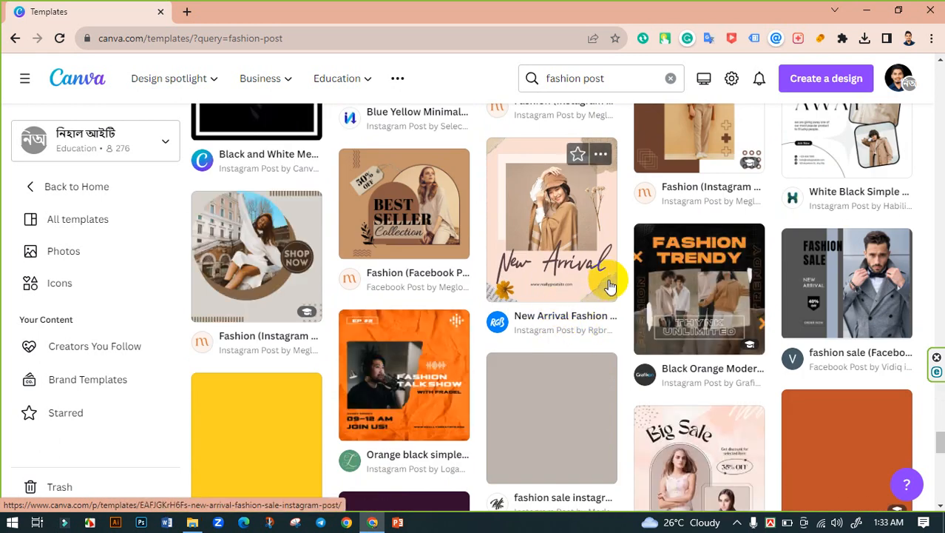
pyautogui.scroll(-3, 529, 288)
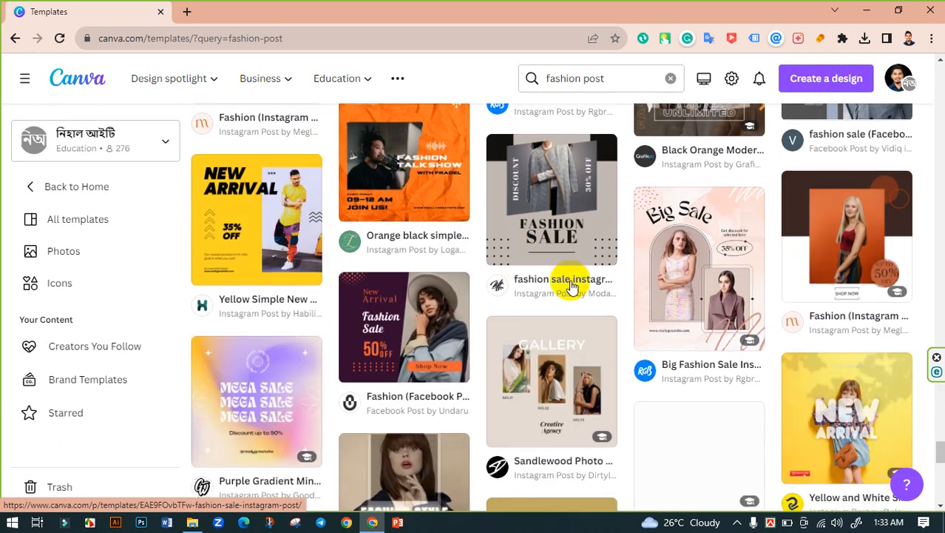
pyautogui.scroll(-3, 569, 285)
pyautogui.scroll(-2, 572, 287)
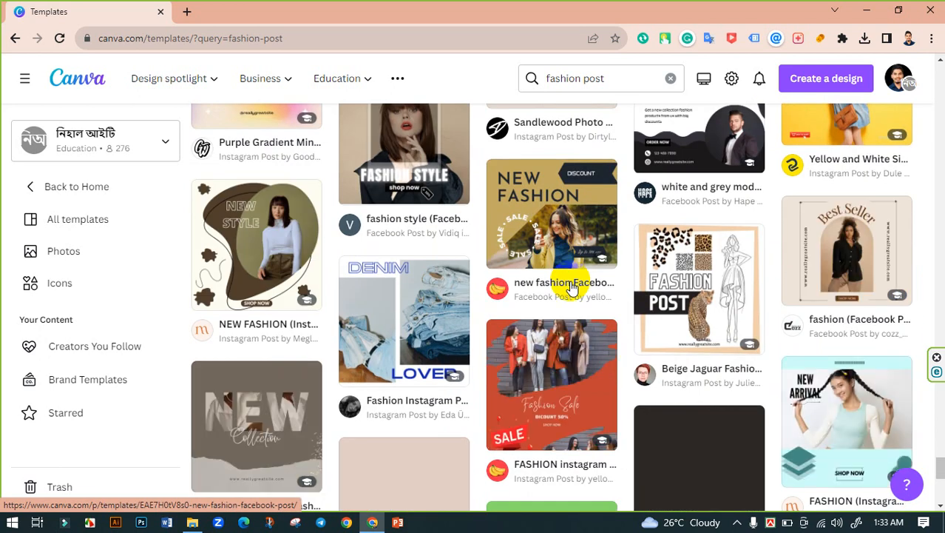
pyautogui.scroll(-2, 569, 281)
pyautogui.scroll(2, 518, 288)
pyautogui.scroll(-4, 570, 280)
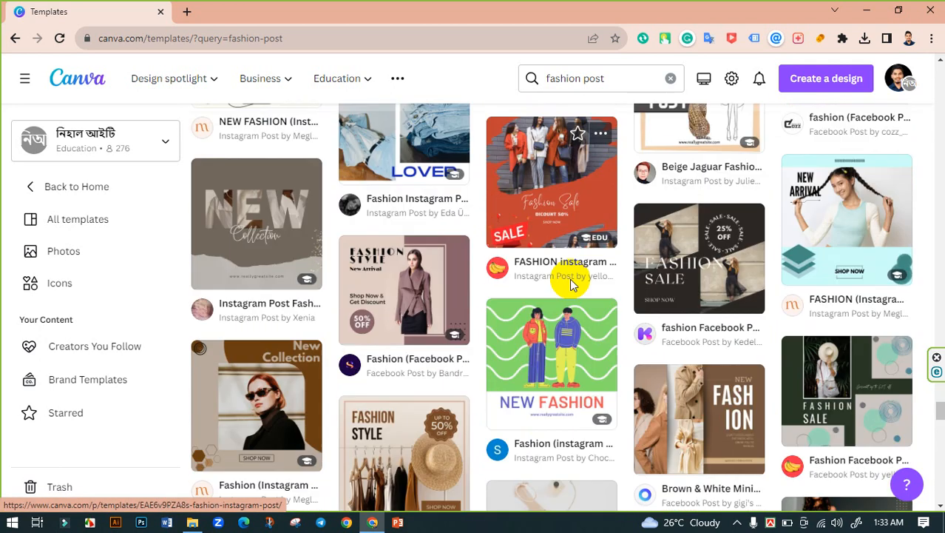
pyautogui.scroll(-2, 584, 285)
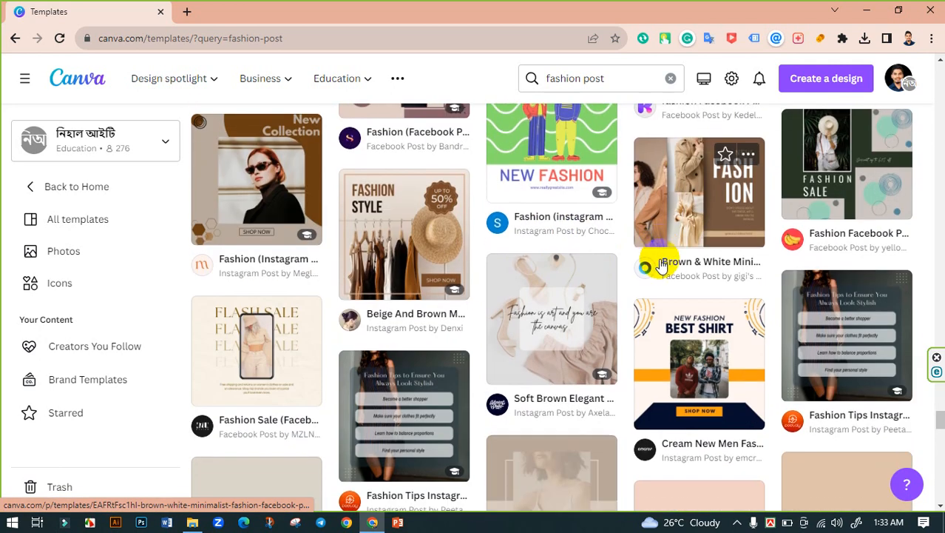
pyautogui.scroll(-4, 532, 278)
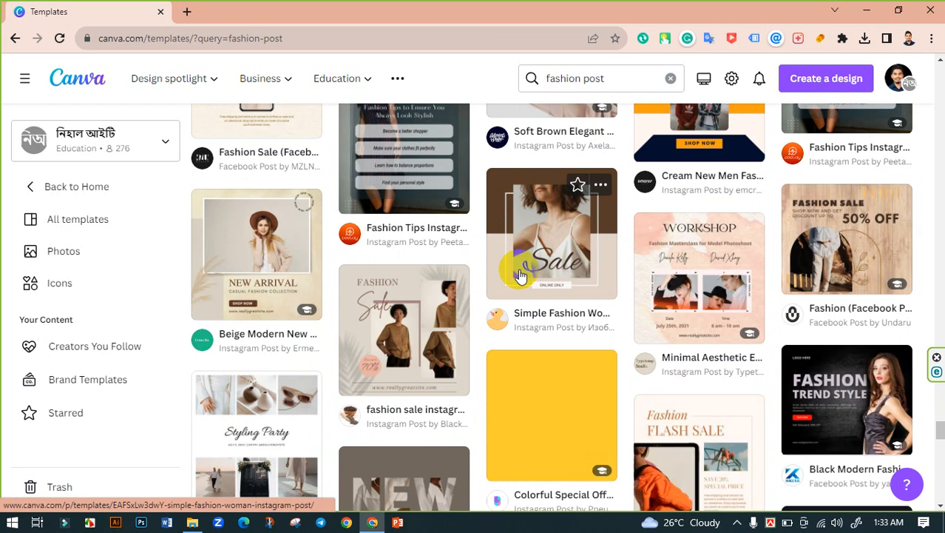
pyautogui.scroll(-1, 520, 275)
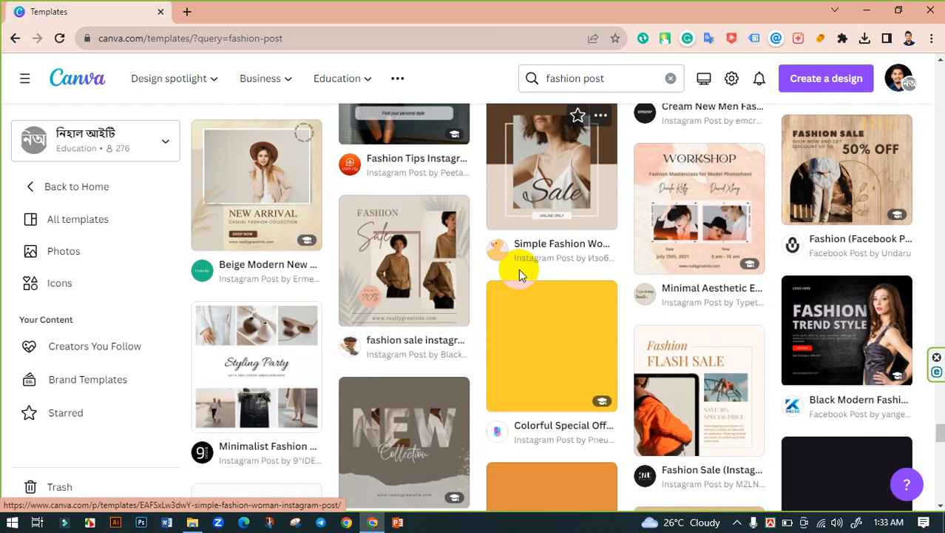
# Open the beige "fashion sale instagram post" template with three photos and start customizing it.
pyautogui.click(405, 275)
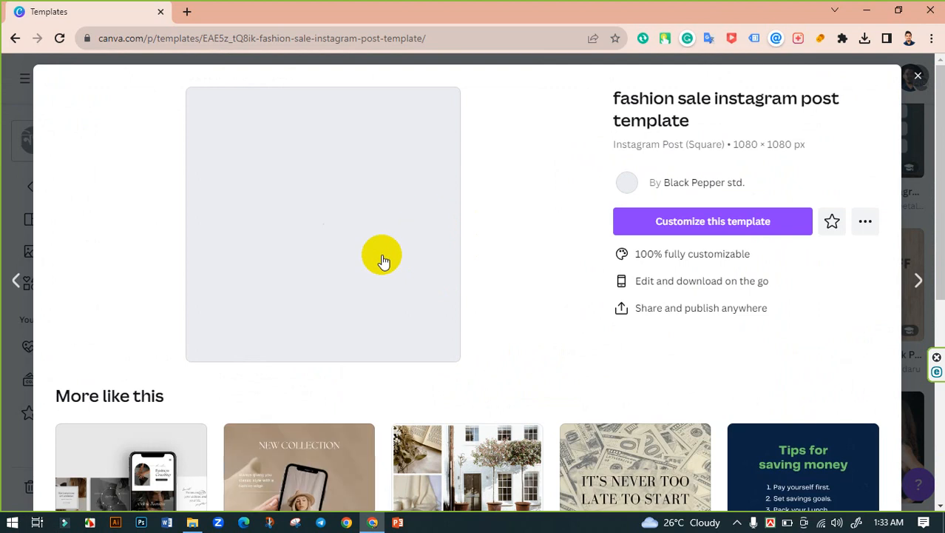
pyautogui.click(699, 235)
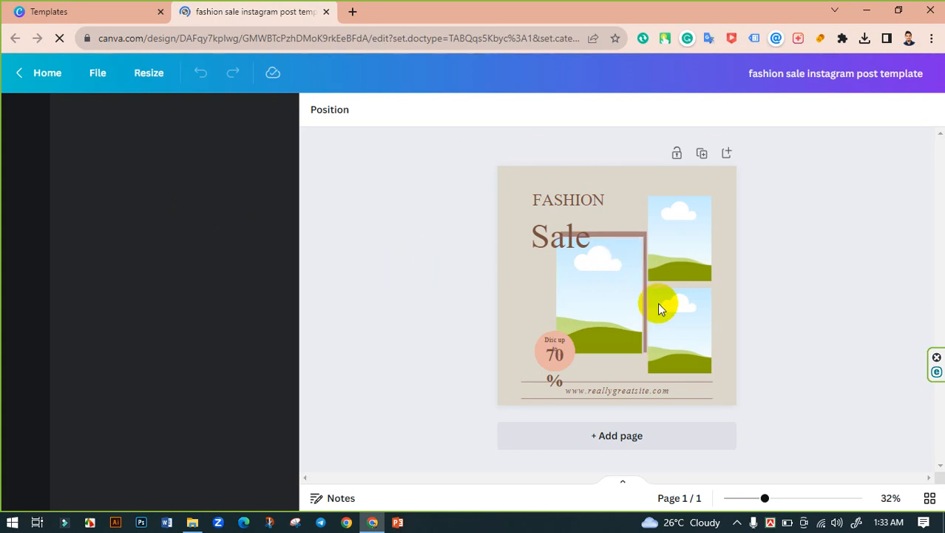
pyautogui.moveTo(658, 303); pyautogui.dragTo(258, 330)
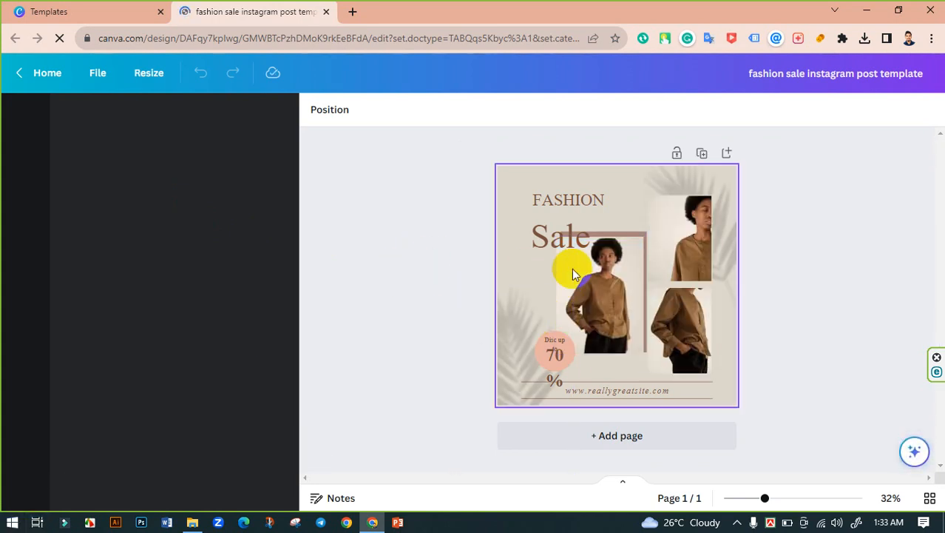
# Delete the sample images from the large frame and both small frames, keeping the empty frames in place.
pyautogui.click(601, 280)
pyautogui.click(599, 202)
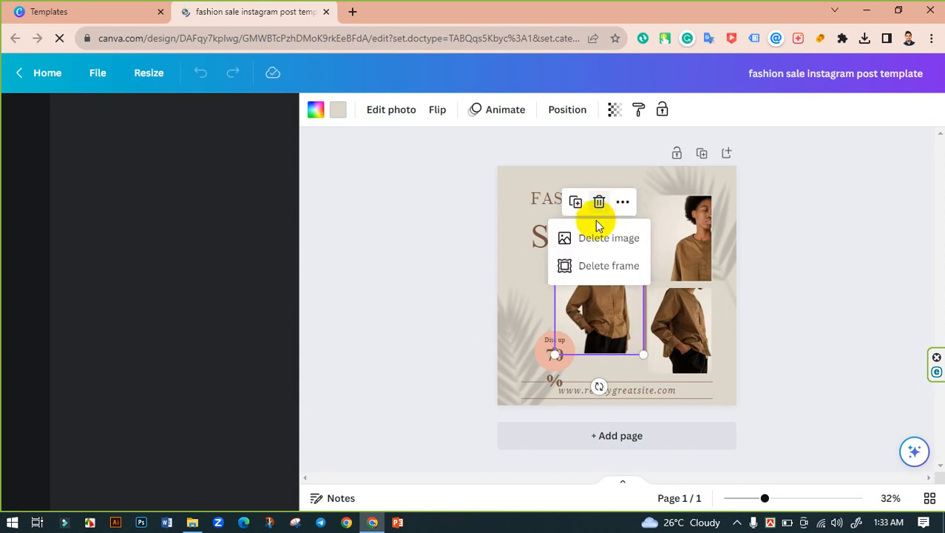
pyautogui.click(597, 233)
pyautogui.click(676, 208)
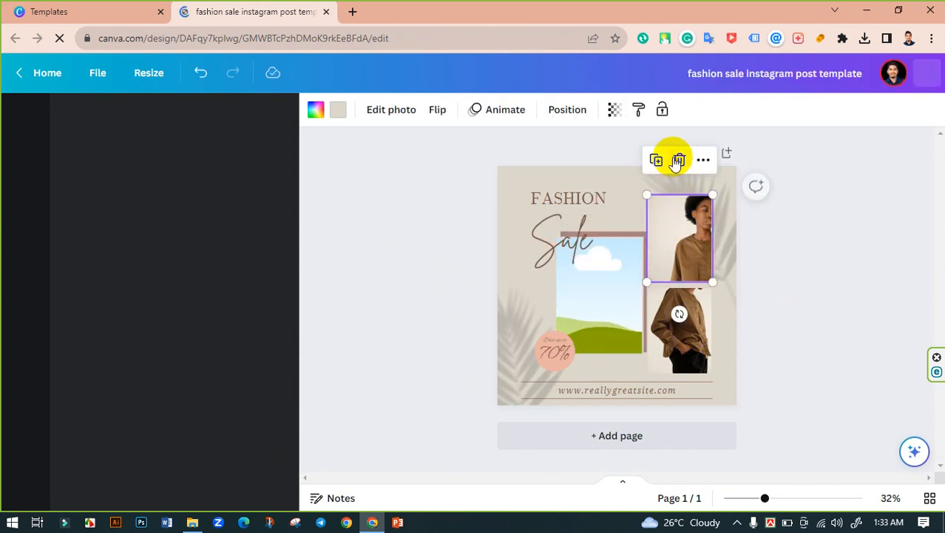
pyautogui.click(680, 160)
pyautogui.click(673, 197)
pyautogui.click(828, 250)
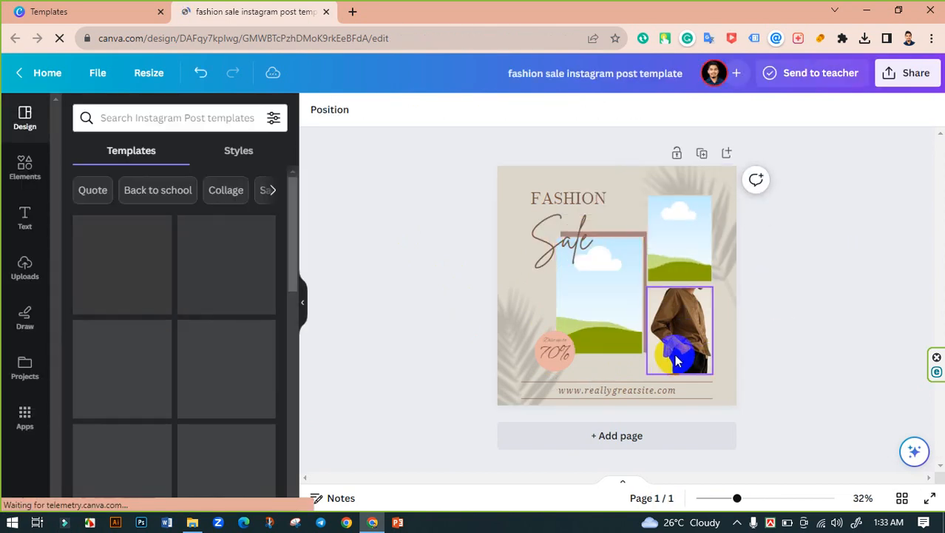
pyautogui.click(674, 354)
pyautogui.click(679, 253)
pyautogui.click(667, 188)
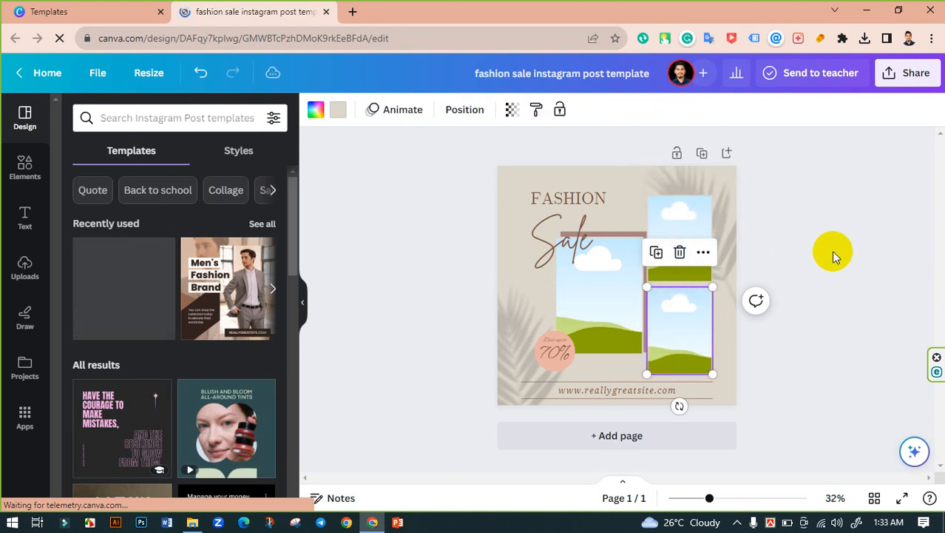
pyautogui.click(730, 424)
# Upload the three product photos showing the maroon, red and olive green outfits from the Downloads folder.
pyautogui.moveTo(709, 497)
pyautogui.mouseDown()
pyautogui.moveTo(737, 494)
pyautogui.moveTo(723, 492)
pyautogui.mouseUp()
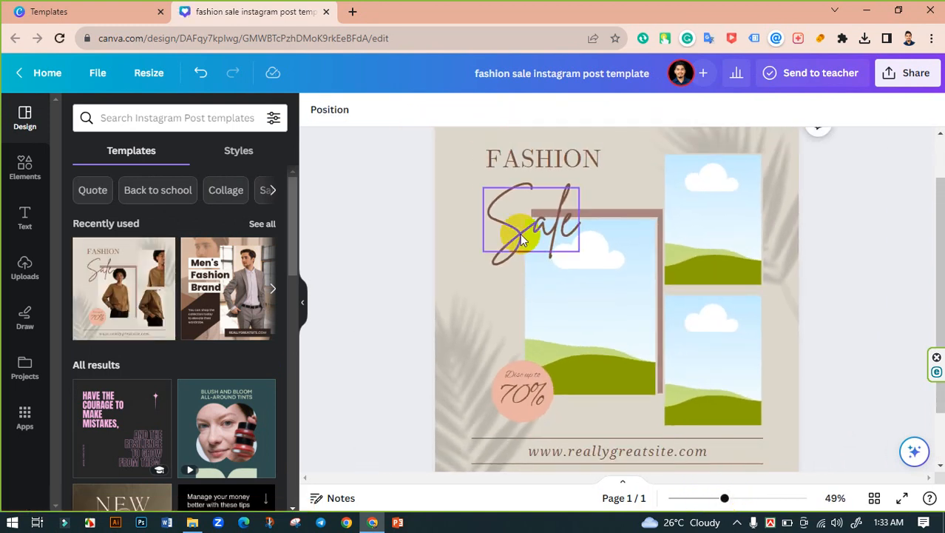
pyautogui.scroll(1, 589, 215)
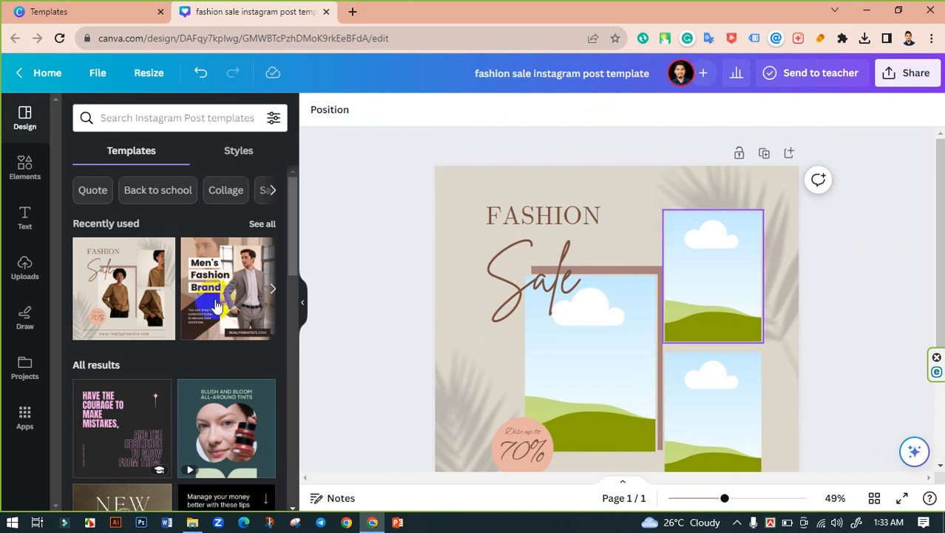
pyautogui.click(18, 279)
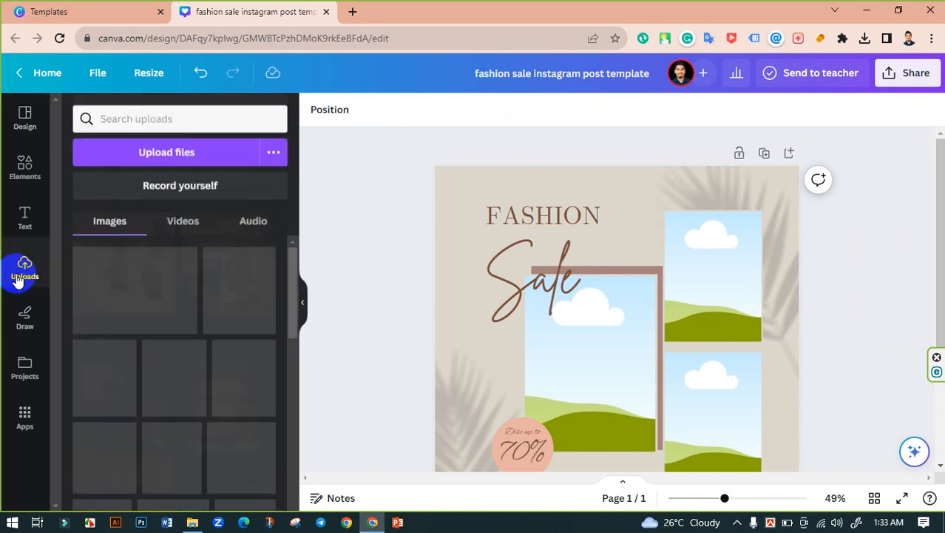
pyautogui.click(194, 160)
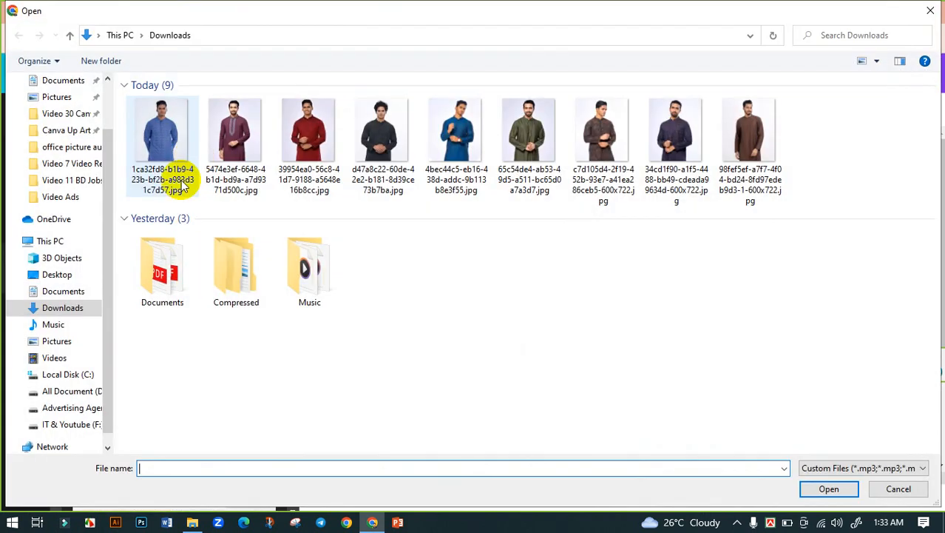
pyautogui.click(220, 147)
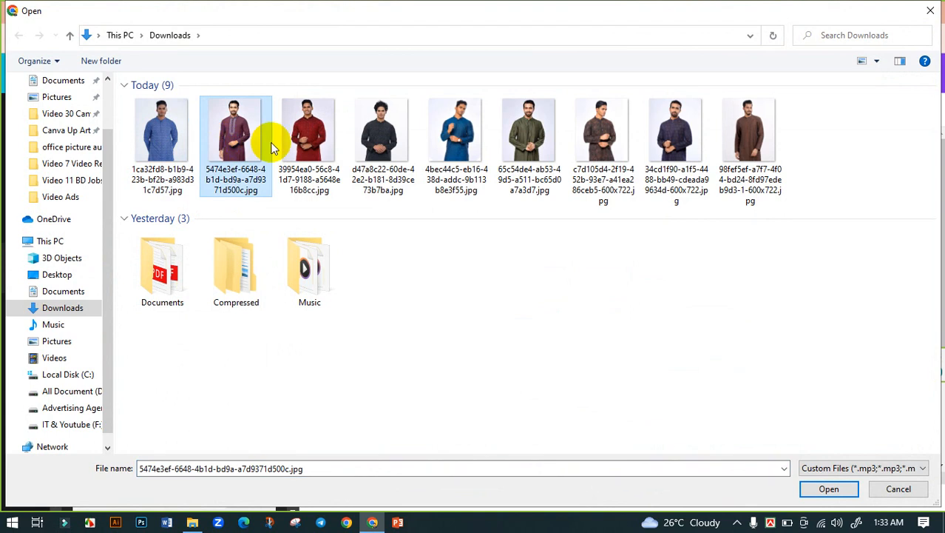
pyautogui.keyDown('ctrl'); pyautogui.click(292, 142); pyautogui.keyUp('ctrl')
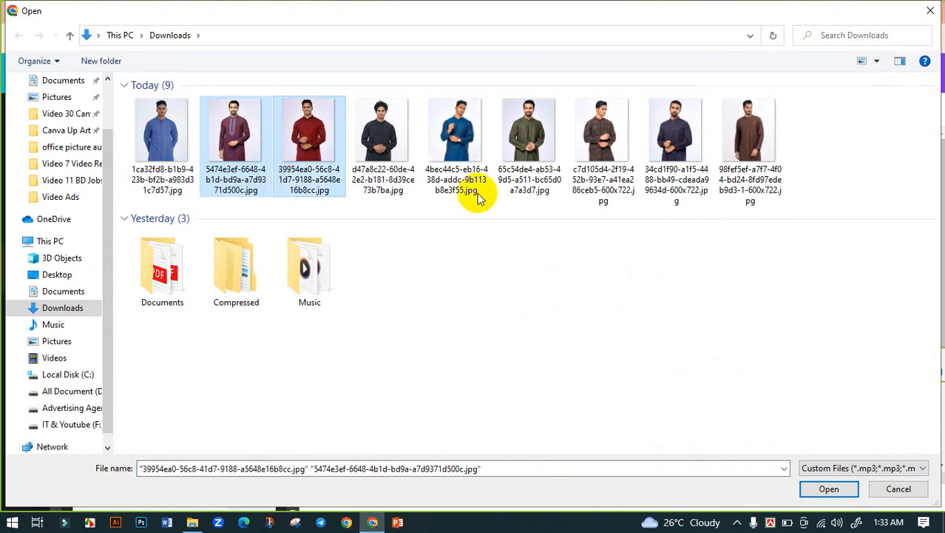
pyautogui.keyDown('ctrl'); pyautogui.click(742, 137); pyautogui.keyUp('ctrl')
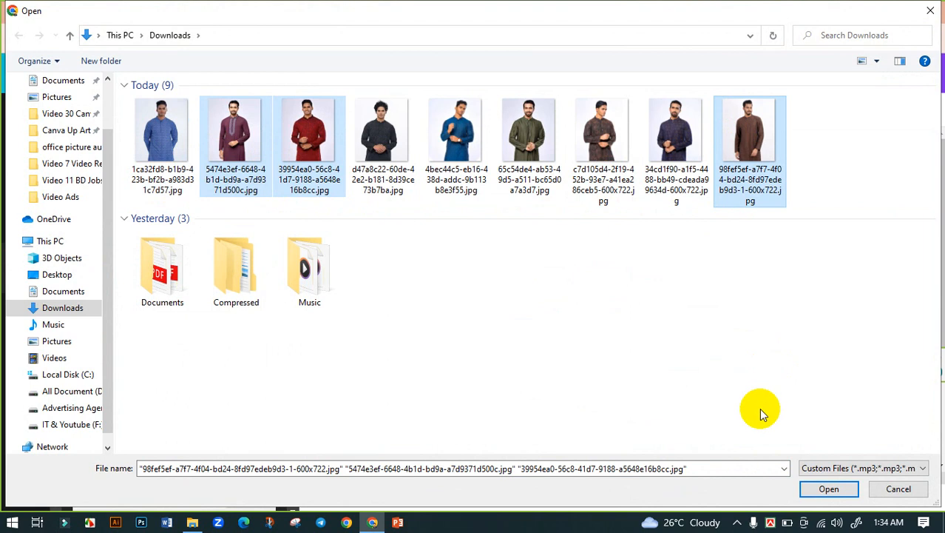
pyautogui.click(294, 135)
pyautogui.keyDown('ctrl'); pyautogui.click(238, 140); pyautogui.keyUp('ctrl')
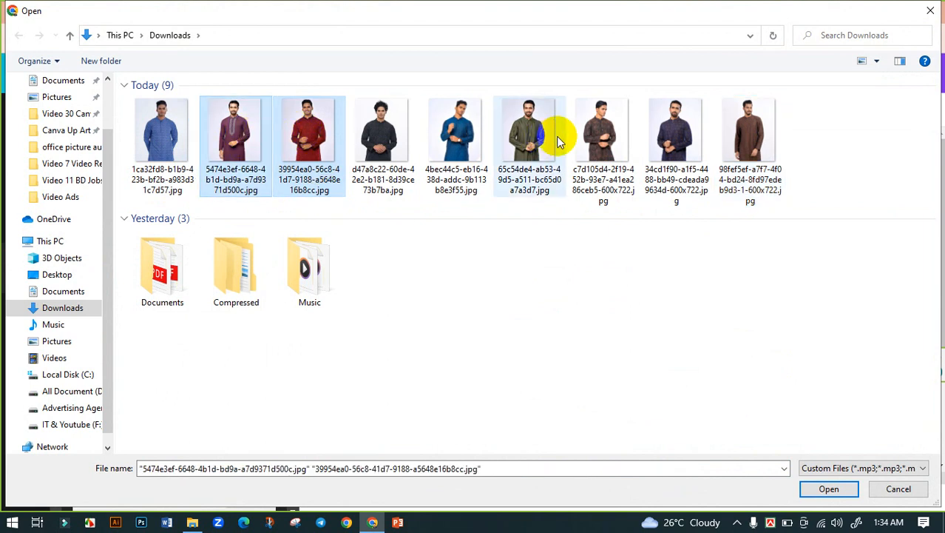
pyautogui.keyDown('ctrl'); pyautogui.click(542, 141); pyautogui.keyUp('ctrl')
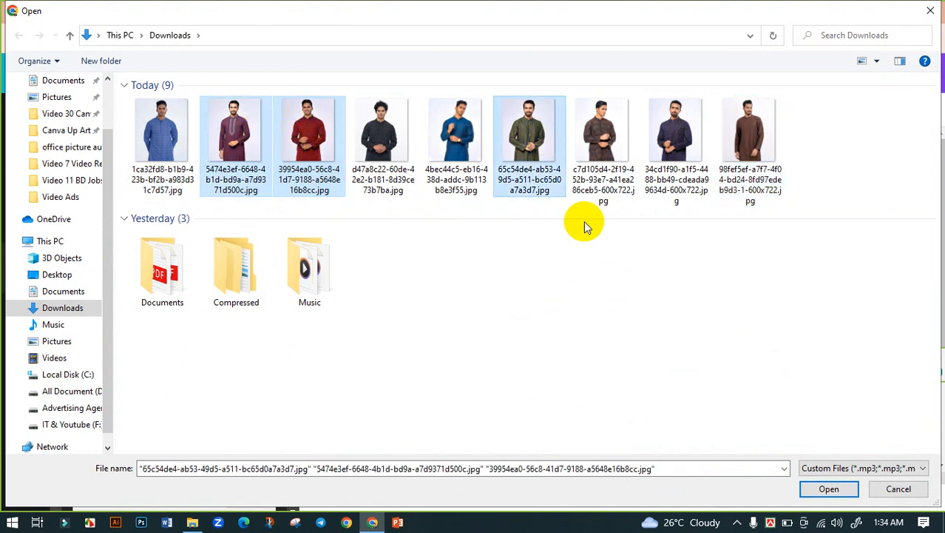
pyautogui.click(827, 490)
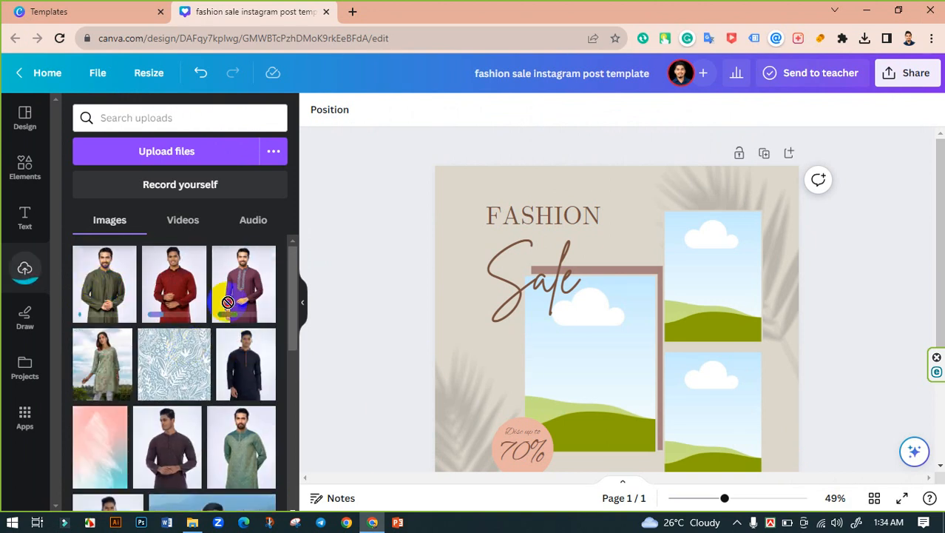
# Fill the large frame with the olive green outfit photo, the upper small frame with the red one and the lower with the maroon one.
pyautogui.moveTo(228, 301); pyautogui.dragTo(592, 341)
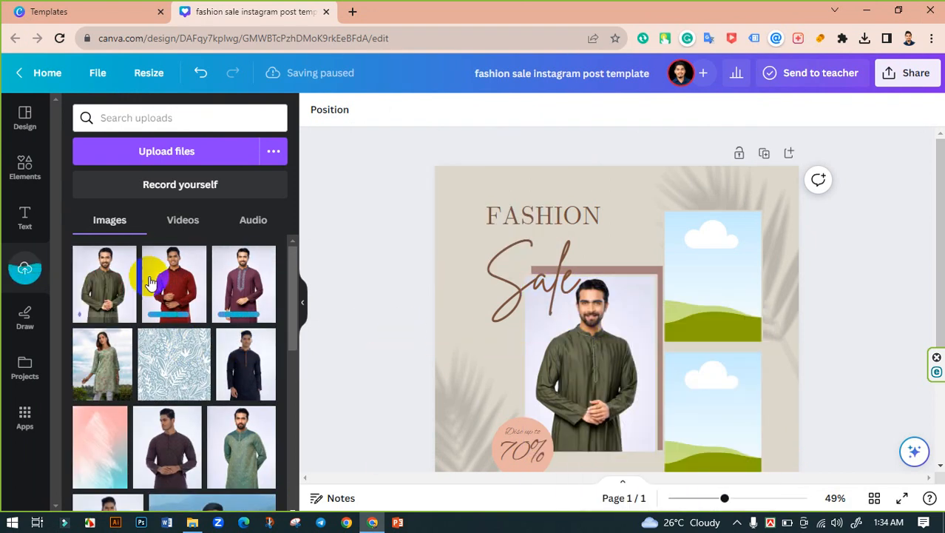
pyautogui.moveTo(204, 293); pyautogui.dragTo(692, 277)
pyautogui.scroll(-1, 373, 300)
pyautogui.moveTo(300, 295); pyautogui.dragTo(700, 330)
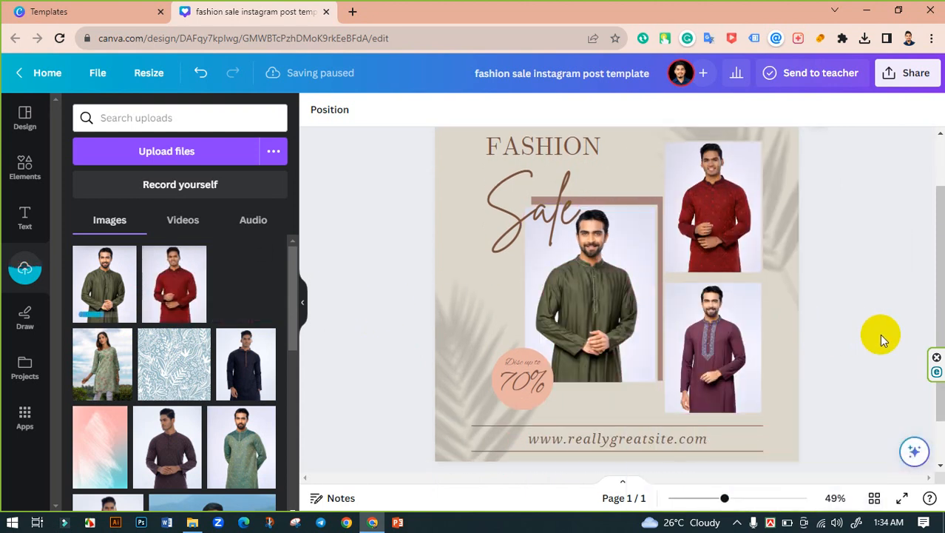
pyautogui.click(817, 339)
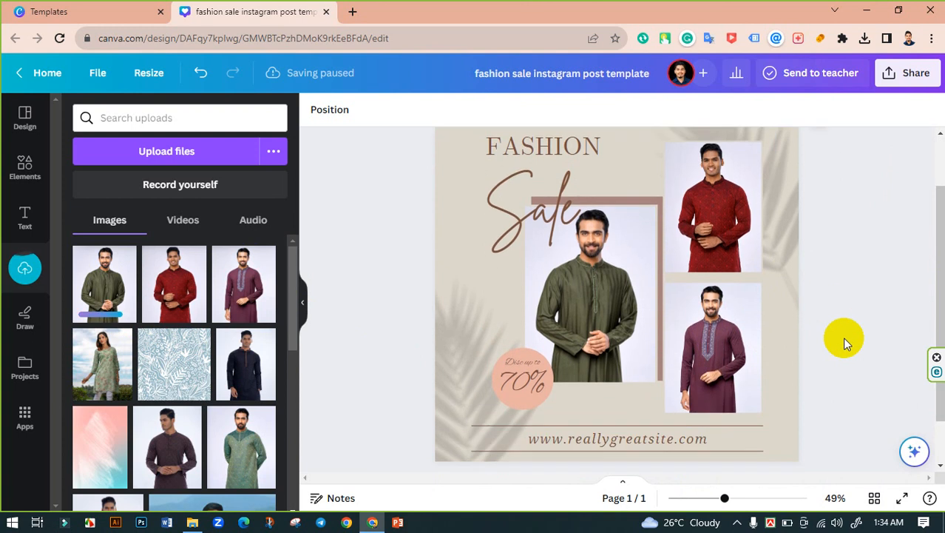
# Recolour the border shape behind the large photo with the olive green from that photo's colours.
pyautogui.click(619, 199)
pyautogui.click(318, 111)
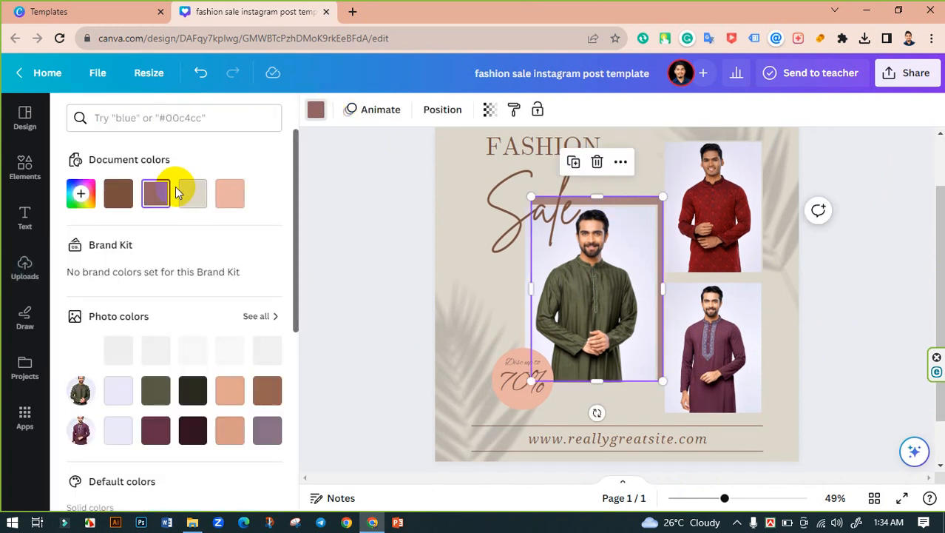
pyautogui.click(157, 392)
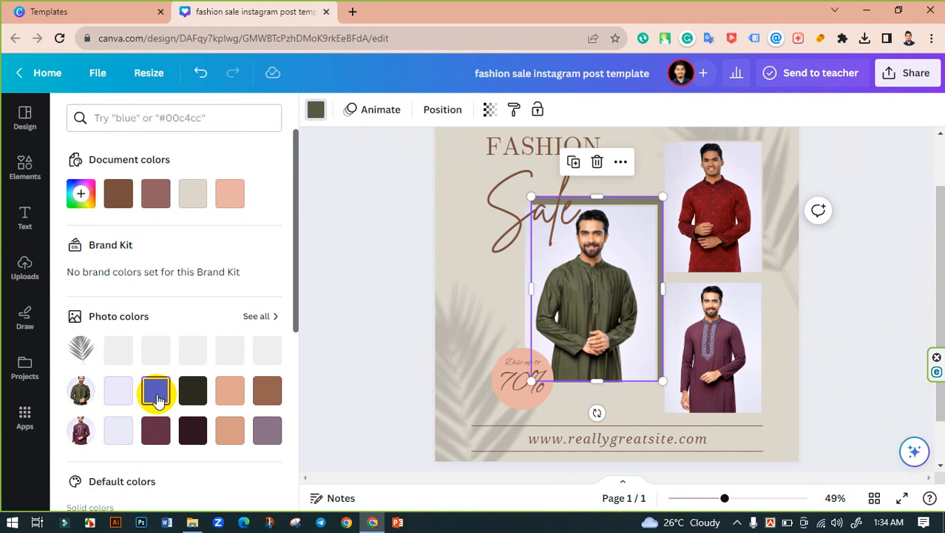
pyautogui.click(371, 298)
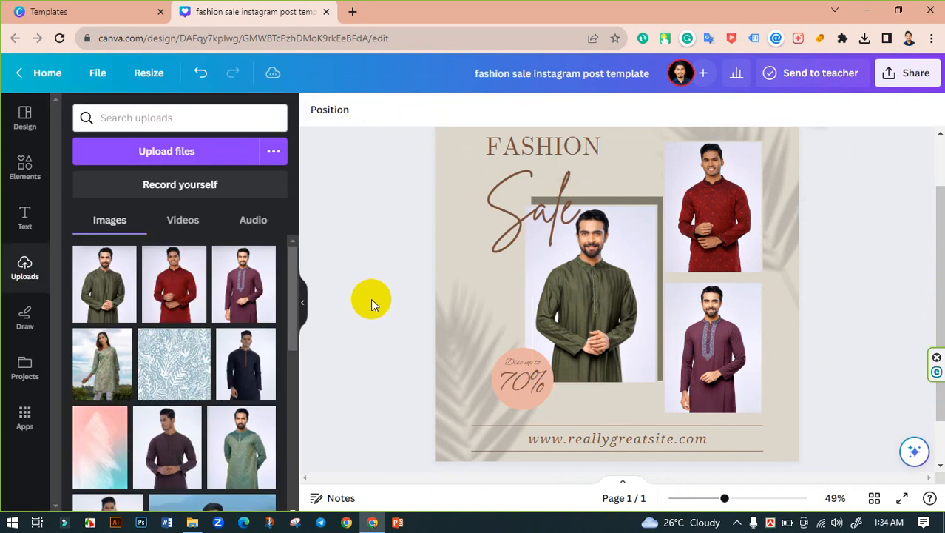
# Recolour the script "Sale" text white using the default solid colours.
pyautogui.scroll(1, 371, 298)
pyautogui.click(517, 267)
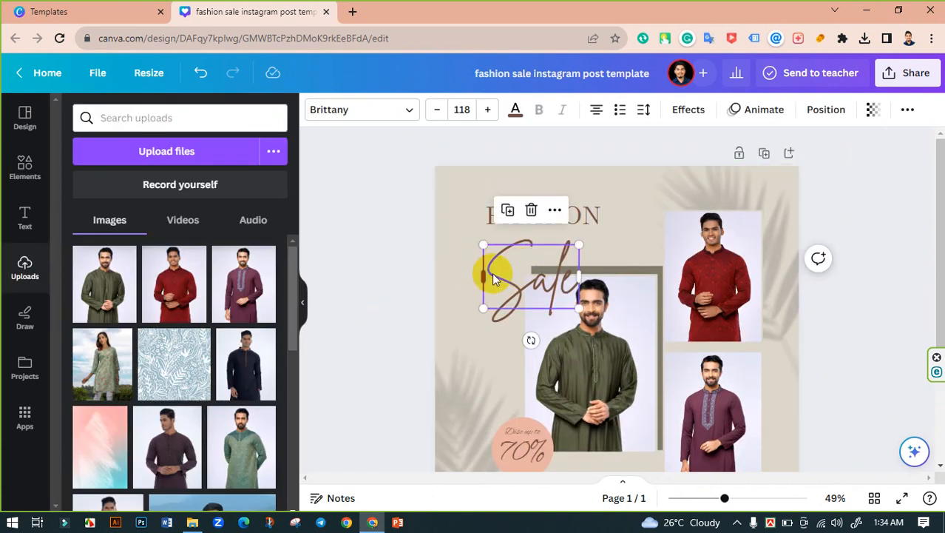
pyautogui.click(517, 110)
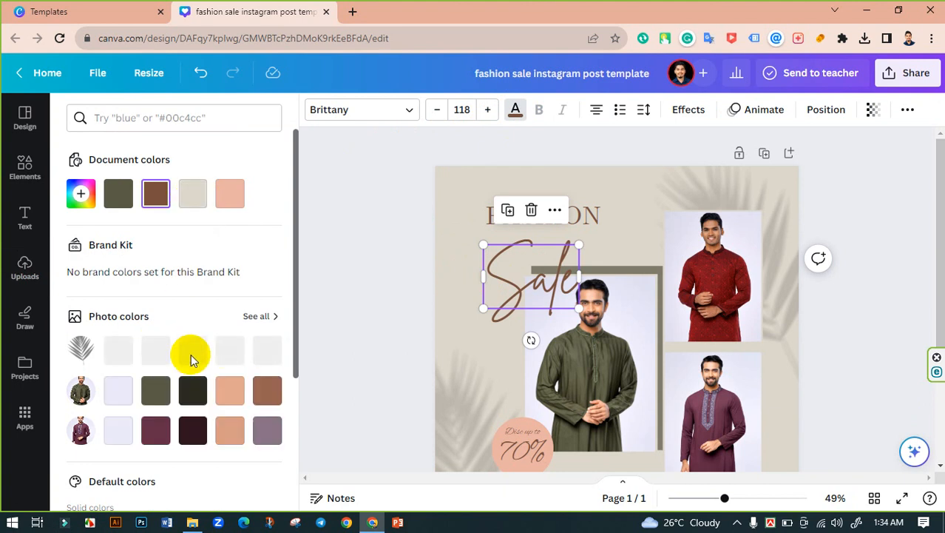
pyautogui.scroll(-2, 153, 338)
pyautogui.click(119, 293)
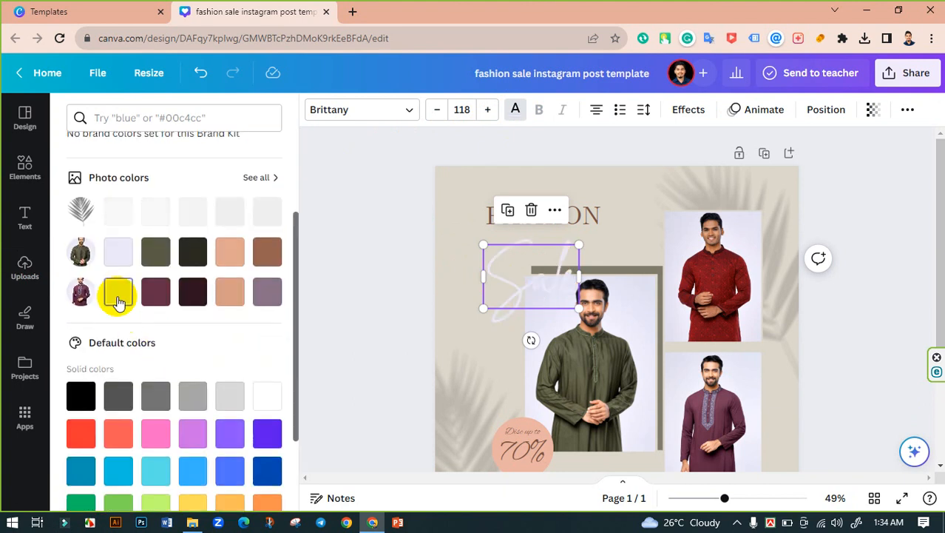
pyautogui.click(267, 401)
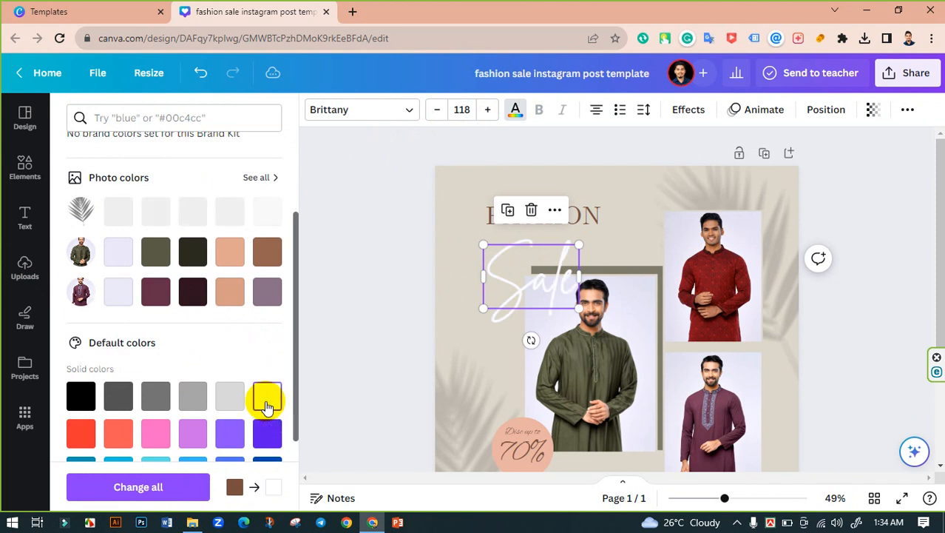
pyautogui.click(335, 274)
pyautogui.scroll(-1, 361, 273)
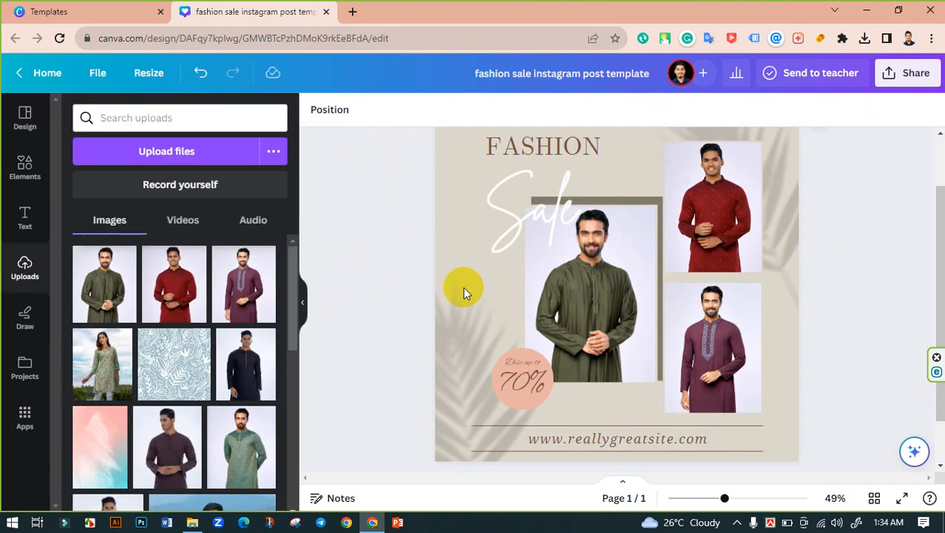
pyautogui.click(467, 331)
pyautogui.moveTo(464, 334); pyautogui.dragTo(463, 271)
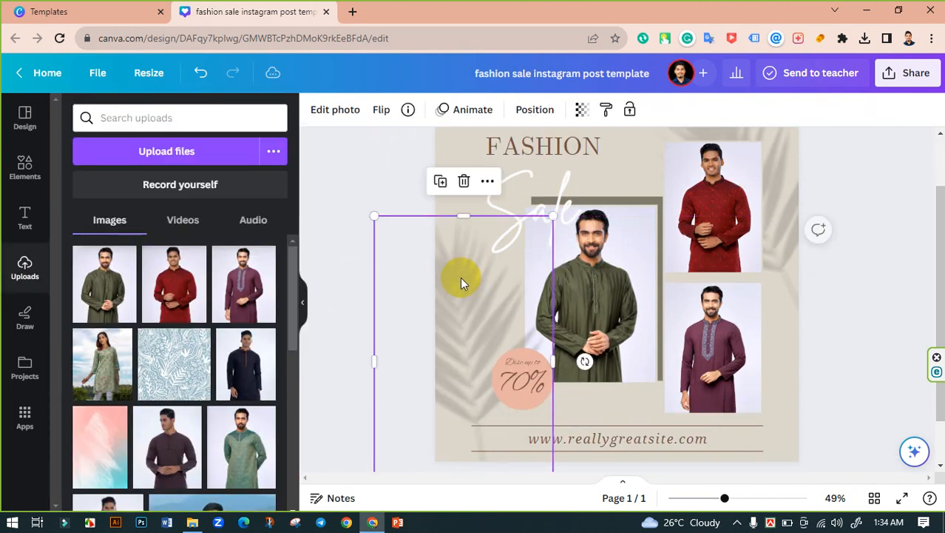
pyautogui.hotkey('ctrl', 'z')
pyautogui.click(781, 228)
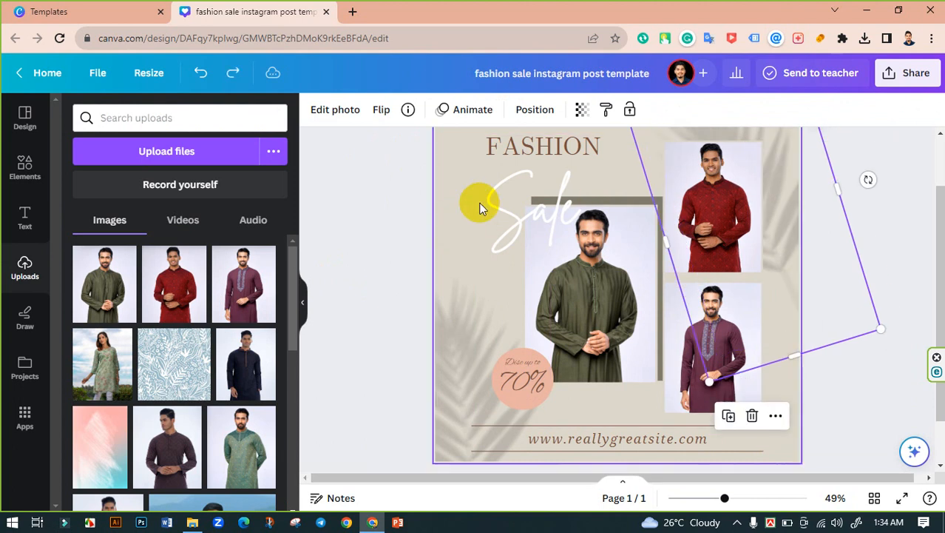
pyautogui.click(444, 203)
pyautogui.scroll(1, 407, 226)
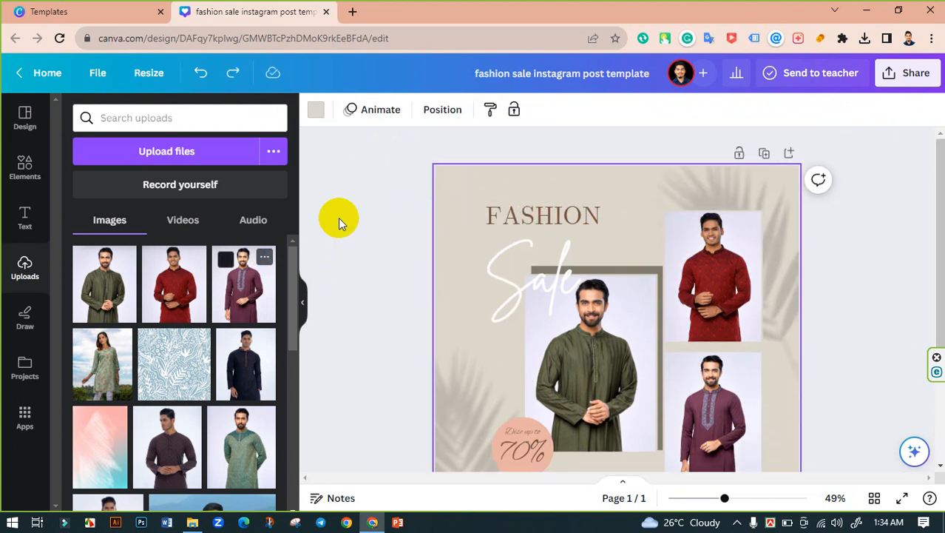
# Search Google for pixabay in a new browser tab and open the Pixabay website.
pyautogui.click(353, 12)
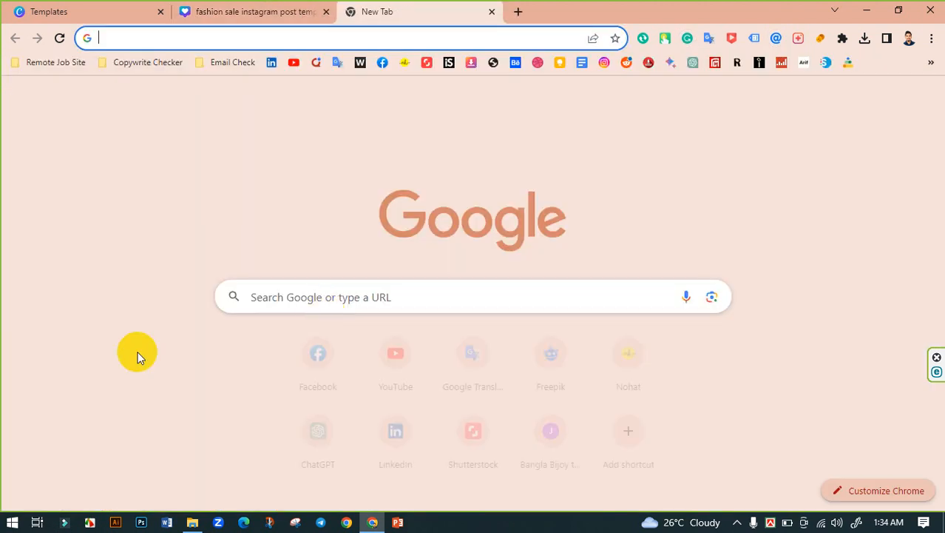
pyautogui.write('pix')
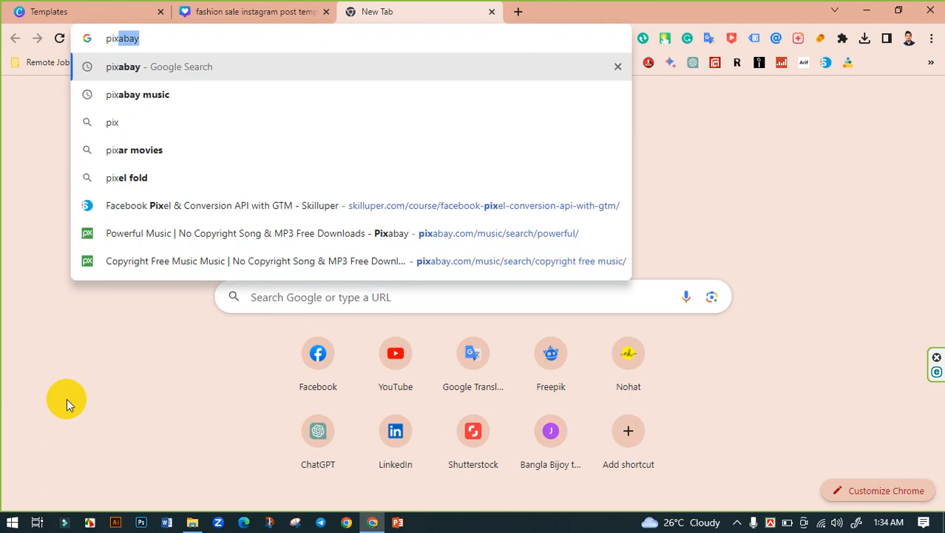
pyautogui.press('Return')
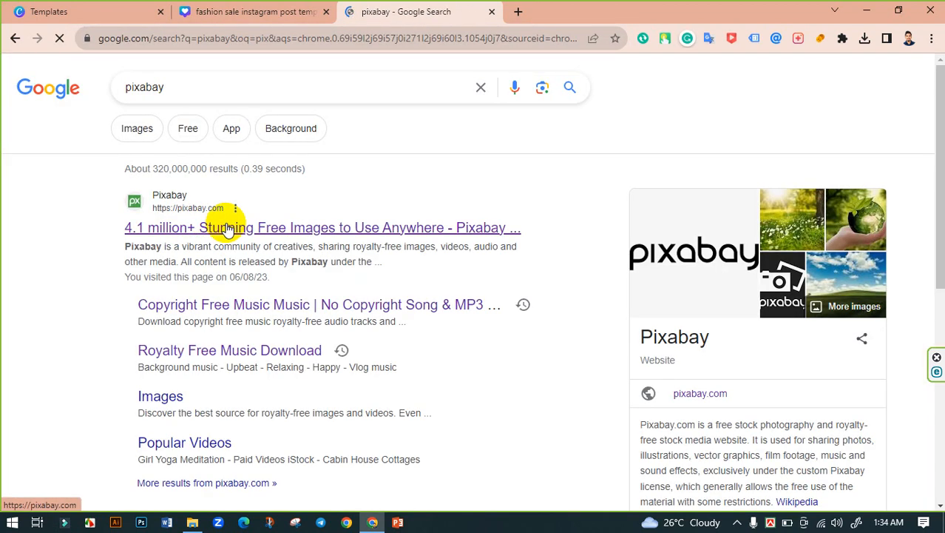
pyautogui.click(228, 227)
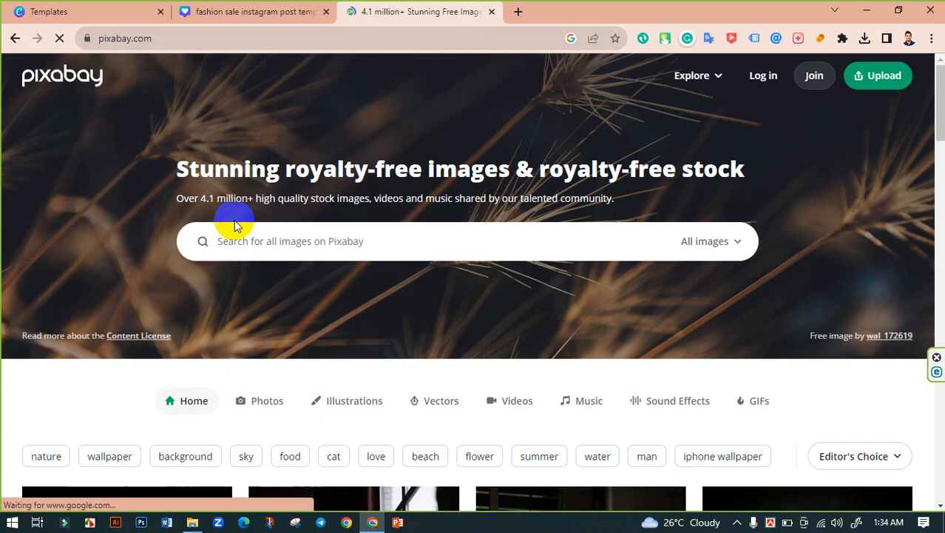
# Search Pixabay's images for "white background".
pyautogui.click(255, 233)
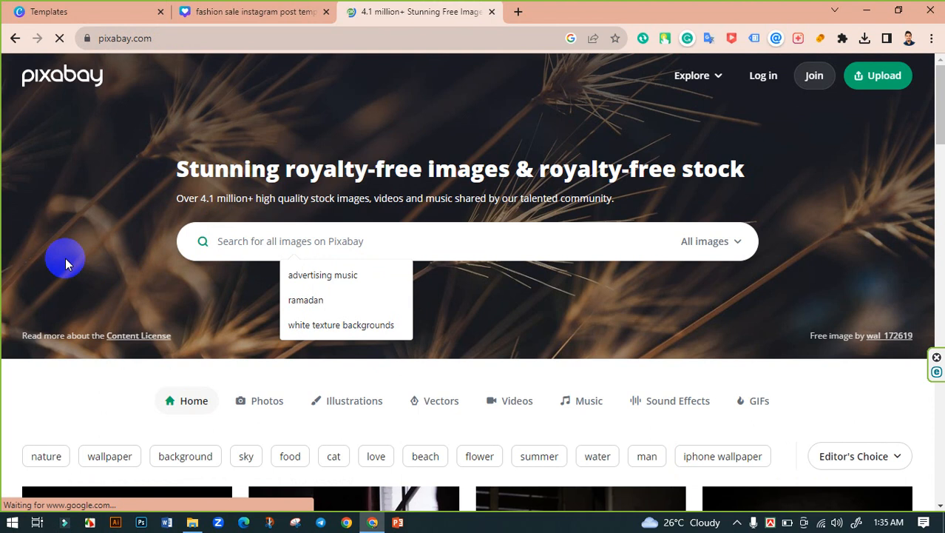
pyautogui.write('bro')
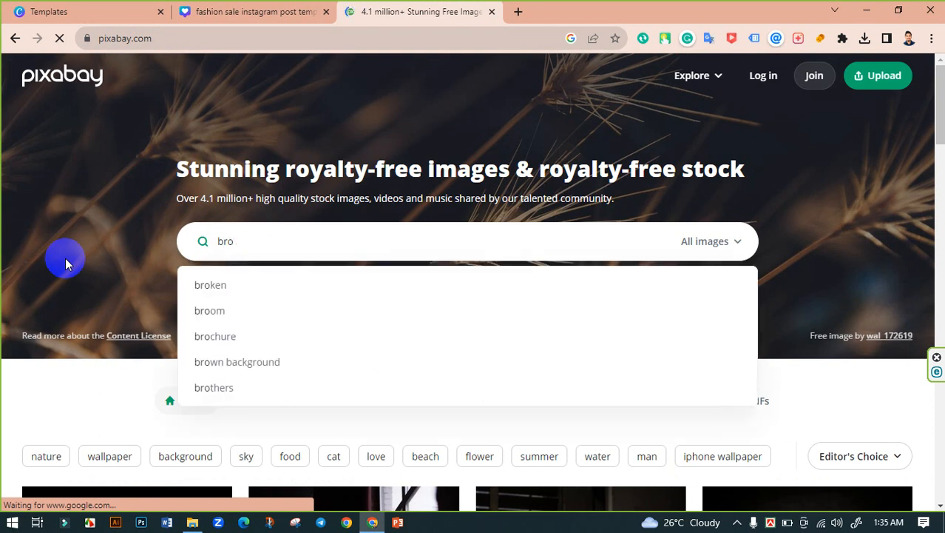
pyautogui.press('BackSpace')
pyautogui.press('BackSpace')
pyautogui.press('BackSpace')
pyautogui.write('white')
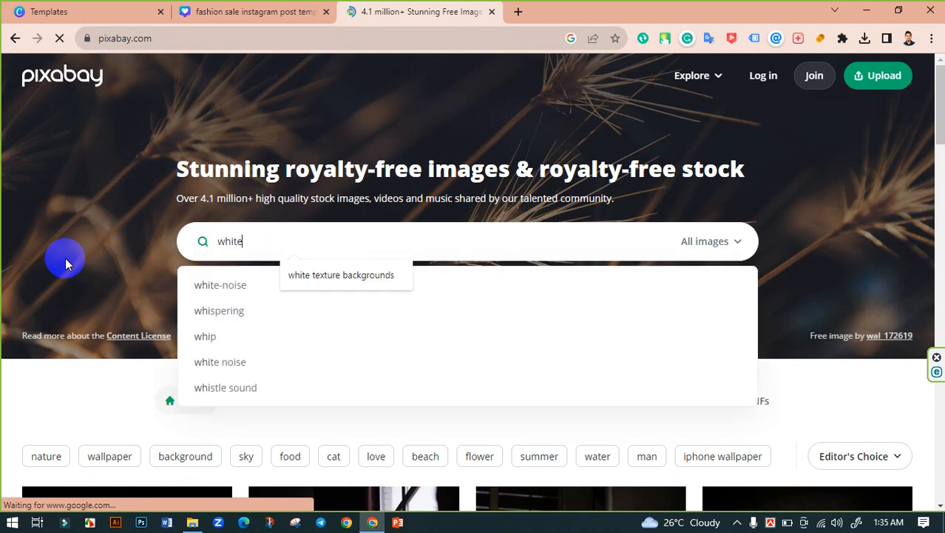
pyautogui.write(' back')
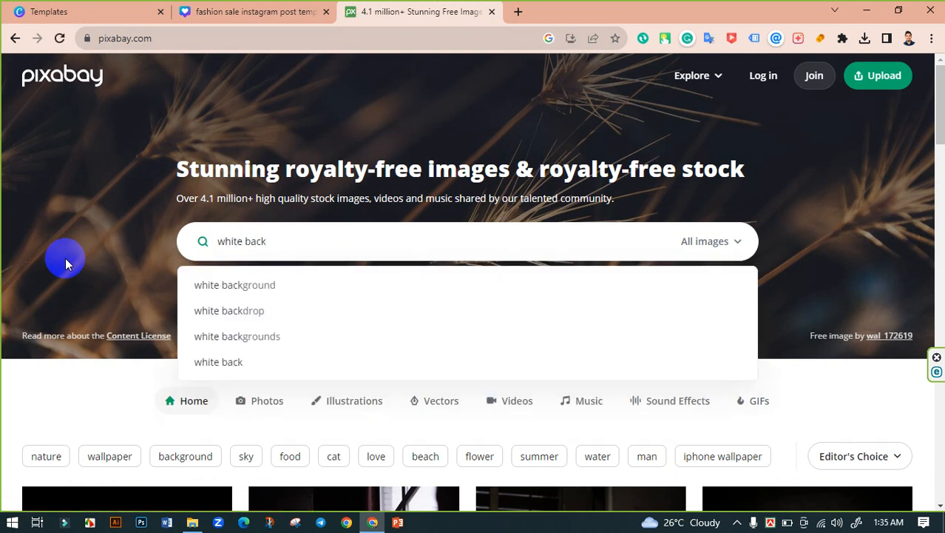
pyautogui.click(274, 292)
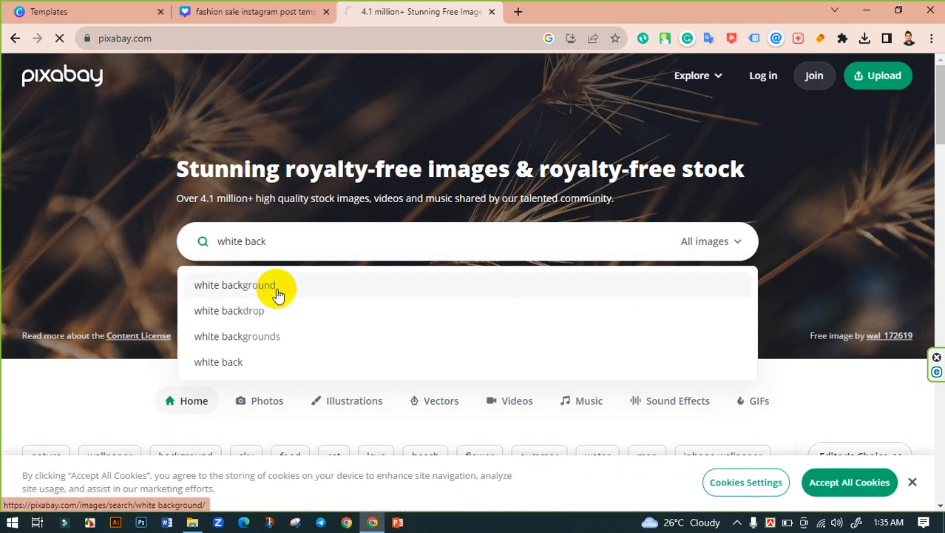
# Look through the white background images for one that suits the fashion sale post.
pyautogui.scroll(-4, 474, 222)
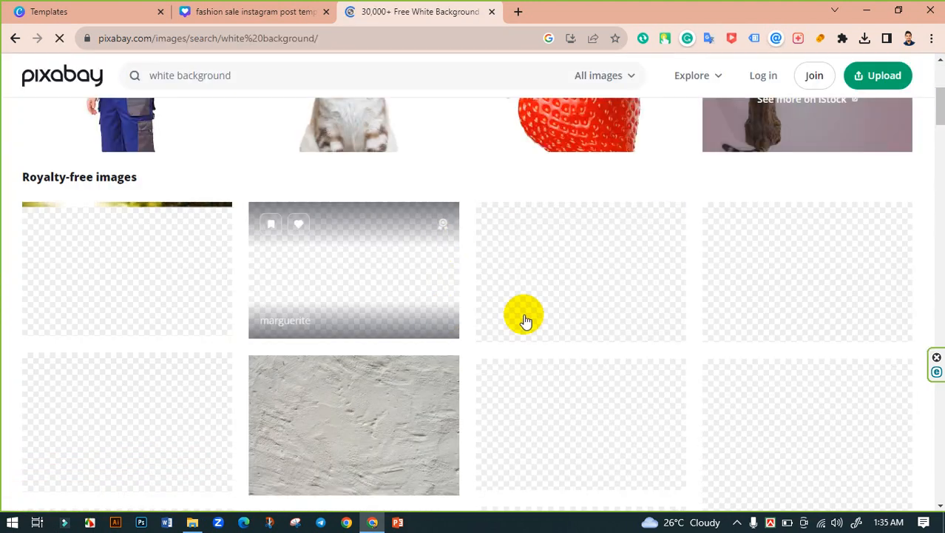
pyautogui.scroll(3, 506, 325)
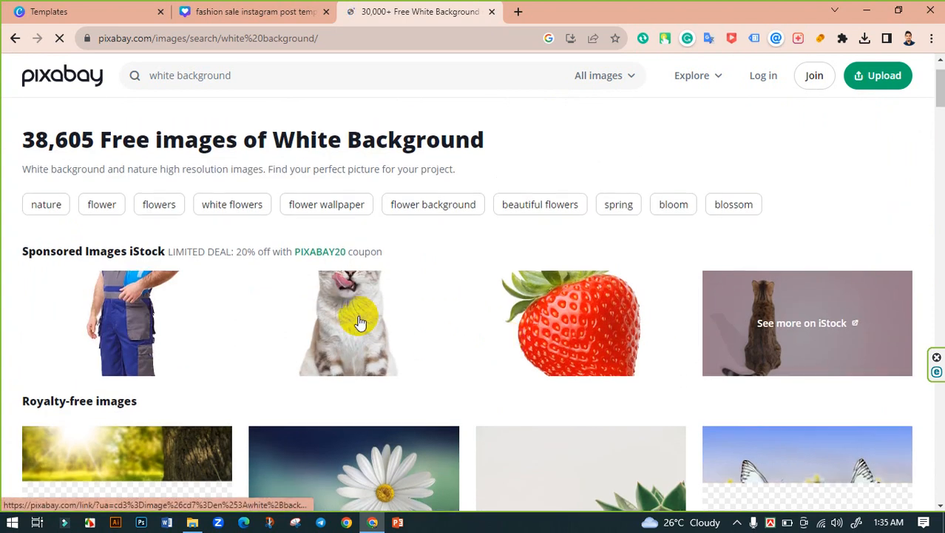
pyautogui.scroll(1, 358, 322)
pyautogui.scroll(-10, 459, 210)
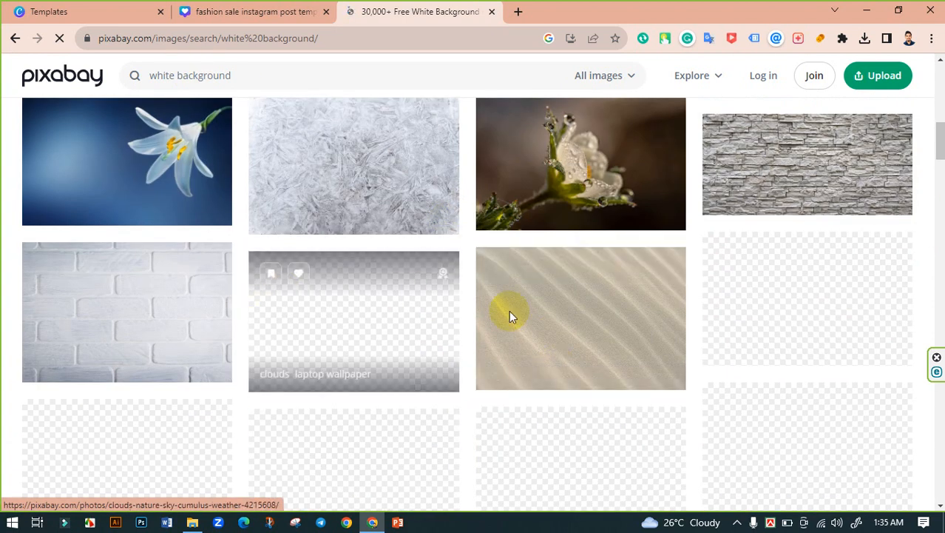
pyautogui.scroll(-3, 552, 317)
pyautogui.scroll(-2, 531, 312)
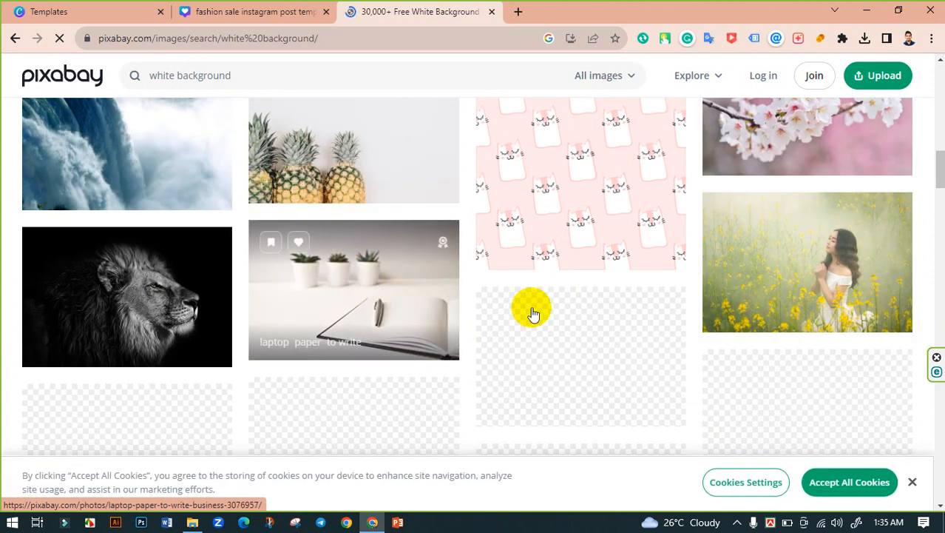
pyautogui.scroll(-3, 599, 331)
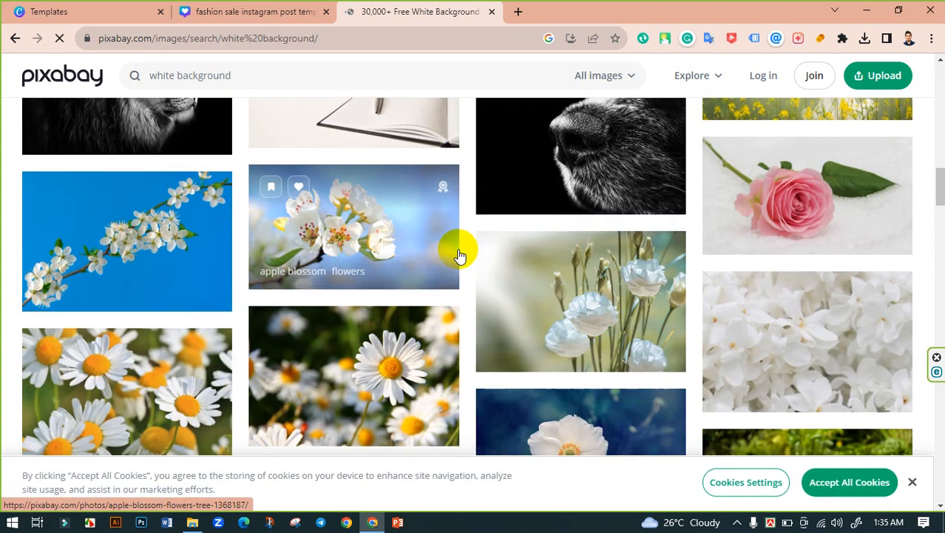
pyautogui.scroll(-9, 574, 258)
pyautogui.scroll(-4, 588, 264)
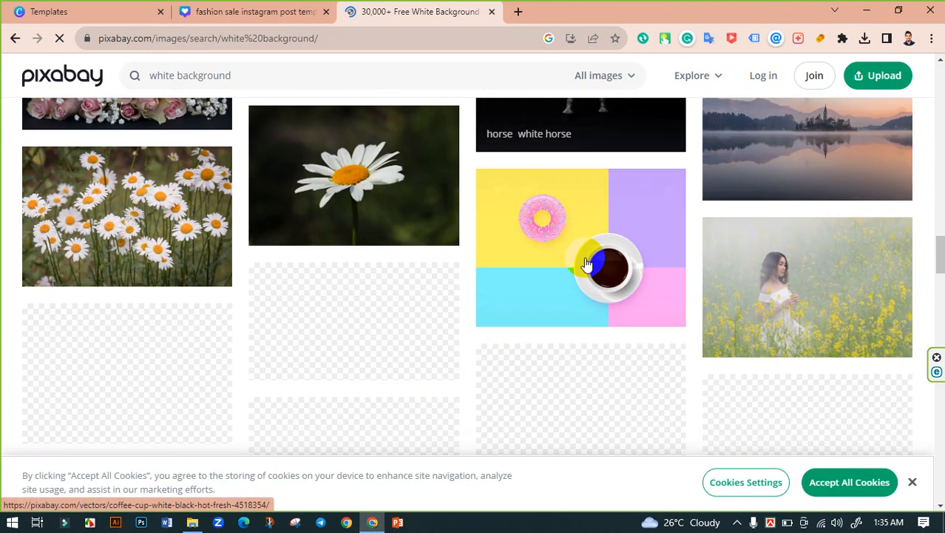
pyautogui.scroll(-4, 489, 264)
pyautogui.scroll(-3, 360, 255)
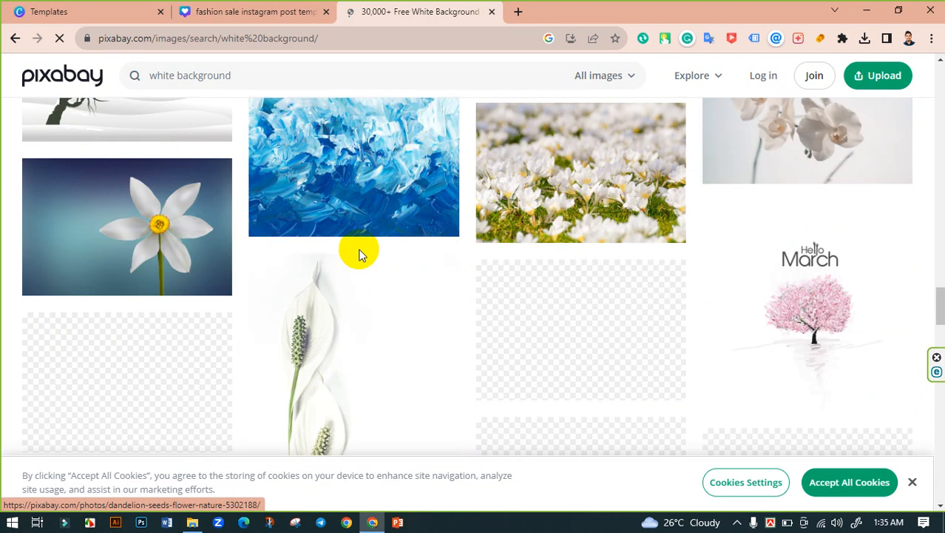
pyautogui.scroll(12, 211, 205)
pyautogui.scroll(10, 212, 212)
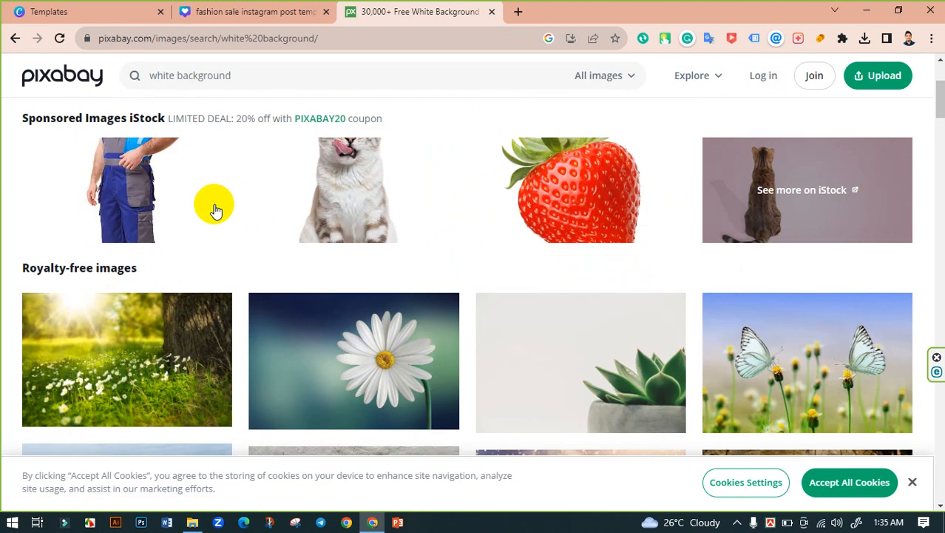
# Refine the Pixabay image search to "white abstract background".
pyautogui.click(175, 76)
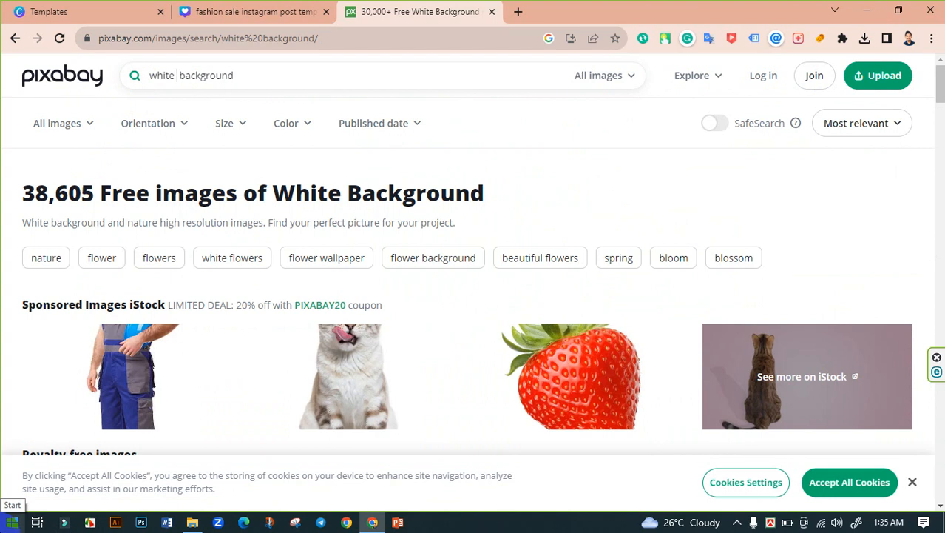
pyautogui.write('abstract')
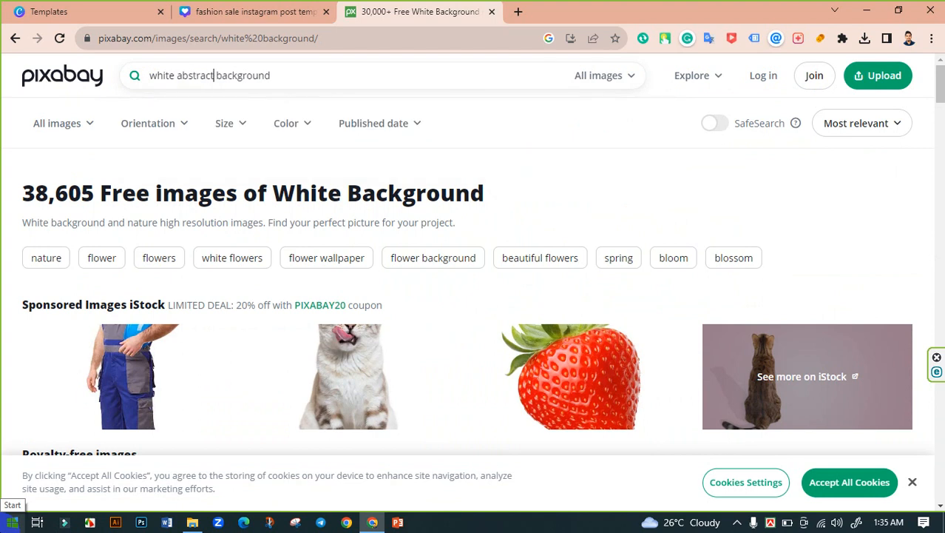
pyautogui.press('Return')
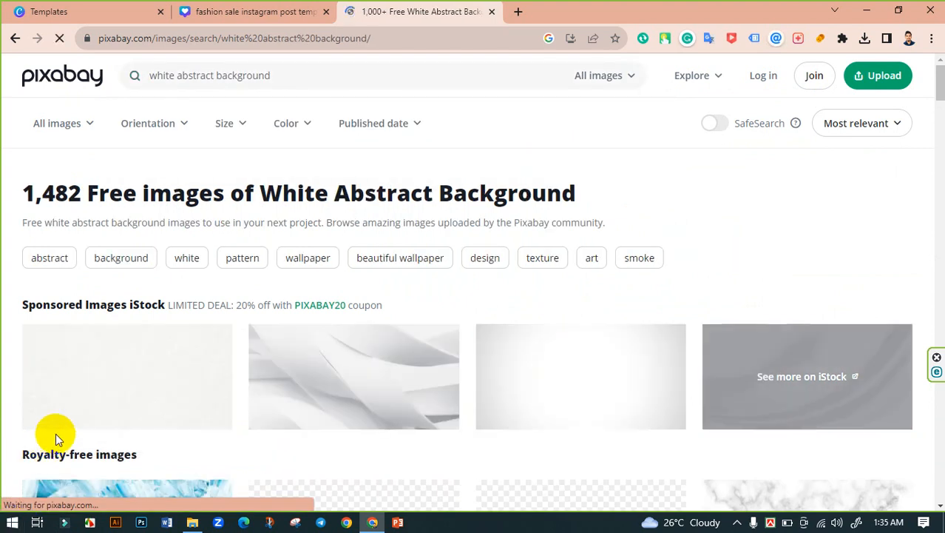
# Look through the first page of Pixabay's white abstract background images for one that suits the fashion sale post.
pyautogui.scroll(-3, 509, 313)
pyautogui.scroll(1, 295, 227)
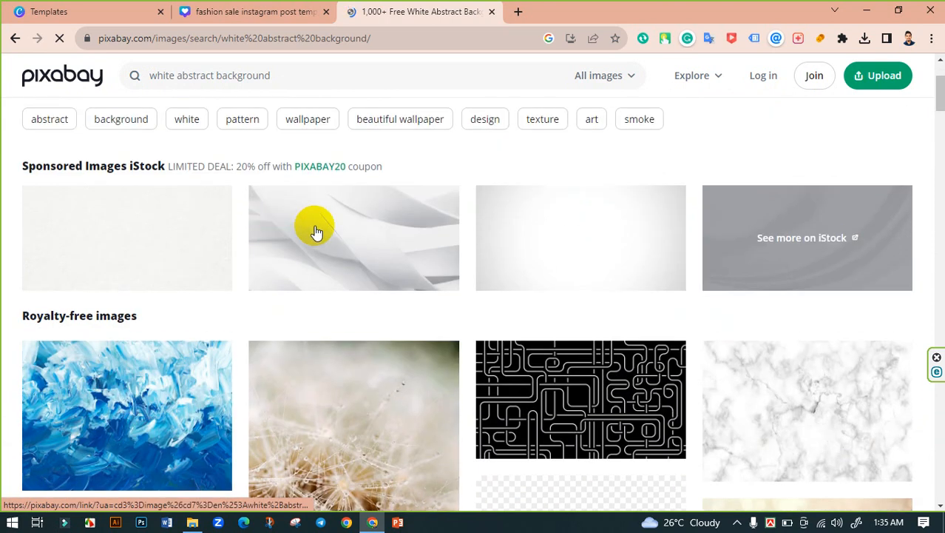
pyautogui.scroll(-3, 636, 262)
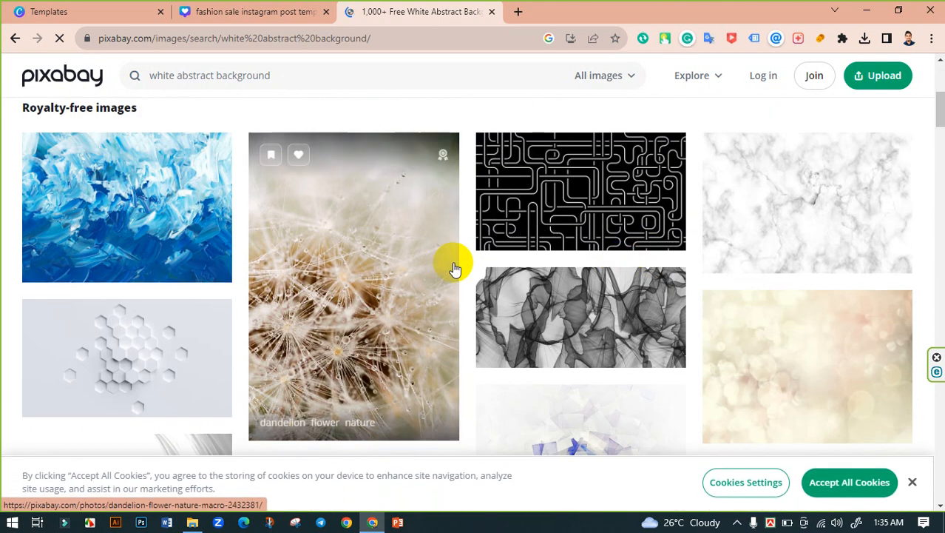
pyautogui.scroll(-2, 555, 264)
pyautogui.scroll(-3, 814, 266)
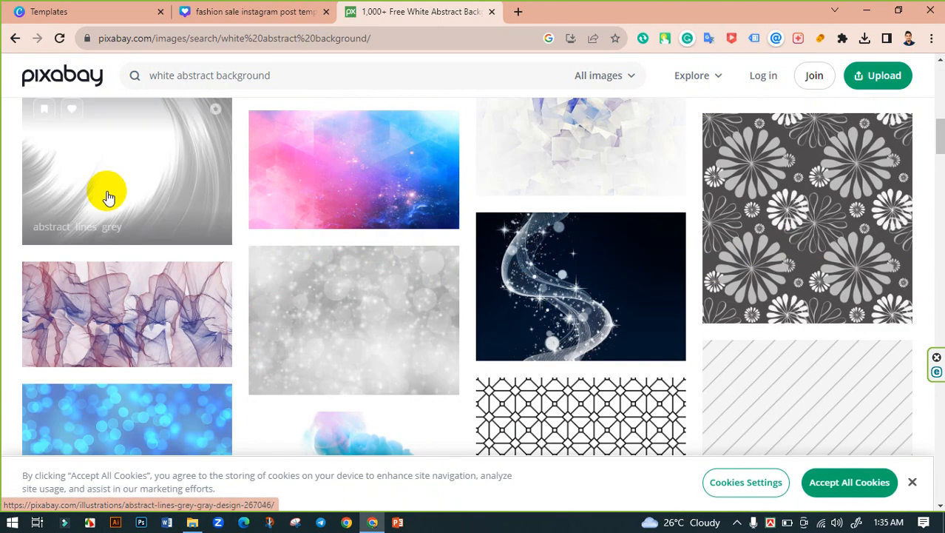
pyautogui.scroll(1, 107, 196)
pyautogui.scroll(-3, 296, 251)
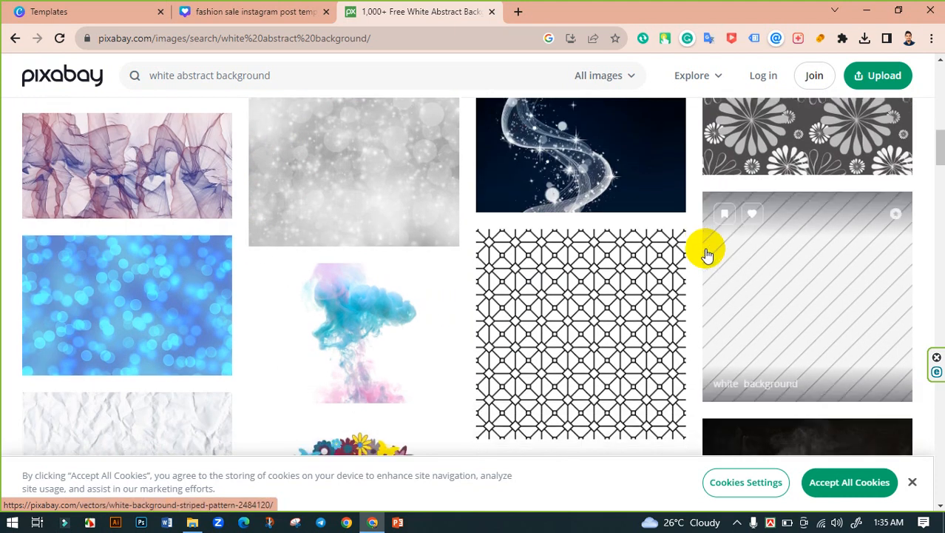
pyautogui.scroll(-5, 707, 253)
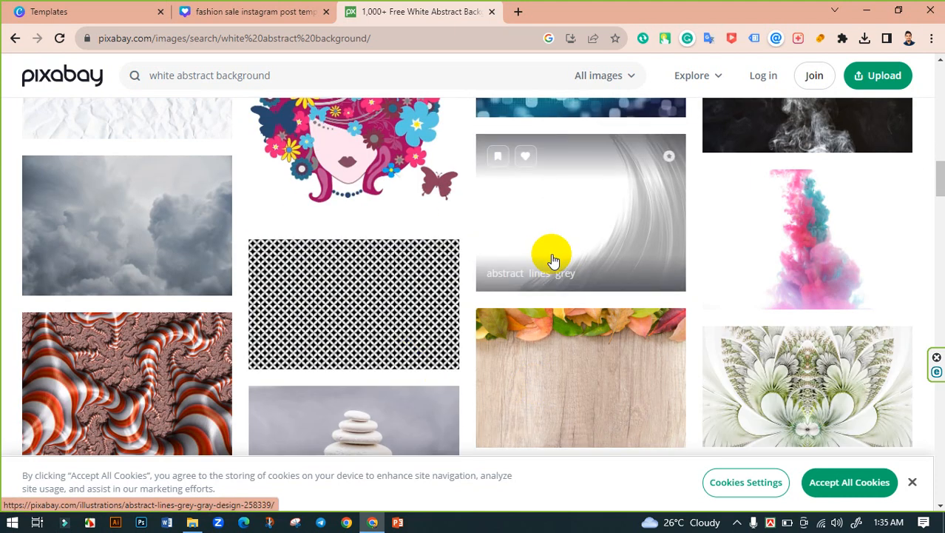
pyautogui.scroll(-3, 552, 259)
pyautogui.scroll(-3, 538, 270)
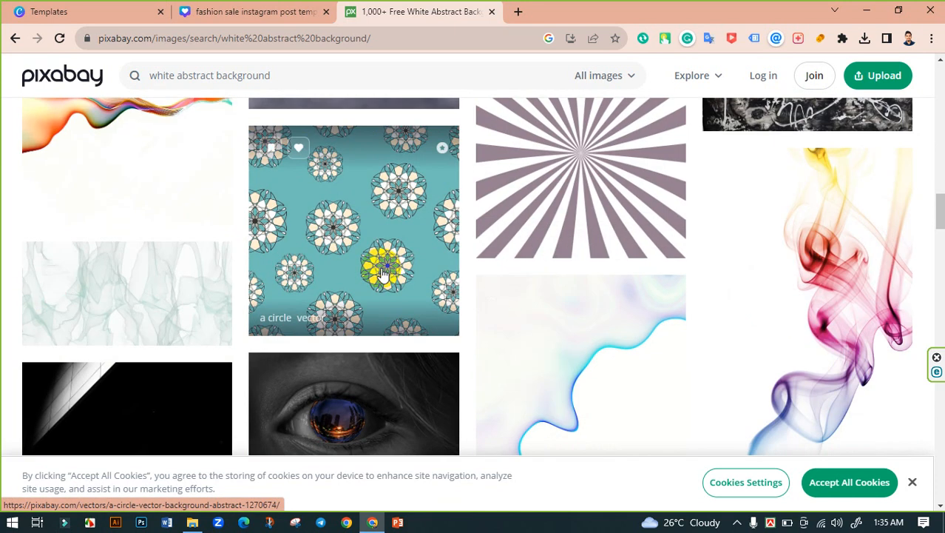
pyautogui.scroll(-5, 385, 266)
pyautogui.scroll(-2, 400, 278)
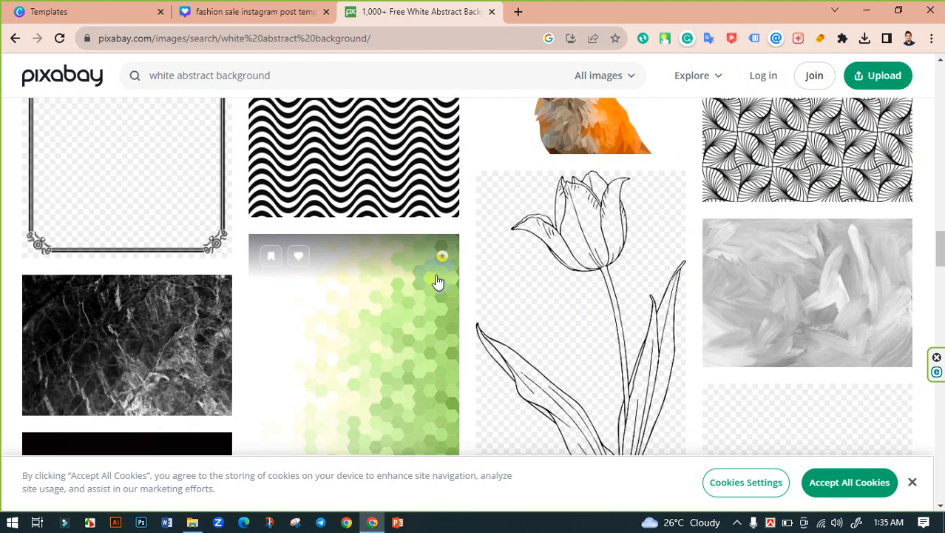
pyautogui.scroll(-4, 433, 279)
pyautogui.scroll(3, 436, 281)
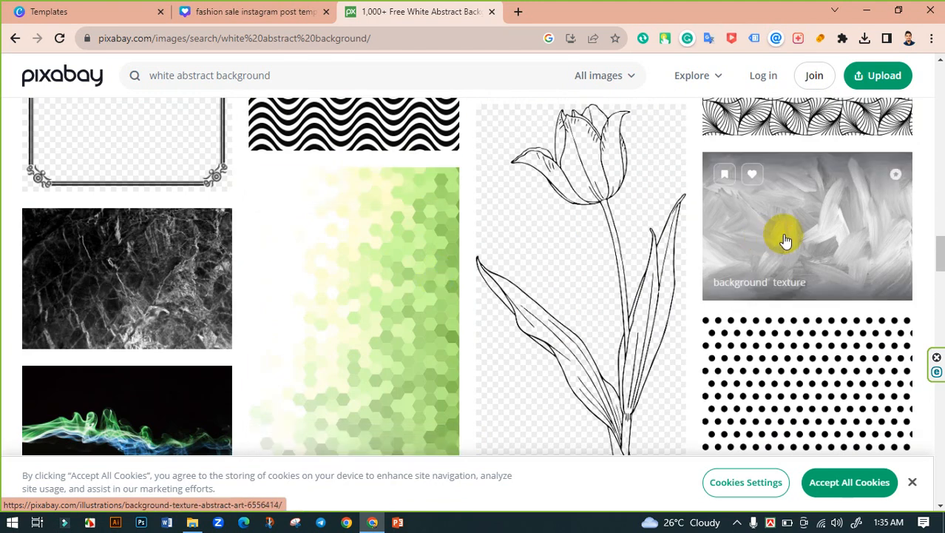
pyautogui.scroll(-3, 587, 236)
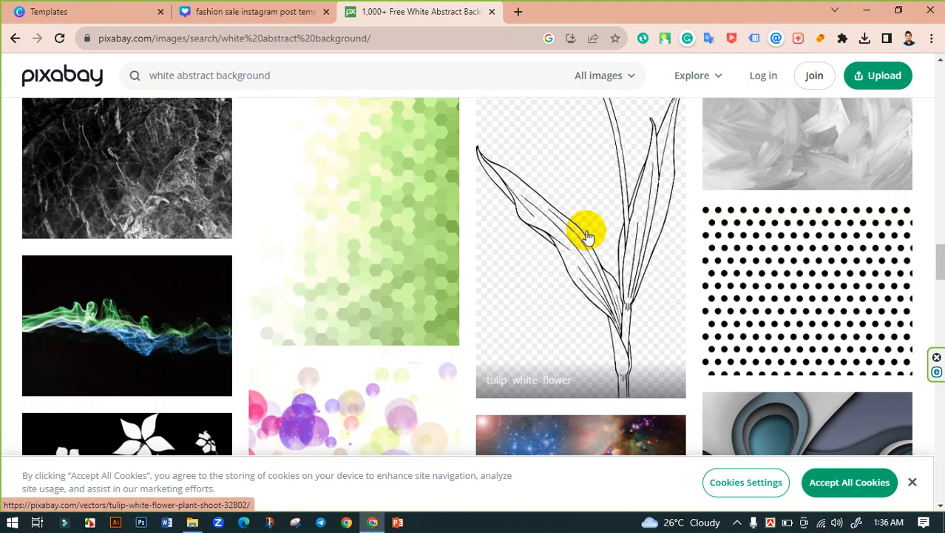
pyautogui.scroll(-5, 598, 246)
pyautogui.scroll(-2, 596, 249)
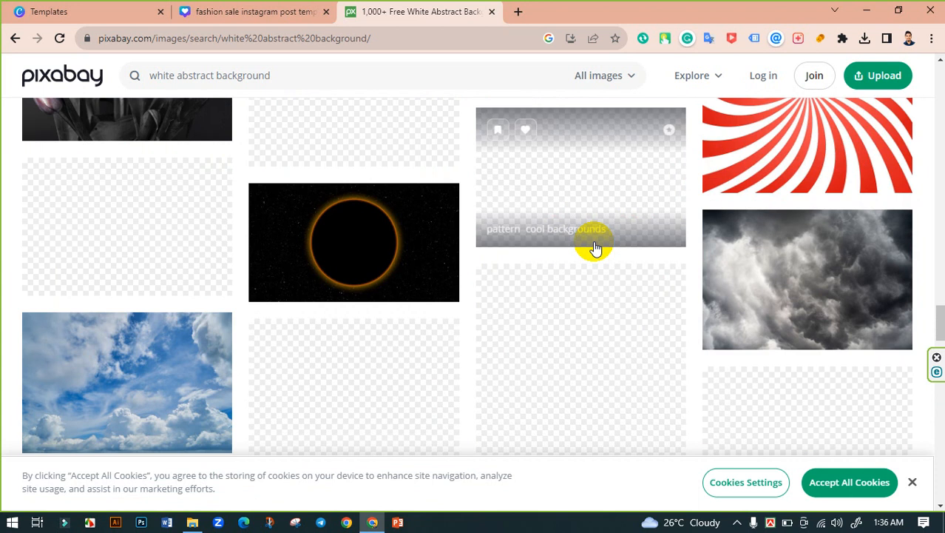
pyautogui.scroll(-4, 639, 285)
pyautogui.scroll(5, 639, 285)
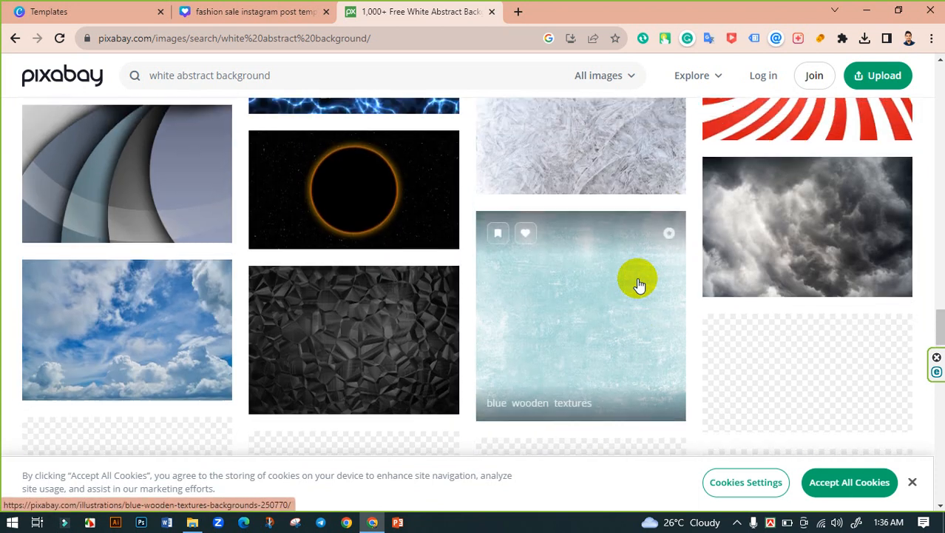
pyautogui.scroll(-4, 639, 285)
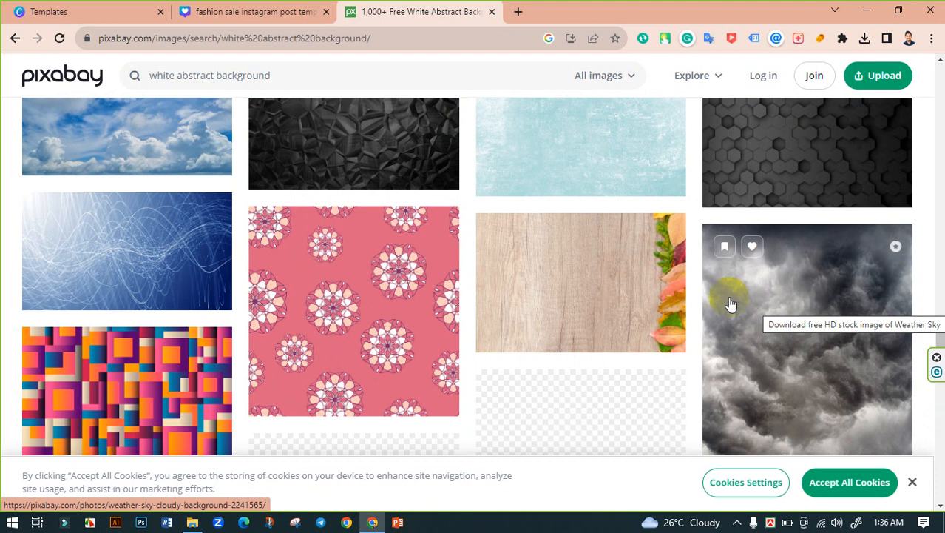
pyautogui.scroll(-6, 730, 303)
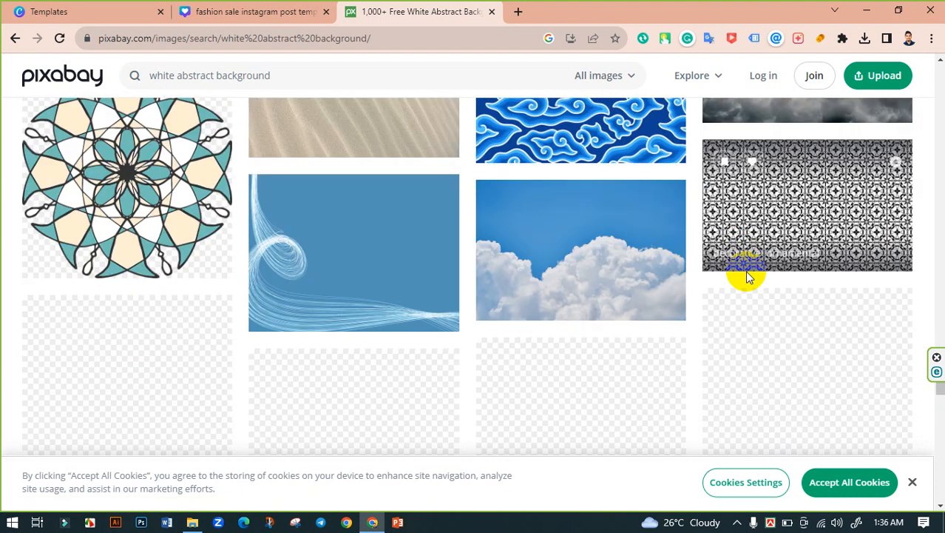
pyautogui.scroll(-6, 747, 275)
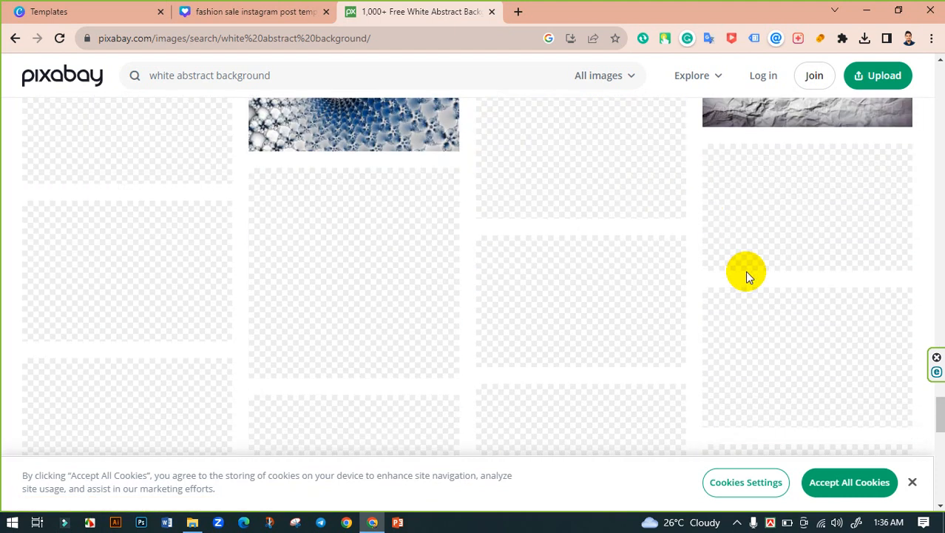
pyautogui.scroll(4, 746, 274)
pyautogui.scroll(-4, 746, 274)
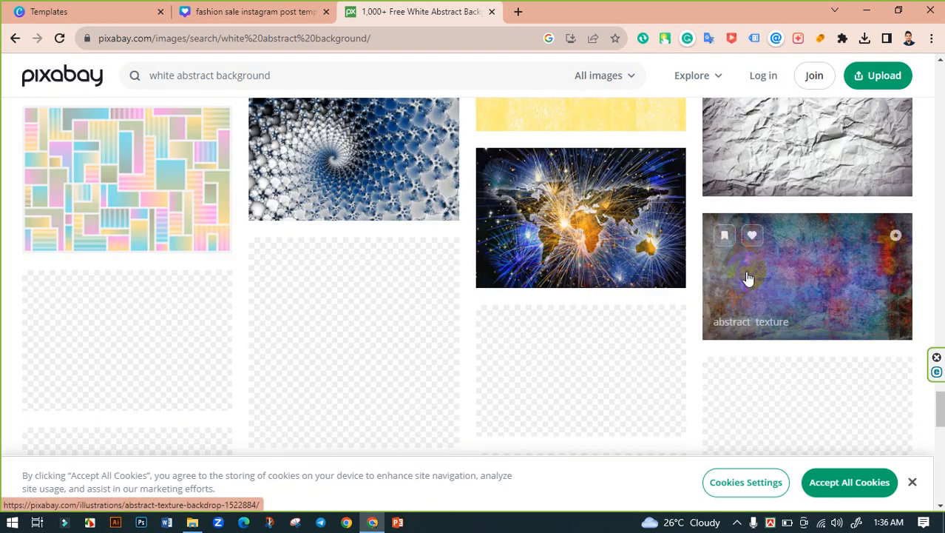
pyautogui.scroll(-3, 746, 277)
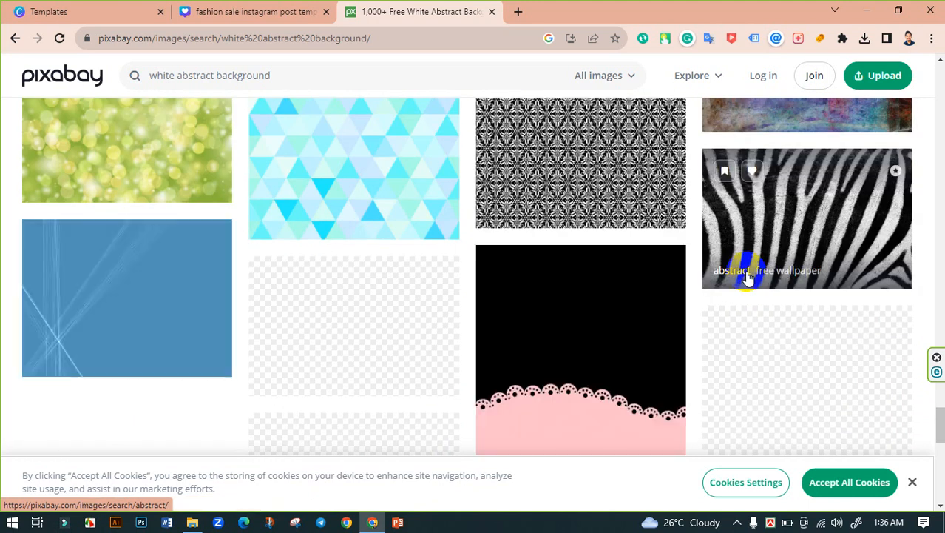
pyautogui.scroll(-3, 747, 276)
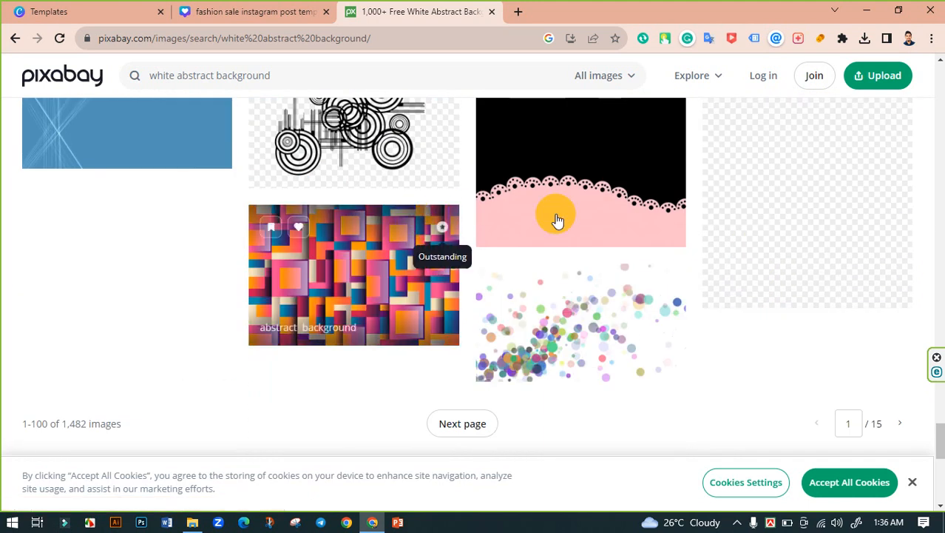
pyautogui.scroll(-3, 611, 229)
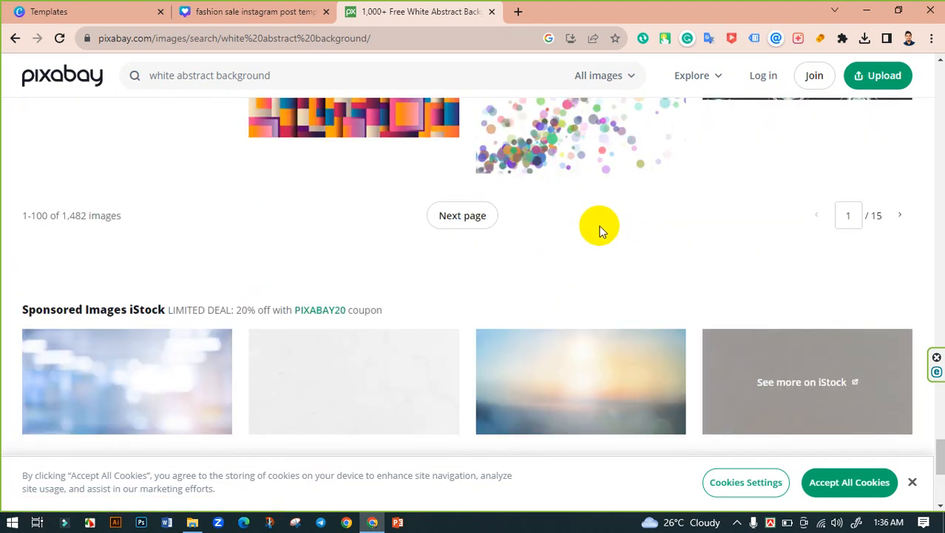
pyautogui.scroll(-1, 599, 231)
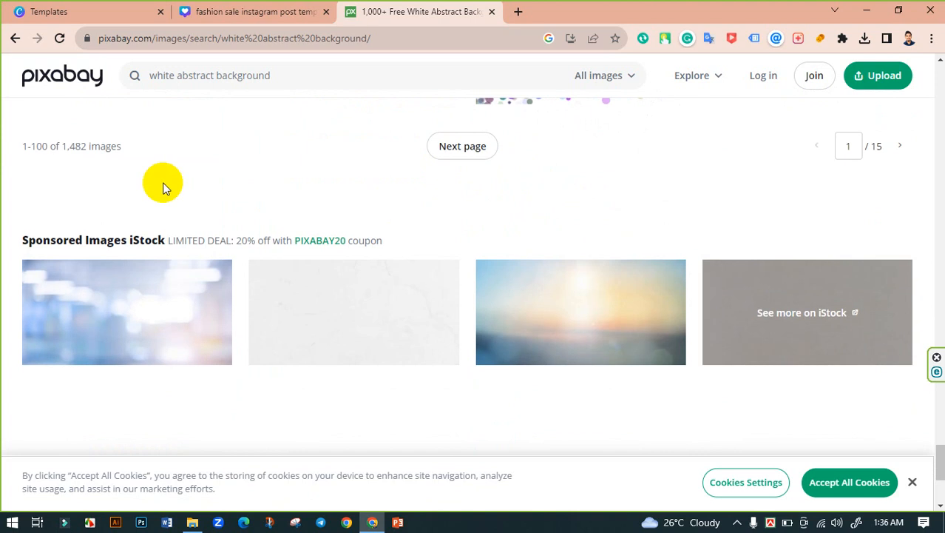
pyautogui.scroll(10, 322, 205)
pyautogui.scroll(15, 352, 219)
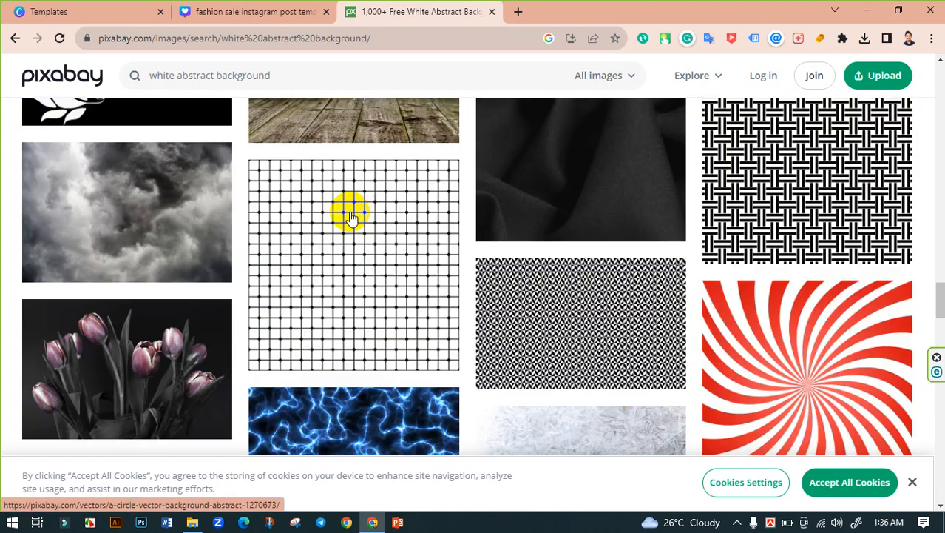
pyautogui.scroll(15, 352, 219)
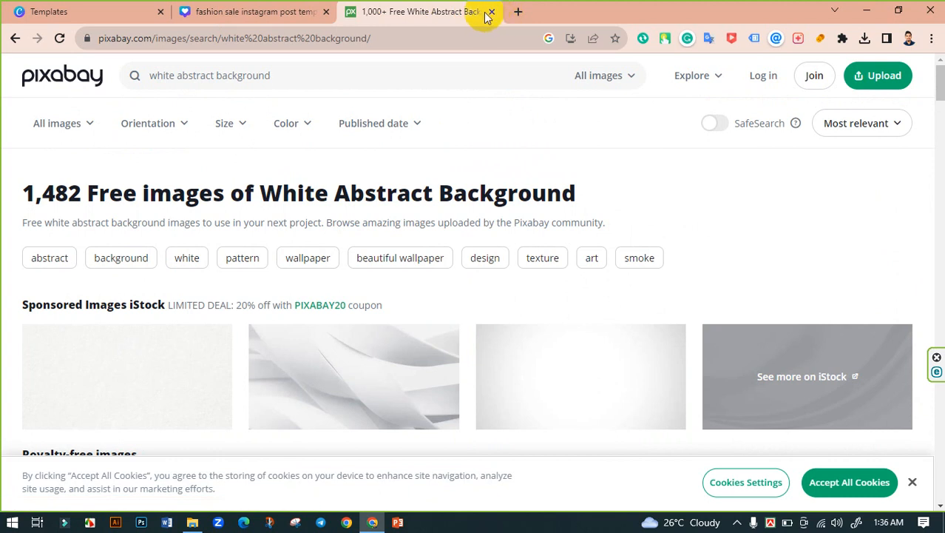
# Replace the Pixabay page with a new browser tab and open unsplash.com in it.
pyautogui.click(343, 12)
pyautogui.click(352, 12)
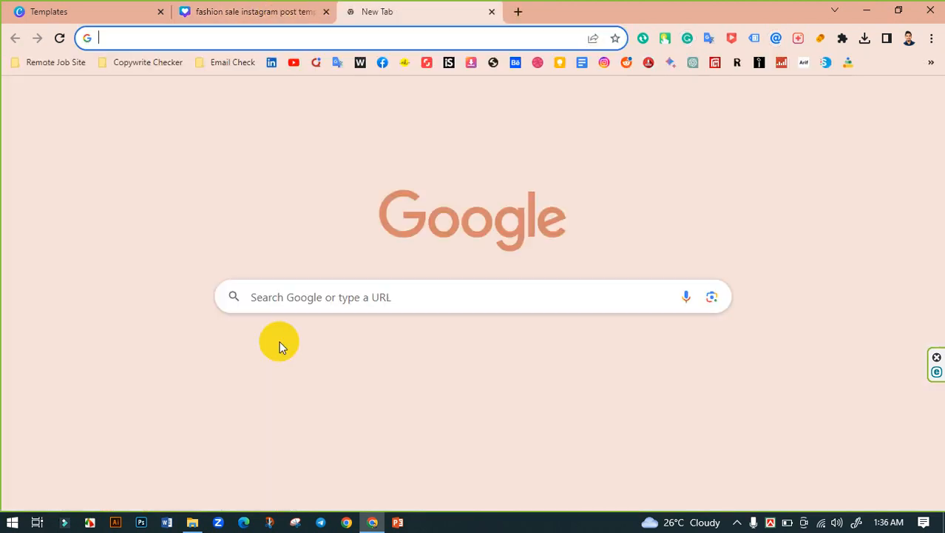
pyautogui.write('un')
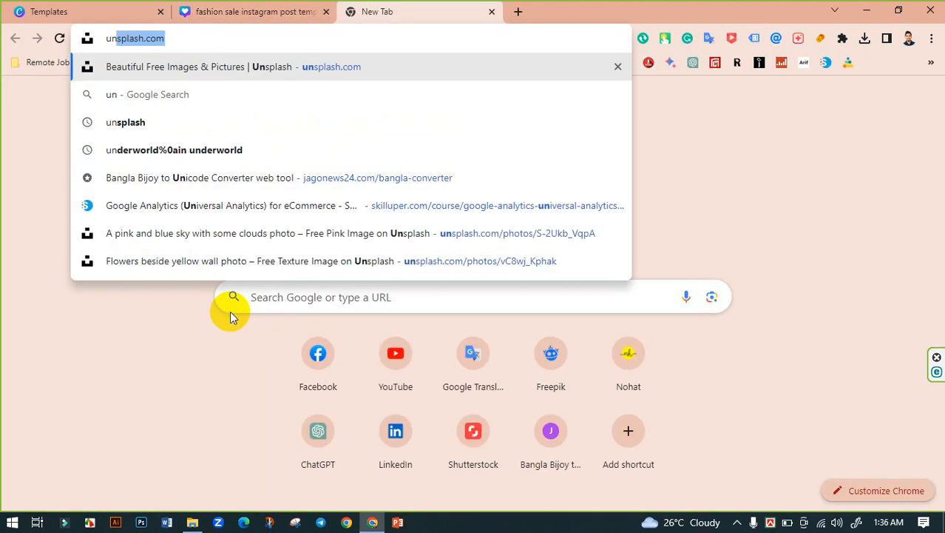
pyautogui.press('Return')
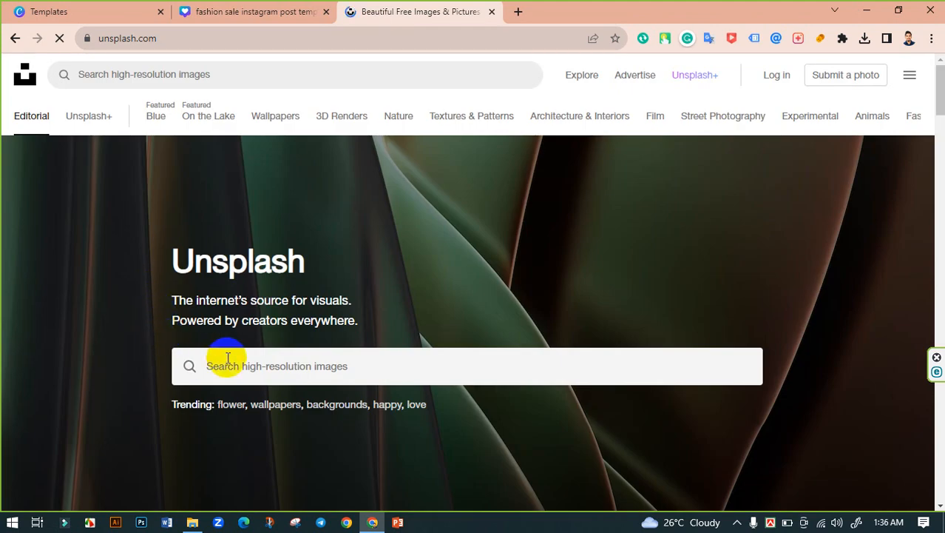
# Search Unsplash's images for "white background".
pyautogui.click(246, 370)
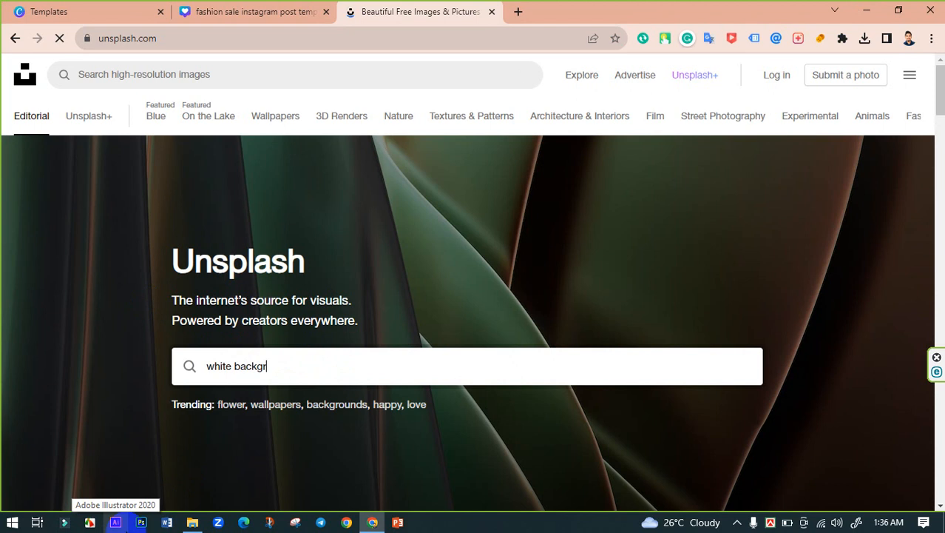
pyautogui.write('white background')
pyautogui.press('Return')
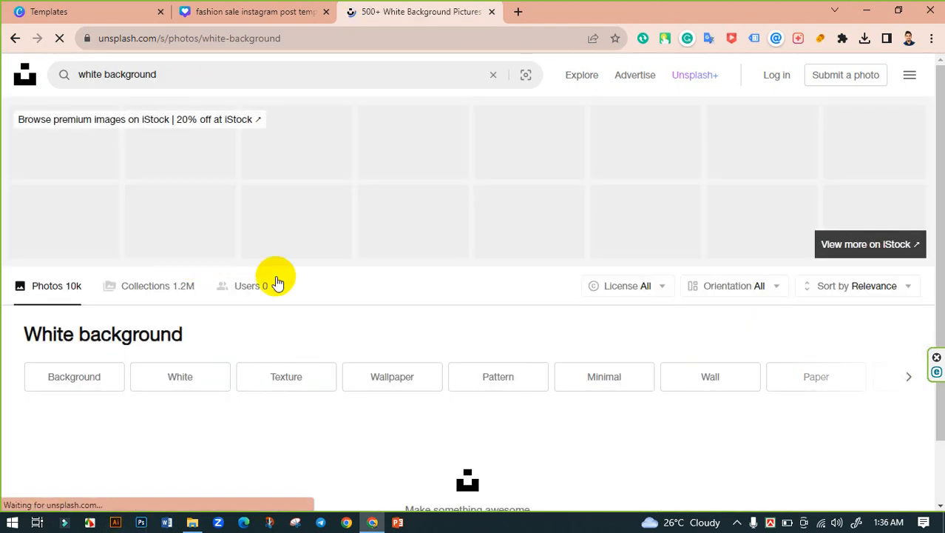
# Look through Unsplash's white background photos for a soft, light texture that suits the fashion sale post.
pyautogui.scroll(-1, 381, 281)
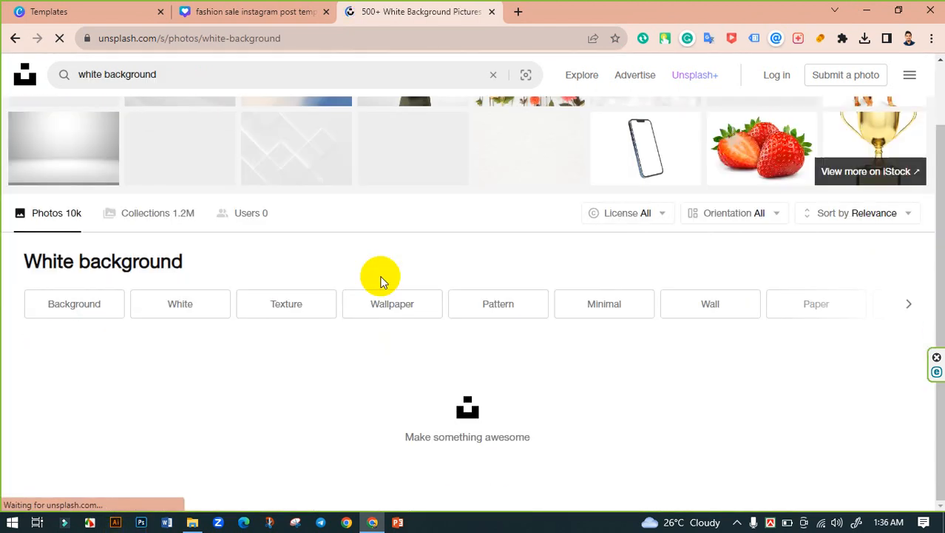
pyautogui.scroll(-3, 381, 279)
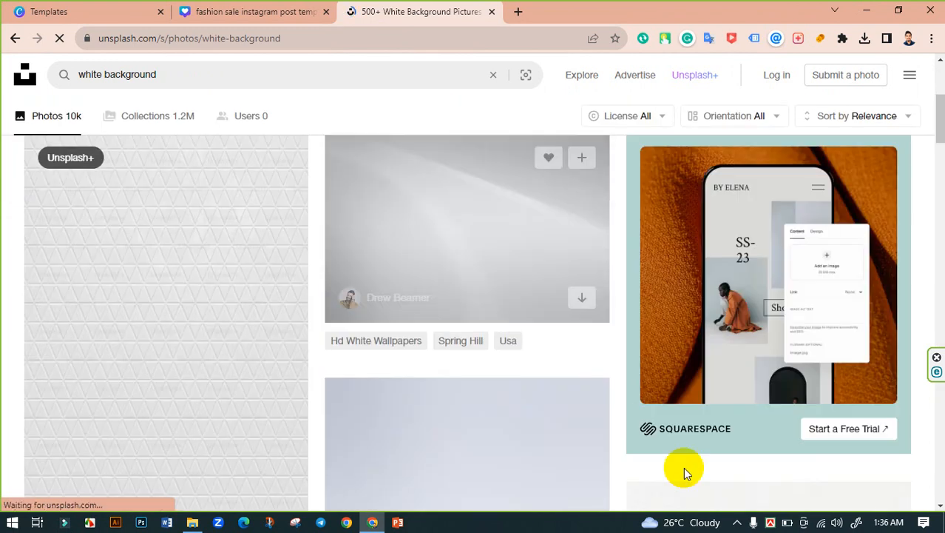
pyautogui.scroll(-12, 483, 301)
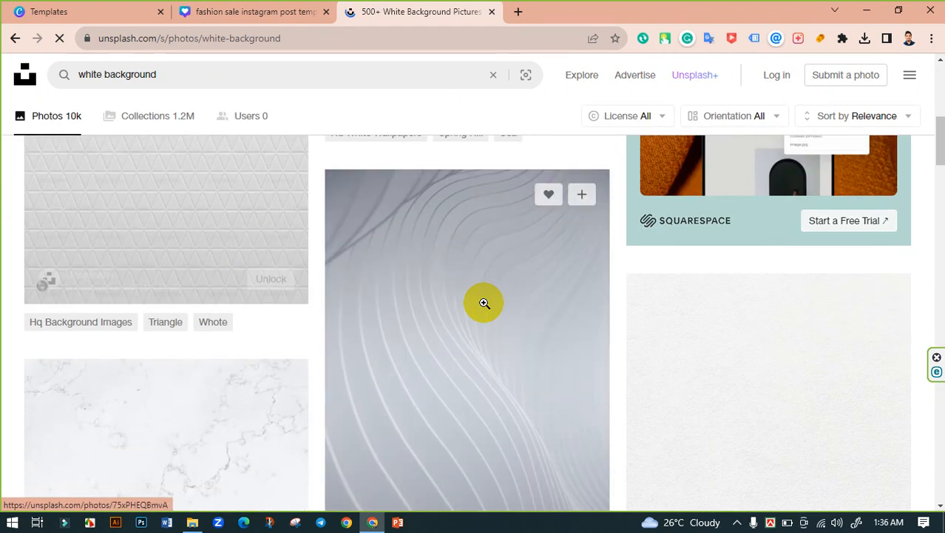
pyautogui.scroll(5, 481, 352)
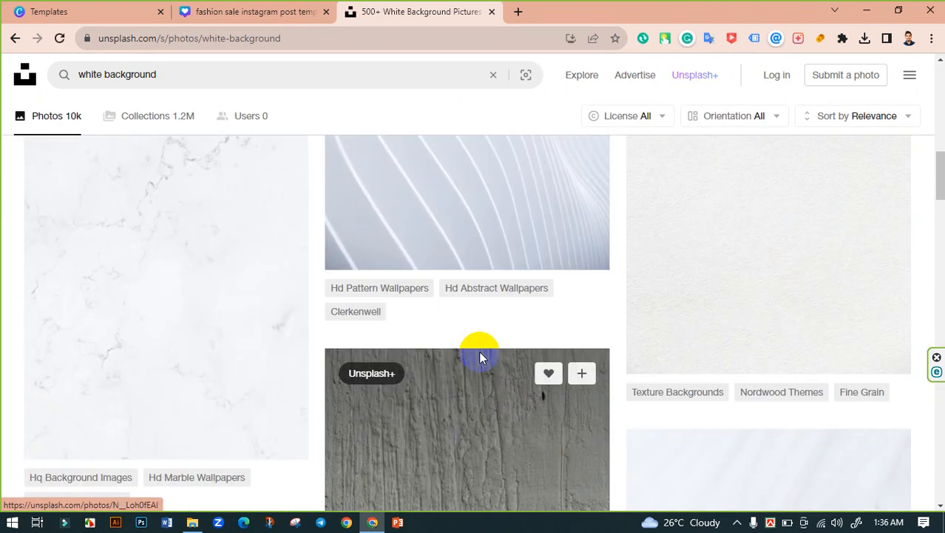
pyautogui.scroll(-6, 420, 344)
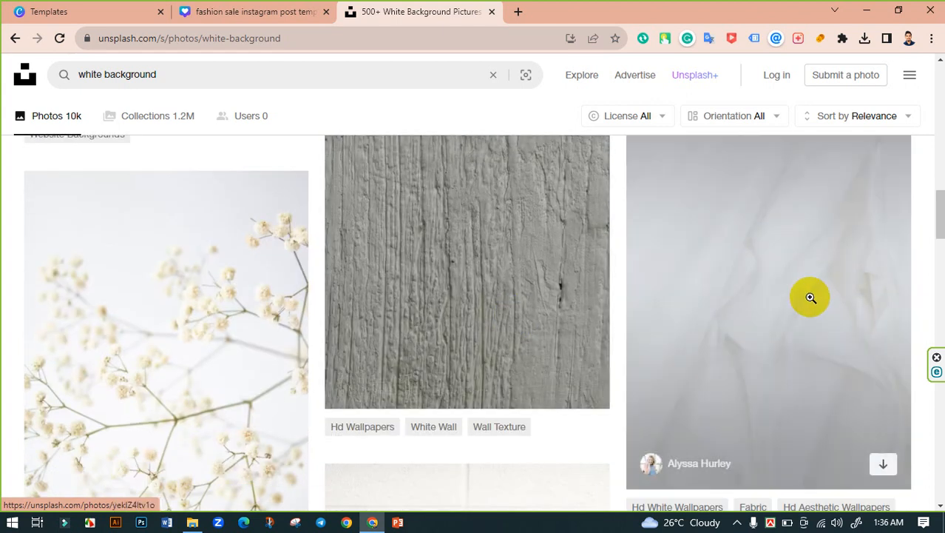
pyautogui.scroll(-6, 458, 306)
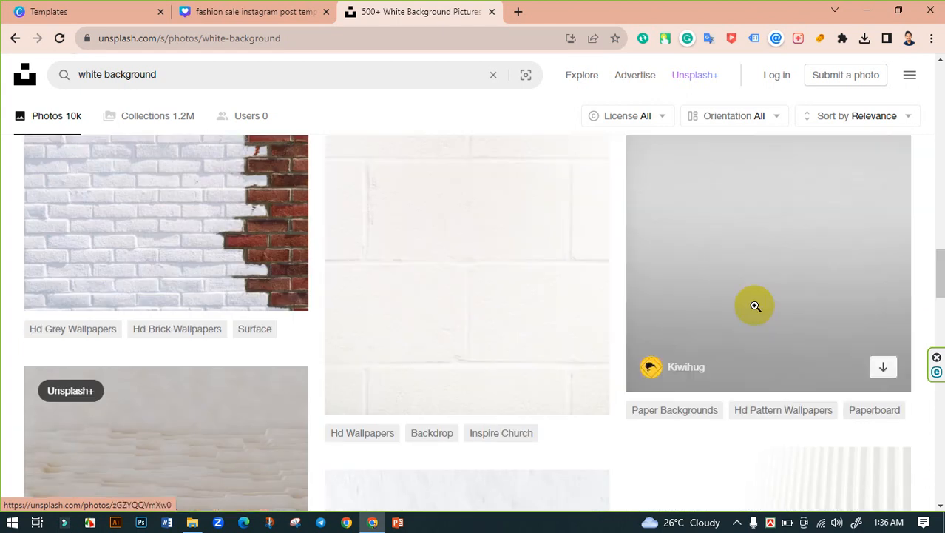
pyautogui.scroll(-5, 755, 309)
pyautogui.scroll(1, 406, 298)
pyautogui.scroll(-3, 406, 298)
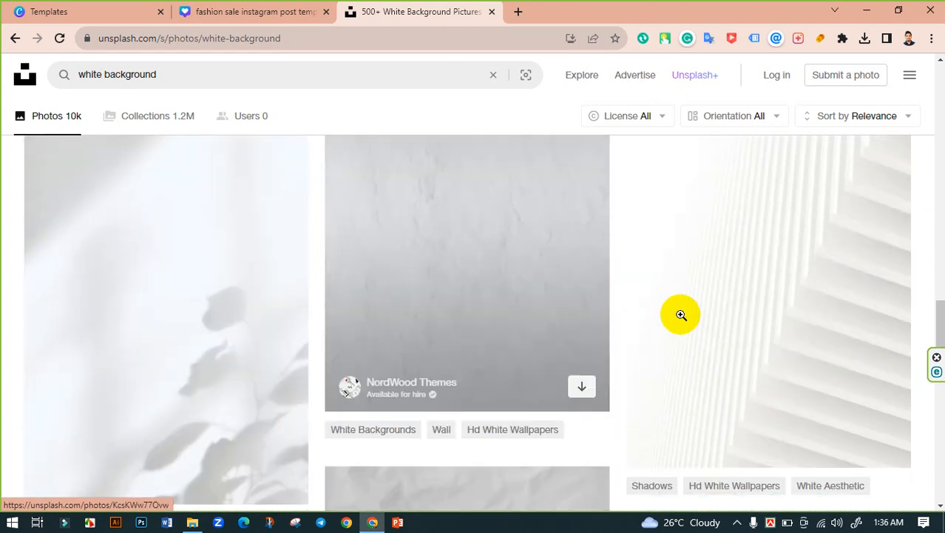
pyautogui.scroll(-6, 643, 316)
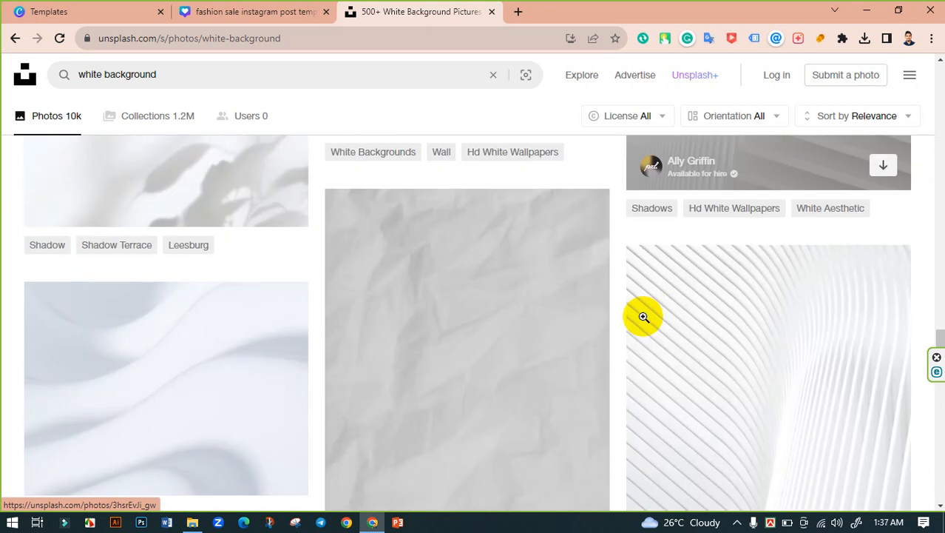
pyautogui.scroll(2, 649, 317)
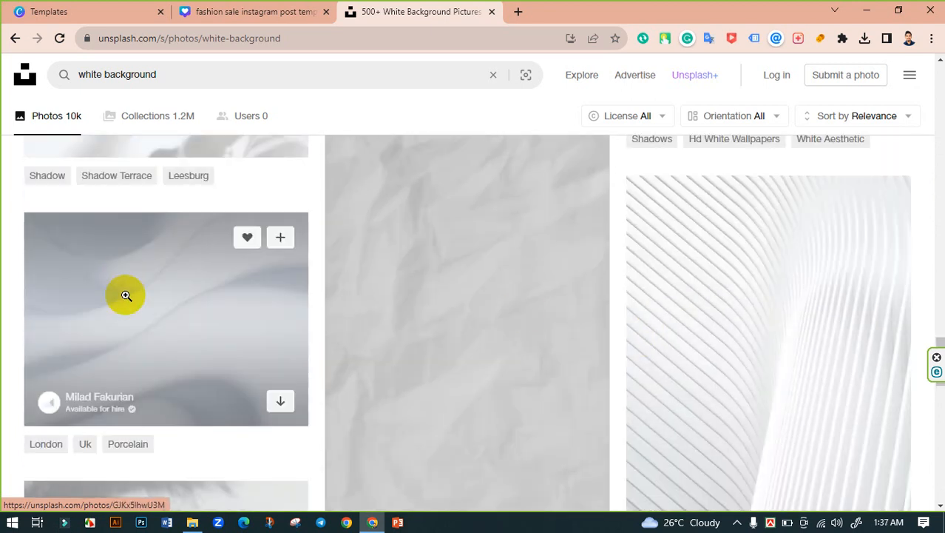
# Open the soft white wave photo on Unsplash and download it in one of the offered sizes.
pyautogui.click(153, 298)
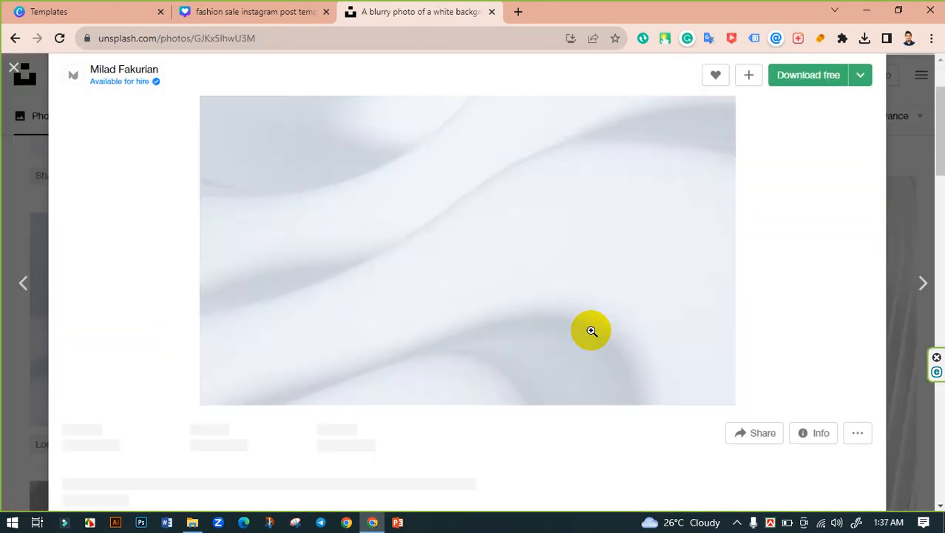
pyautogui.scroll(-2, 591, 333)
pyautogui.scroll(2, 590, 333)
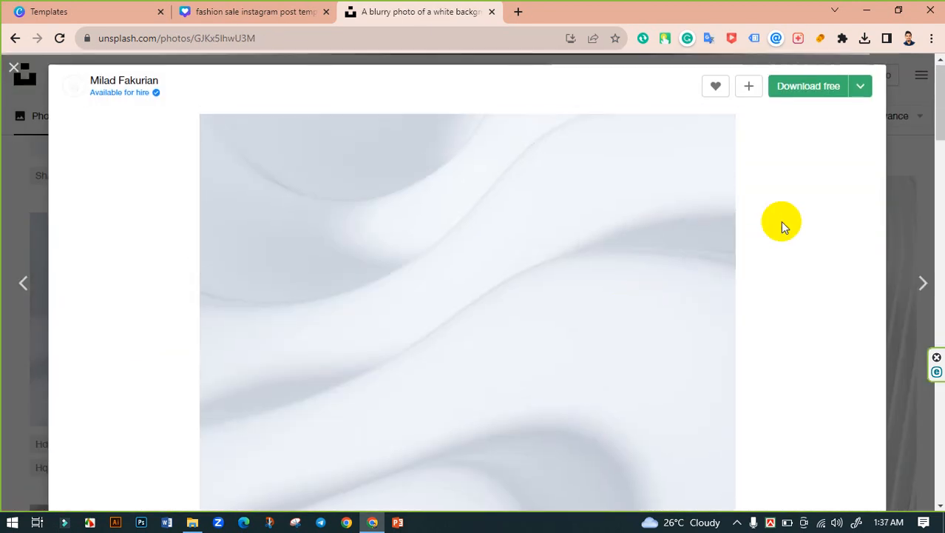
pyautogui.click(859, 87)
pyautogui.click(814, 151)
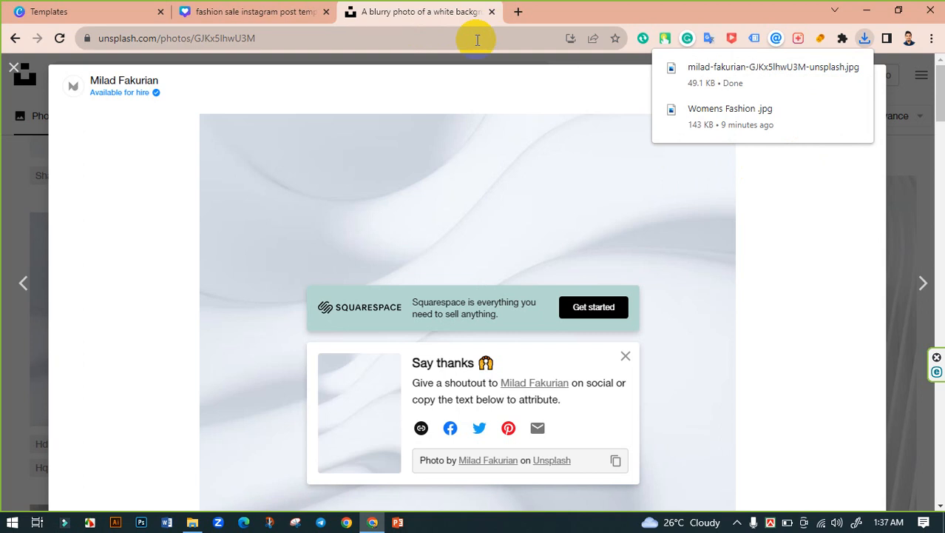
# Return to the Canva design and upload the downloaded white wave image to the uploads.
pyautogui.click(215, 11)
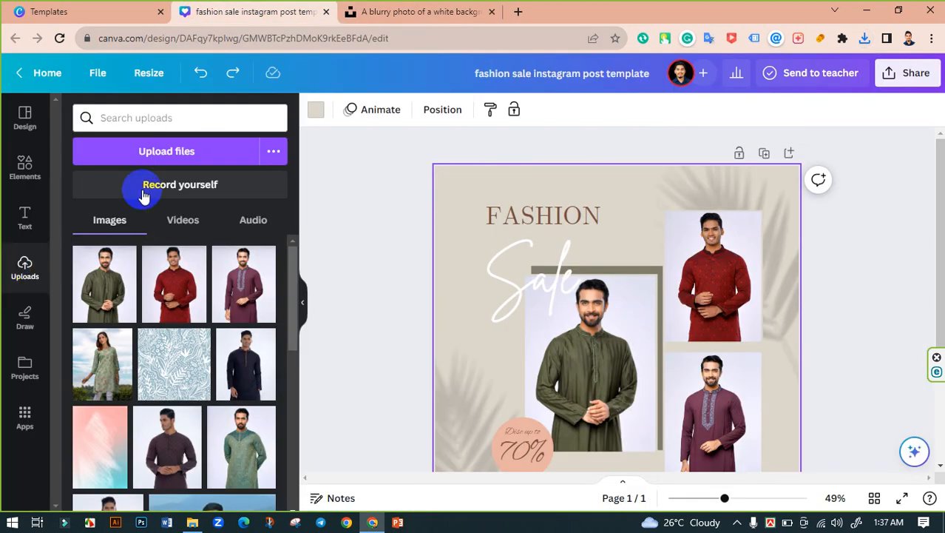
pyautogui.click(182, 158)
pyautogui.click(158, 178)
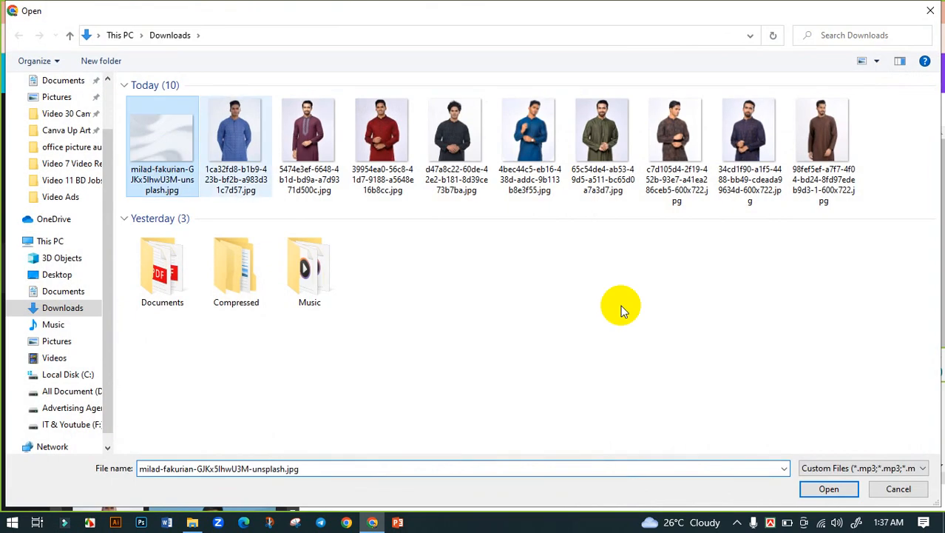
pyautogui.click(829, 489)
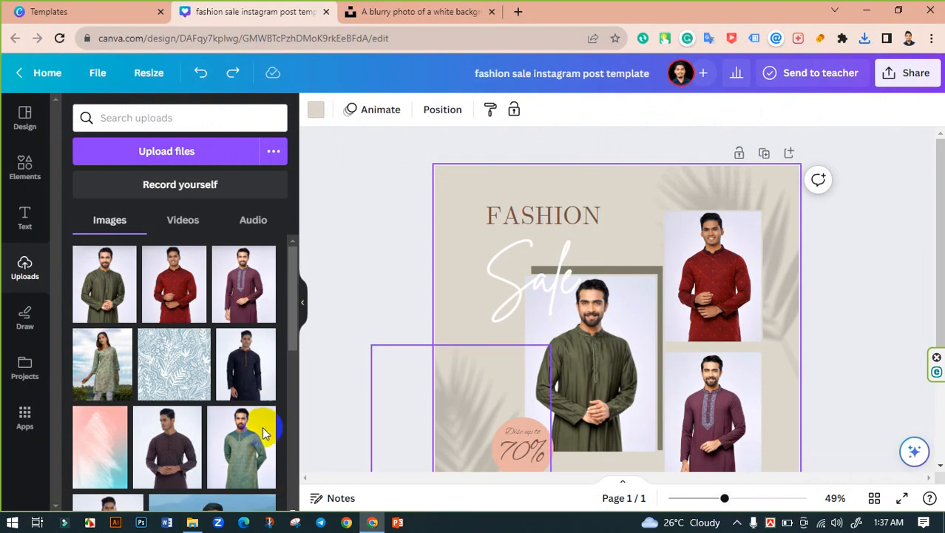
# Set the uploaded white wave image as the full-page background of the post and check the whole design.
pyautogui.moveTo(109, 279); pyautogui.dragTo(457, 213)
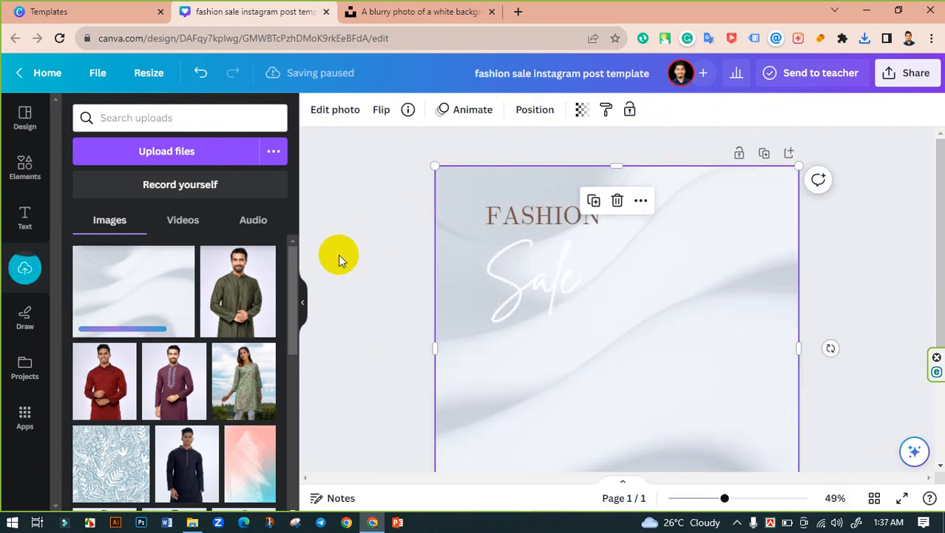
pyautogui.scroll(-3, 355, 311)
pyautogui.scroll(2, 349, 347)
pyautogui.scroll(1, 381, 397)
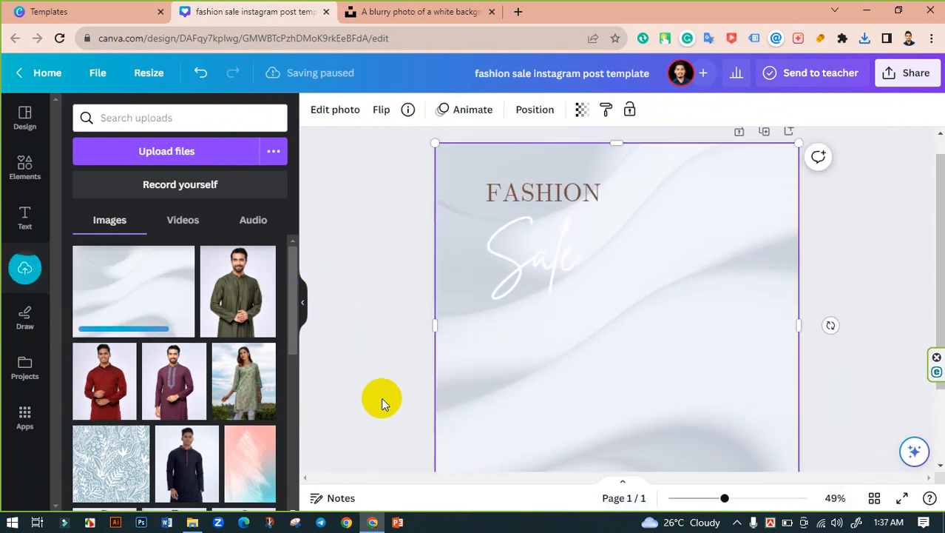
pyautogui.scroll(1, 381, 397)
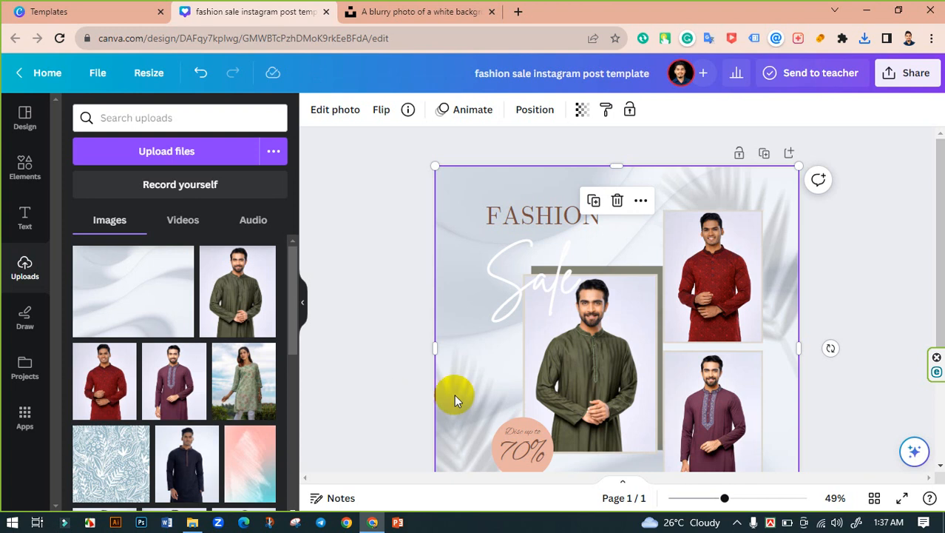
pyautogui.scroll(-3, 385, 255)
pyautogui.scroll(2, 374, 243)
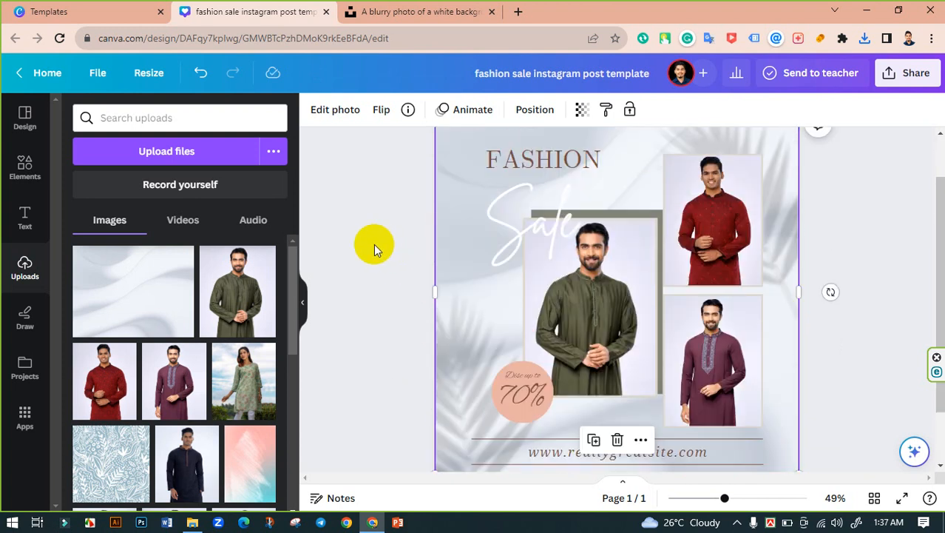
pyautogui.click(389, 221)
pyautogui.scroll(1, 389, 221)
pyautogui.scroll(-2, 389, 221)
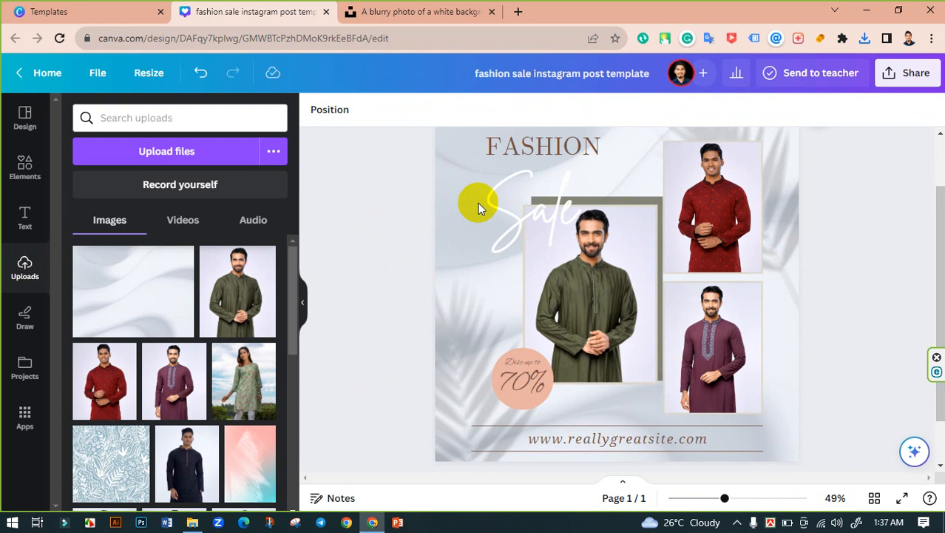
# Recolour the script "Sale" text with the near-black shade from the green-outfit photo's colours.
pyautogui.click(497, 207)
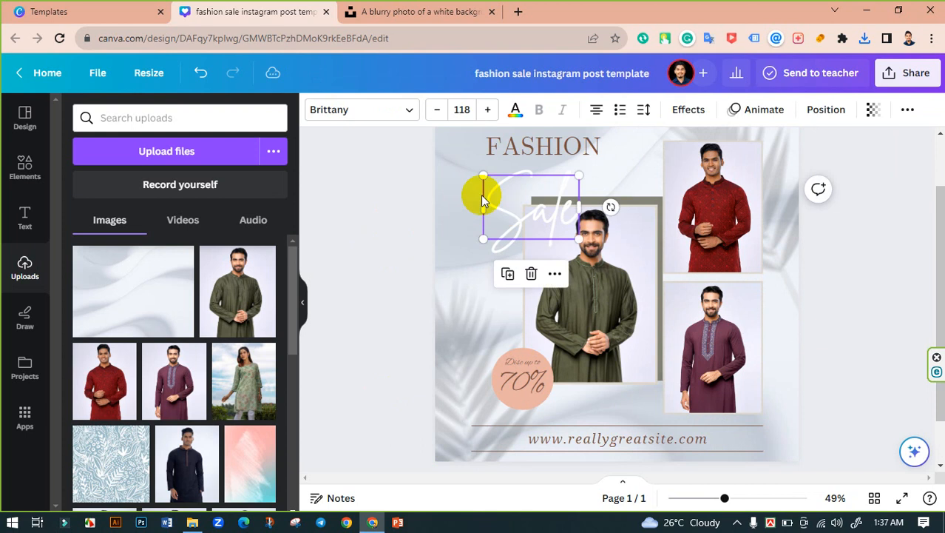
pyautogui.click(515, 111)
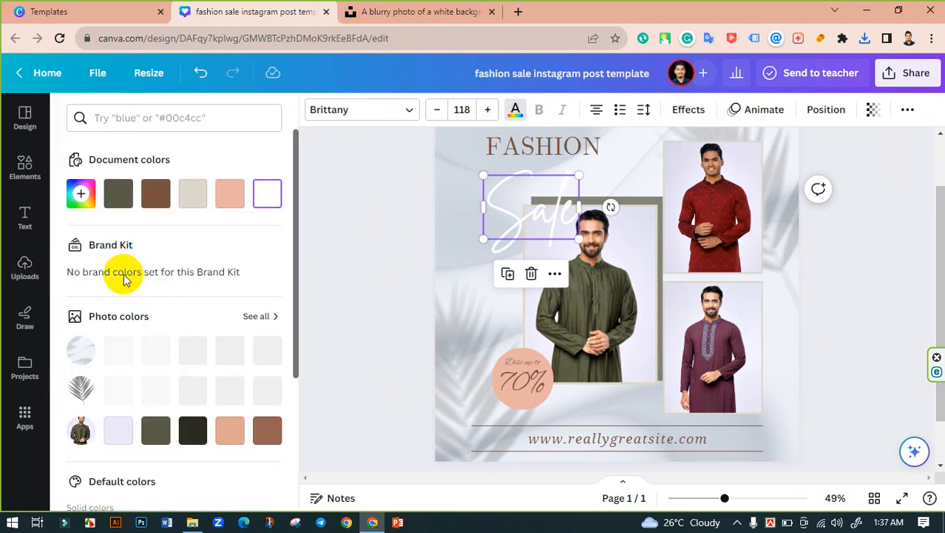
pyautogui.click(191, 436)
pyautogui.click(352, 233)
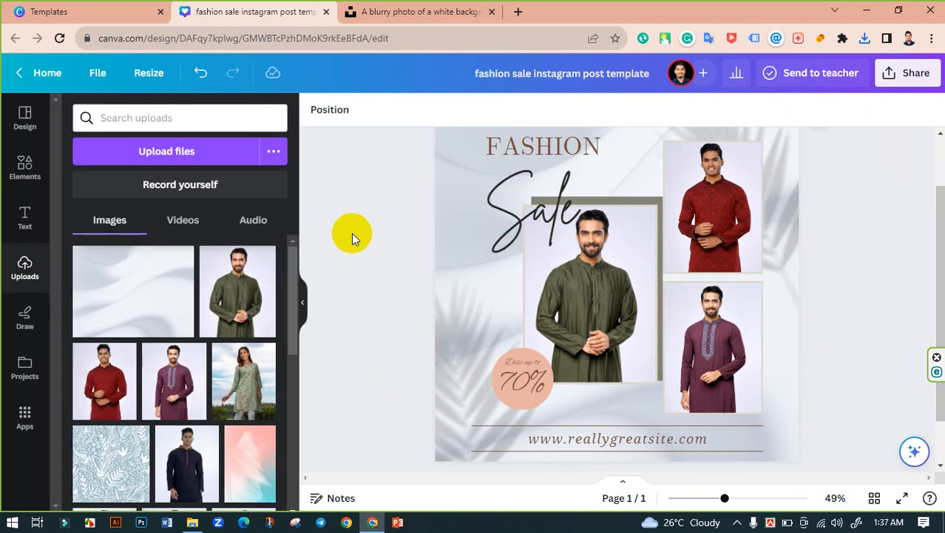
pyautogui.click(514, 214)
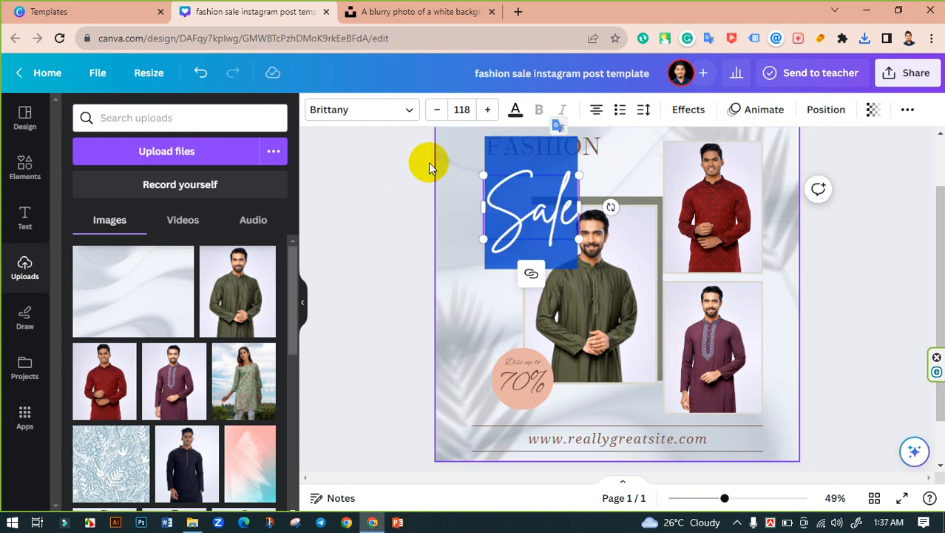
pyautogui.click(376, 173)
pyautogui.scroll(1, 374, 172)
pyautogui.click(539, 264)
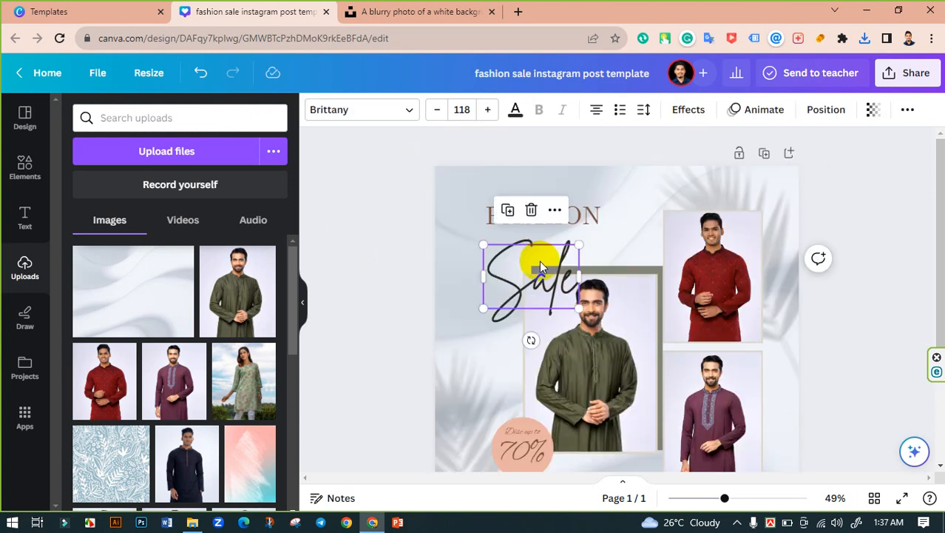
pyautogui.click(412, 217)
# Narrow the FASHION heading's text box to its text and change the wording to "MEN'S FASHION".
pyautogui.click(569, 207)
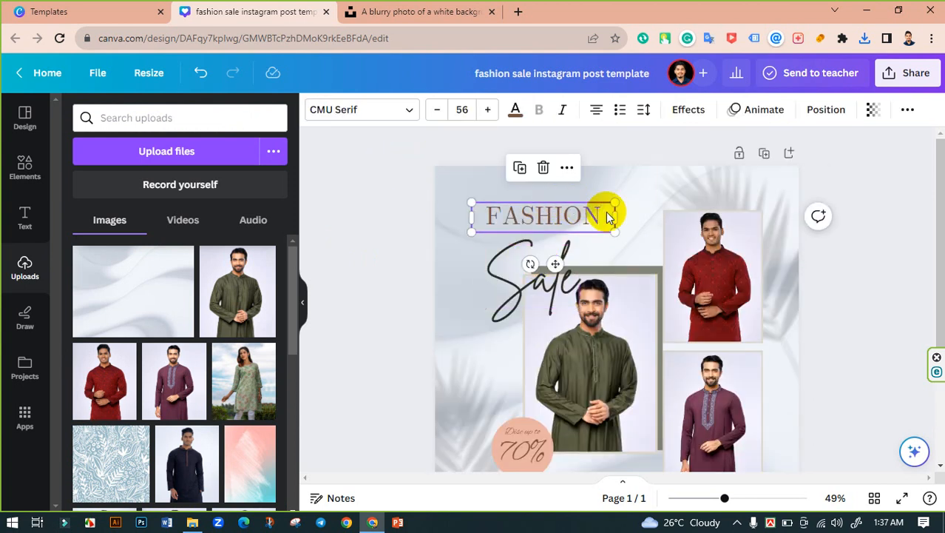
pyautogui.moveTo(620, 223); pyautogui.dragTo(594, 217)
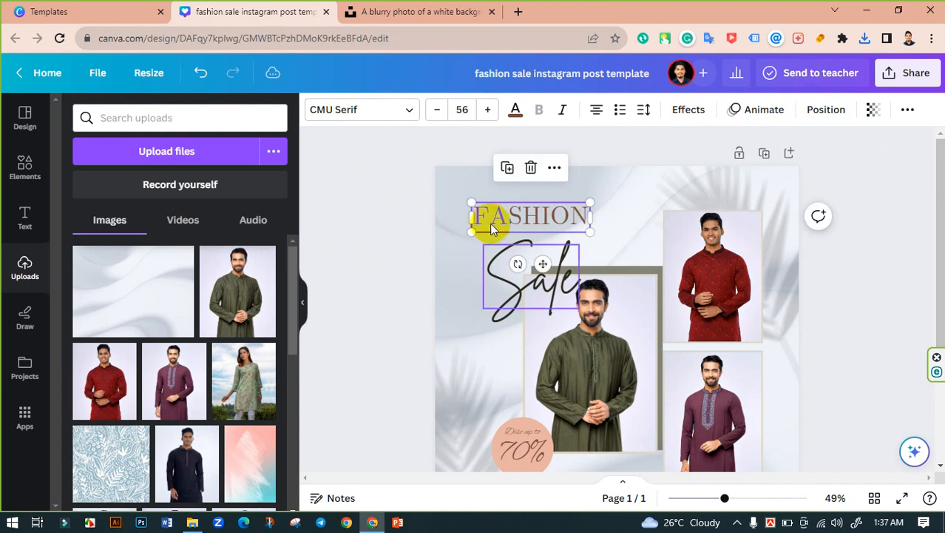
pyautogui.doubleClick(473, 215)
pyautogui.click(470, 215)
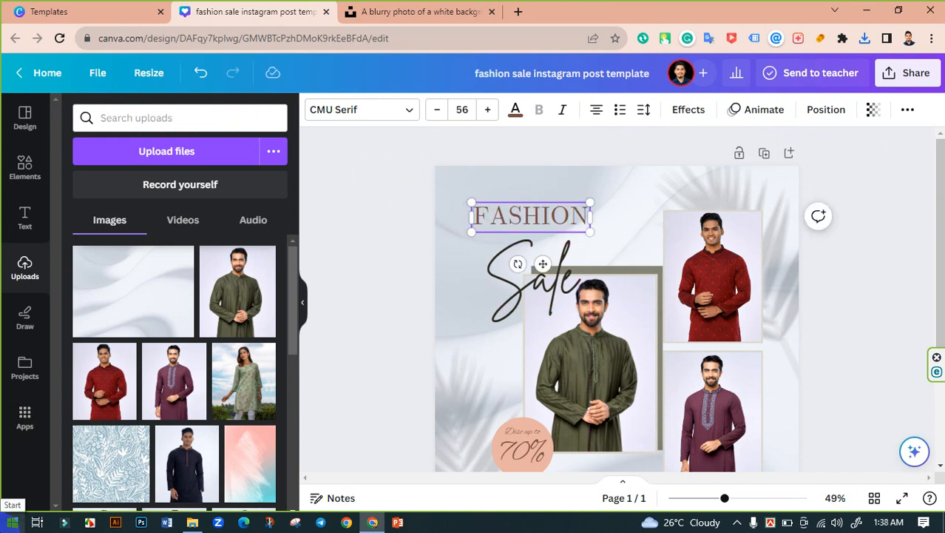
pyautogui.write('MENS')
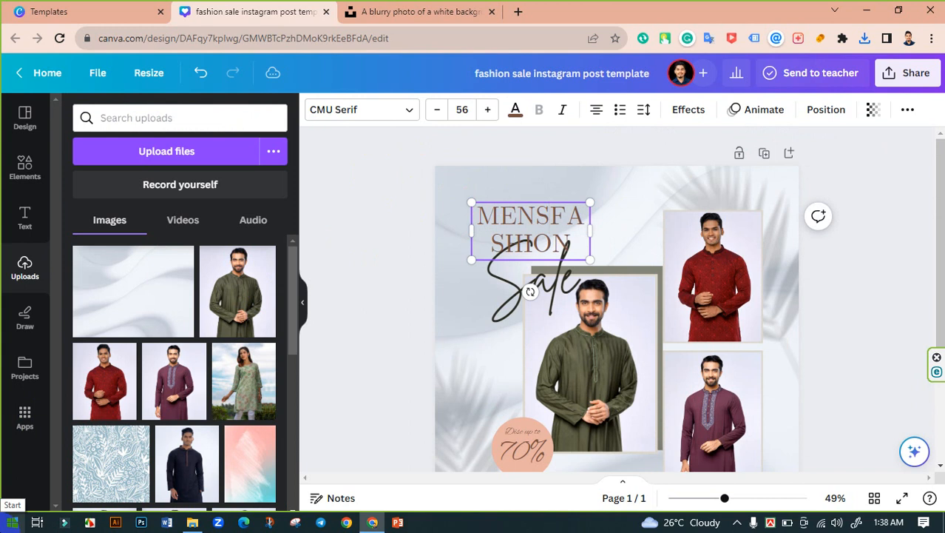
pyautogui.press('BackSpace')
pyautogui.write("'S")
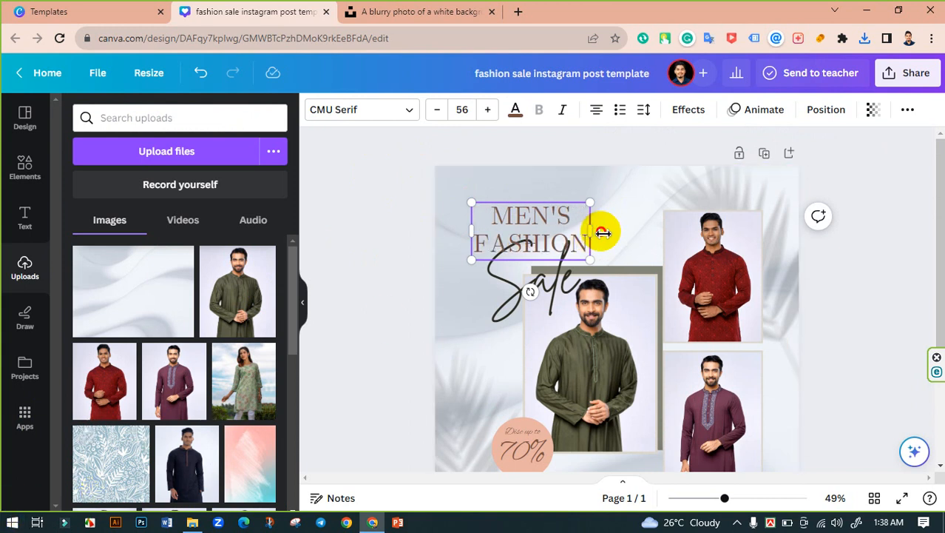
# Widen the MEN'S FASHION heading to fit on one line, then reduce its font size to 47 and tighten its box.
pyautogui.moveTo(602, 233); pyautogui.dragTo(706, 216)
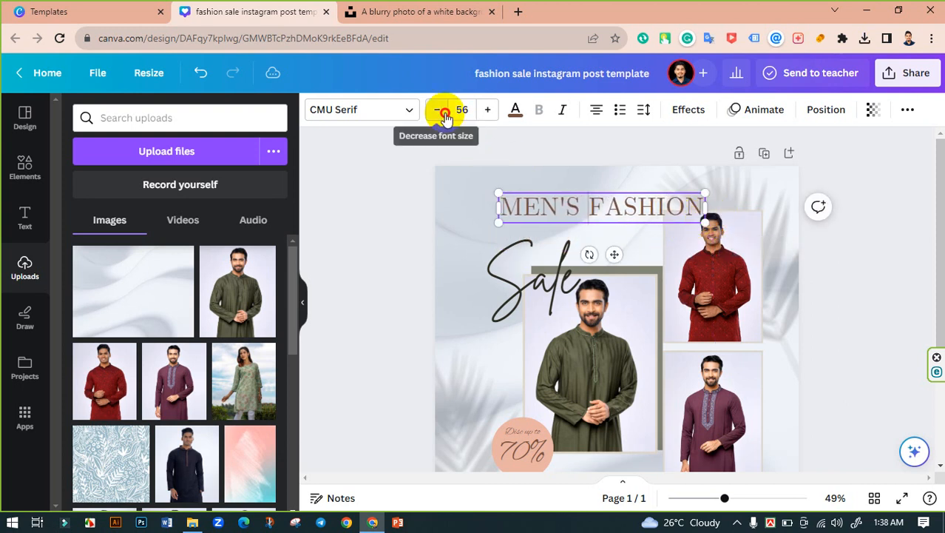
pyautogui.click(437, 109)
pyautogui.click(437, 109)
pyautogui.click(437, 109)
pyautogui.click(443, 113)
pyautogui.click(442, 113)
pyautogui.click(443, 112)
pyautogui.click(442, 113)
pyautogui.click(442, 112)
pyautogui.click(442, 113)
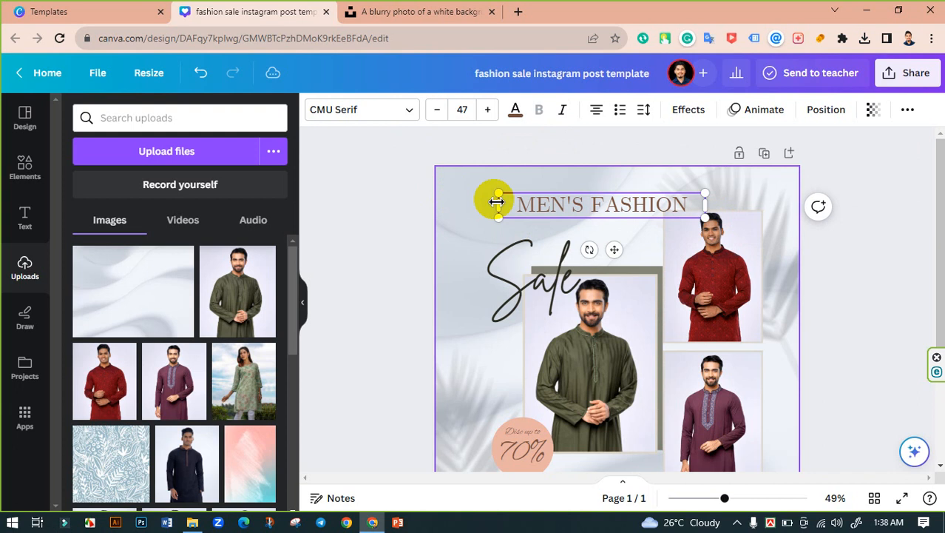
pyautogui.moveTo(498, 206); pyautogui.dragTo(532, 204)
# Recolour the MEN'S FASHION heading with the dark olive green that matches the green outfit.
pyautogui.click(514, 111)
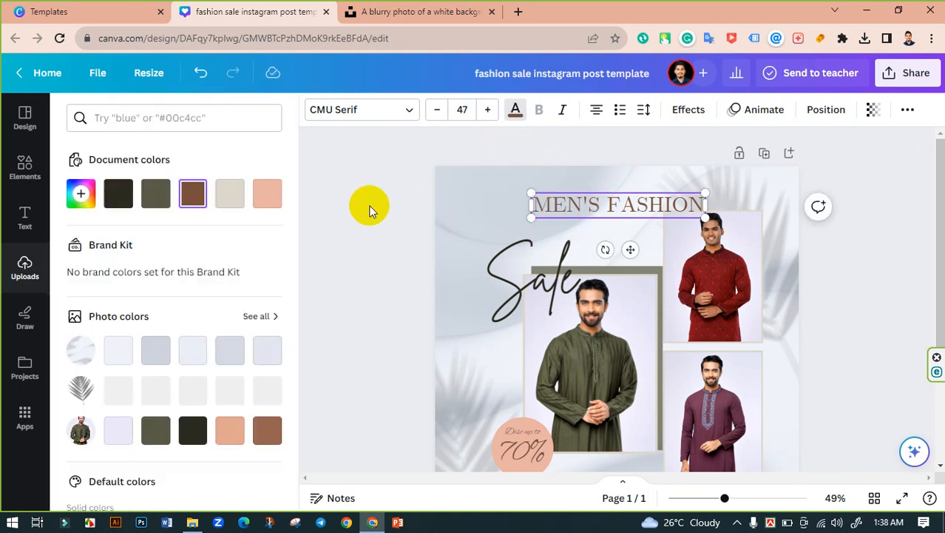
pyautogui.click(156, 437)
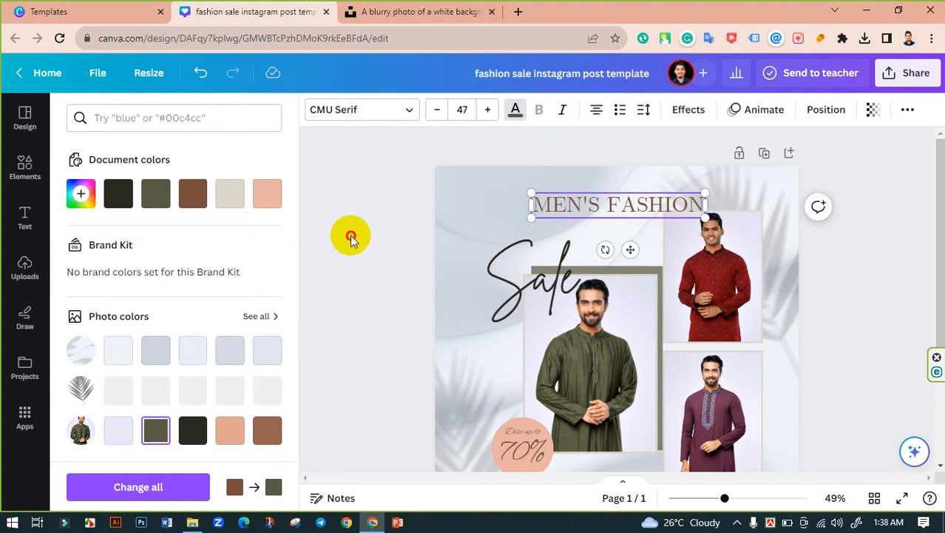
pyautogui.click(425, 221)
pyautogui.click(606, 202)
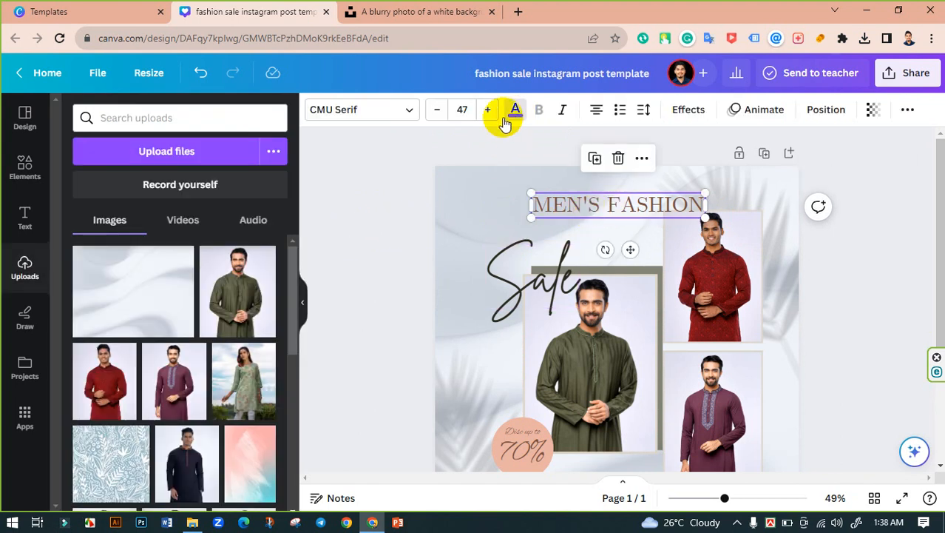
pyautogui.click(516, 111)
pyautogui.click(156, 194)
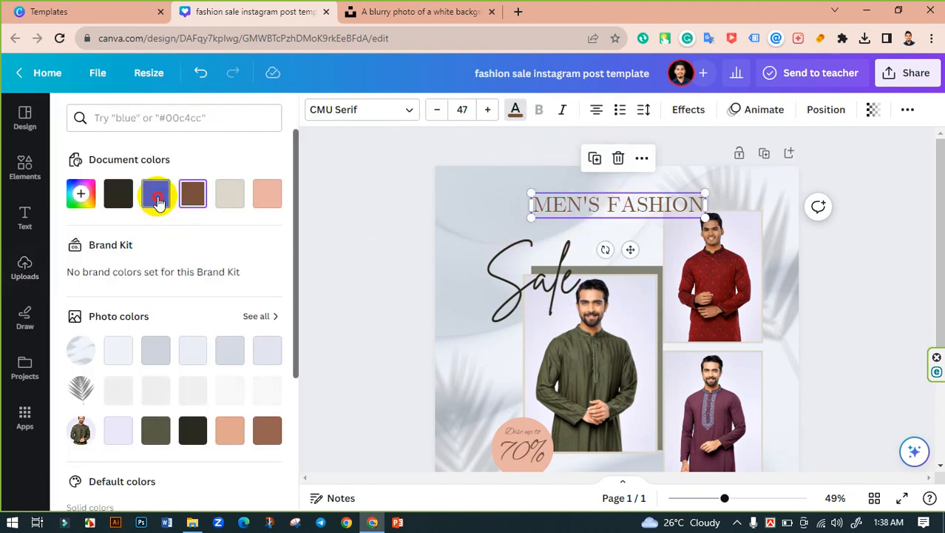
pyautogui.click(373, 192)
# Move the MEN'S FASHION heading down over the "Sale" text and change its font to Bebas Neue Cyrillic.
pyautogui.moveTo(629, 205); pyautogui.dragTo(586, 252)
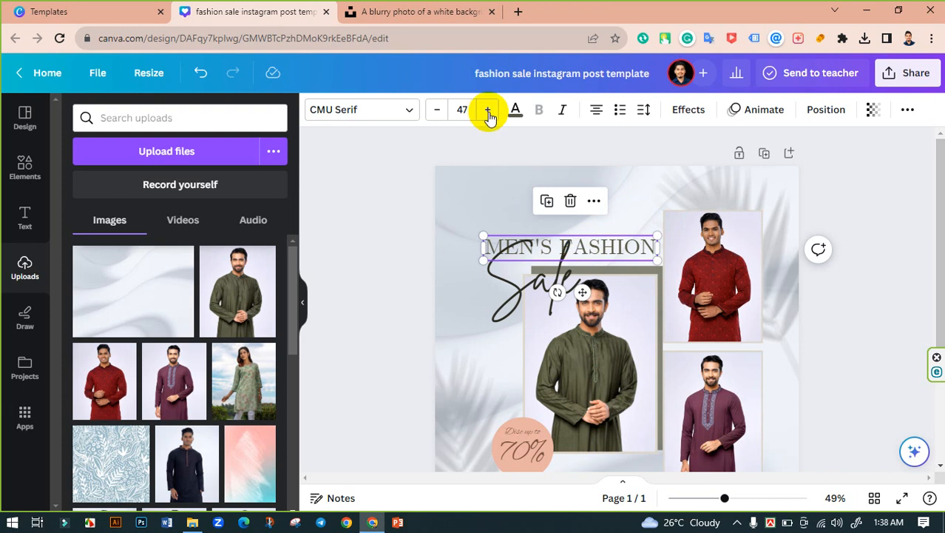
pyautogui.click(397, 114)
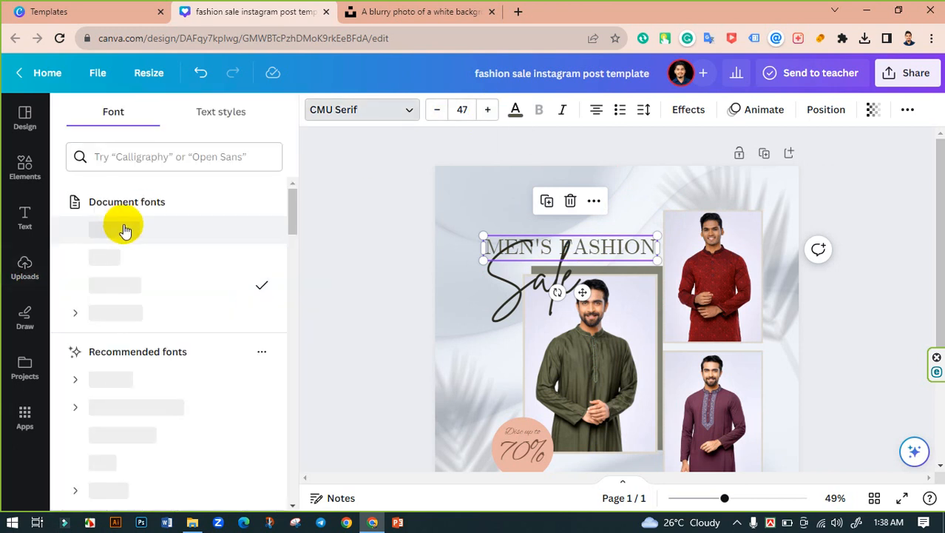
pyautogui.click(142, 168)
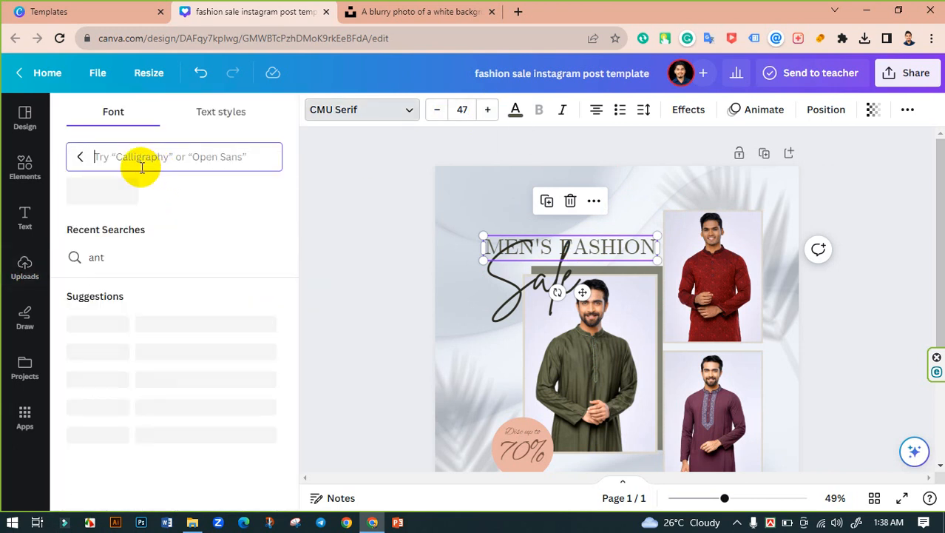
pyautogui.write('be')
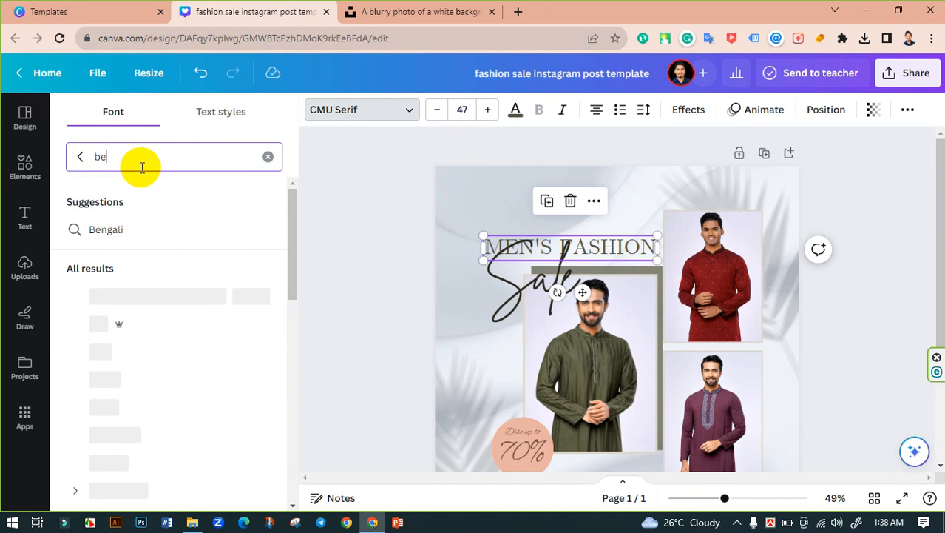
pyautogui.write('b')
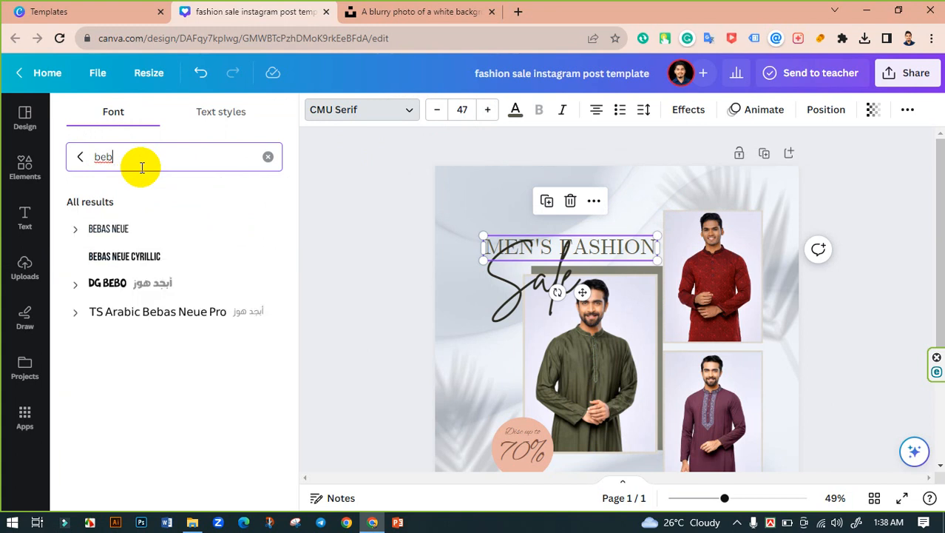
pyautogui.click(123, 256)
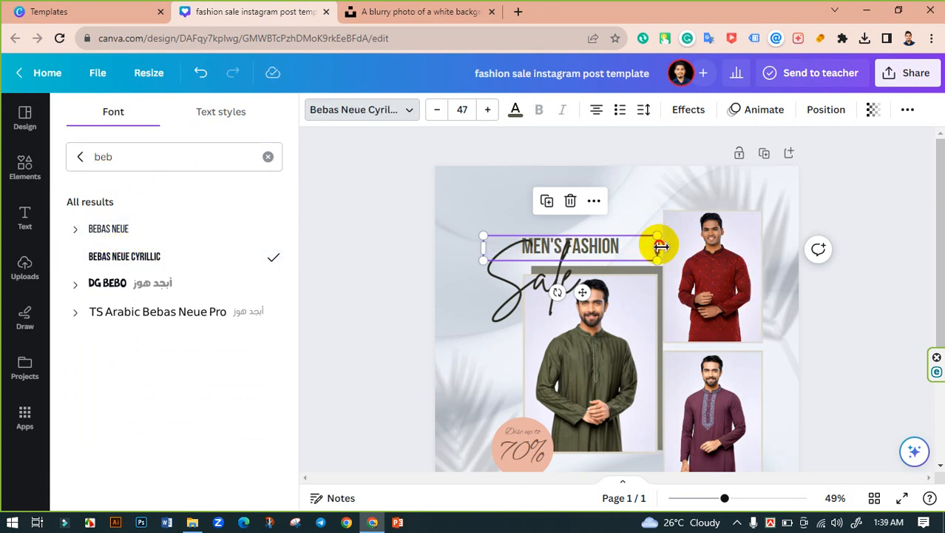
# Enlarge the MEN'S FASHION heading and place it across the top of "Sale", just beside the red-outfit photo.
pyautogui.moveTo(661, 247); pyautogui.dragTo(692, 183)
pyautogui.moveTo(633, 225); pyautogui.dragTo(609, 238)
pyautogui.click(568, 264)
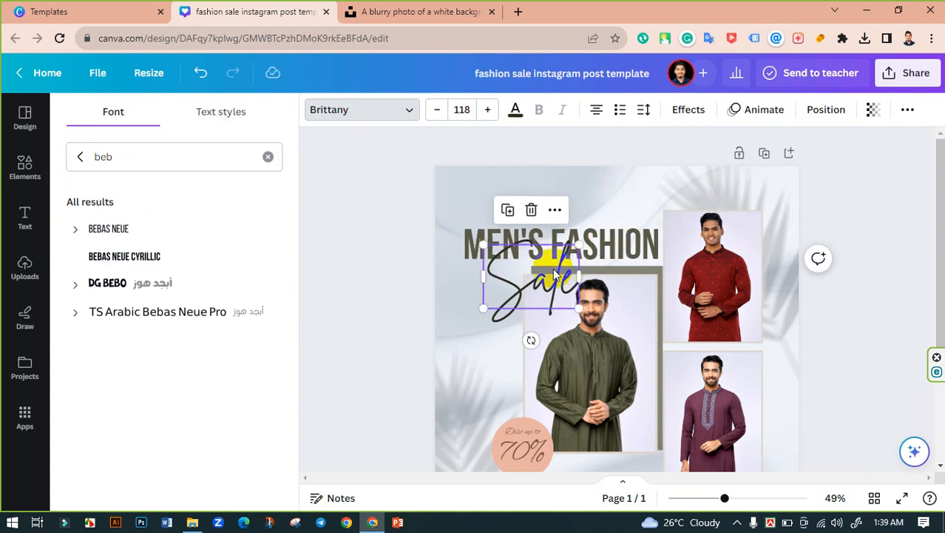
pyautogui.click(379, 244)
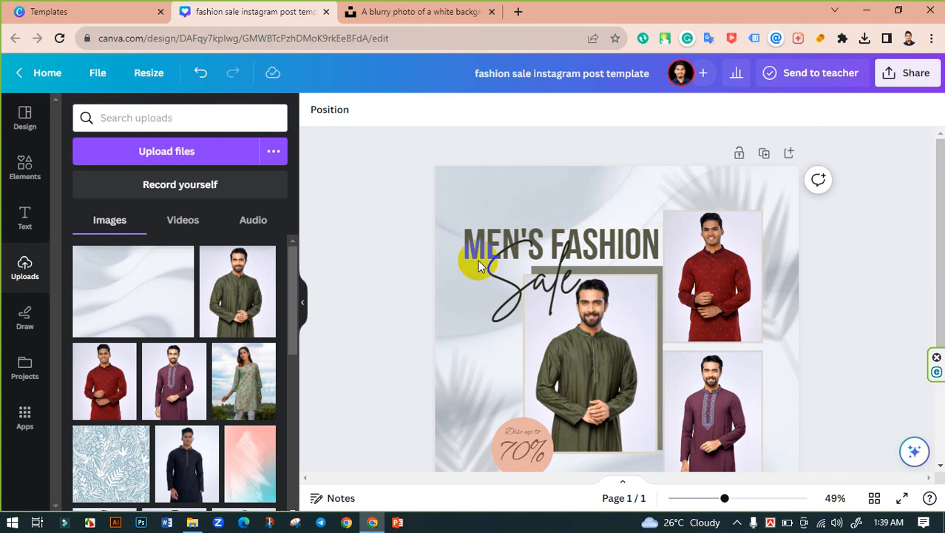
# Apply an Outline effect to the "Sale" text, with its outline colour sampled from the light background of the design.
pyautogui.click(515, 253)
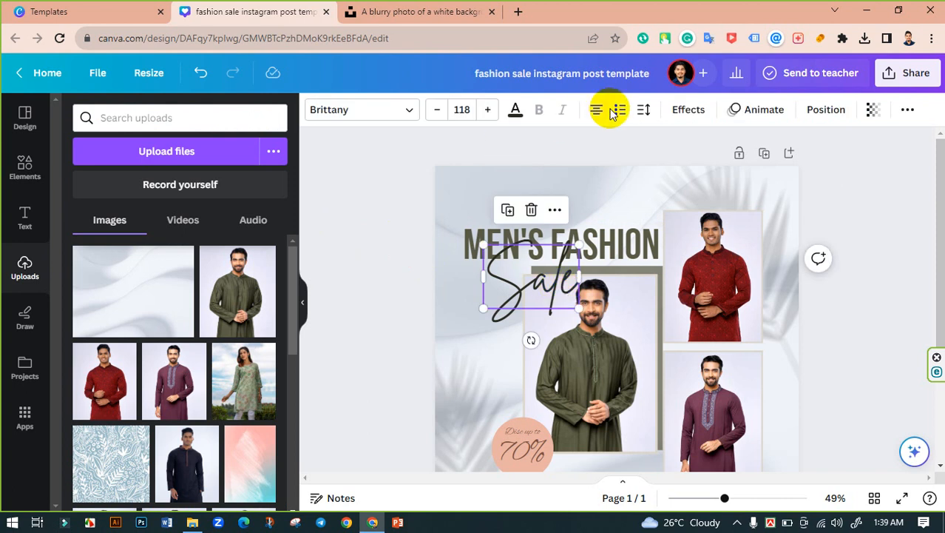
pyautogui.click(687, 109)
pyautogui.click(242, 285)
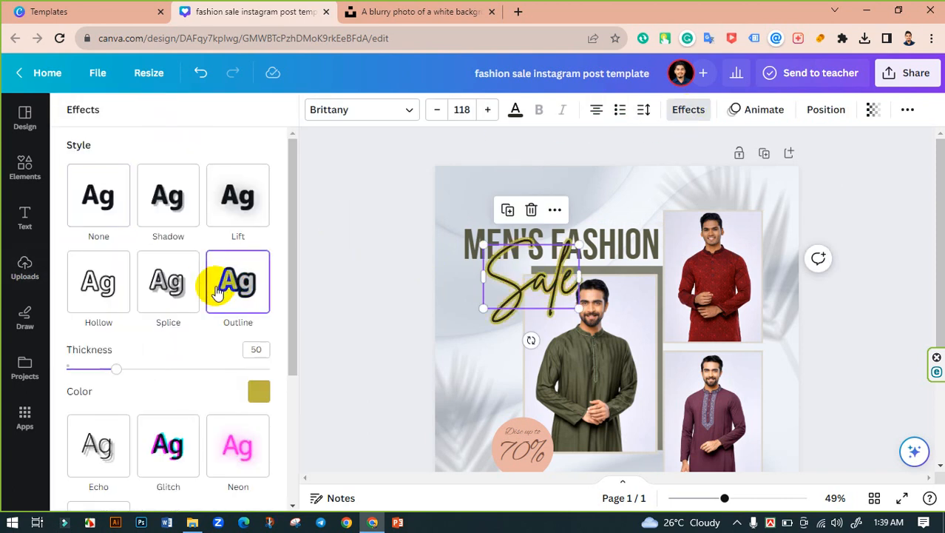
pyautogui.click(258, 400)
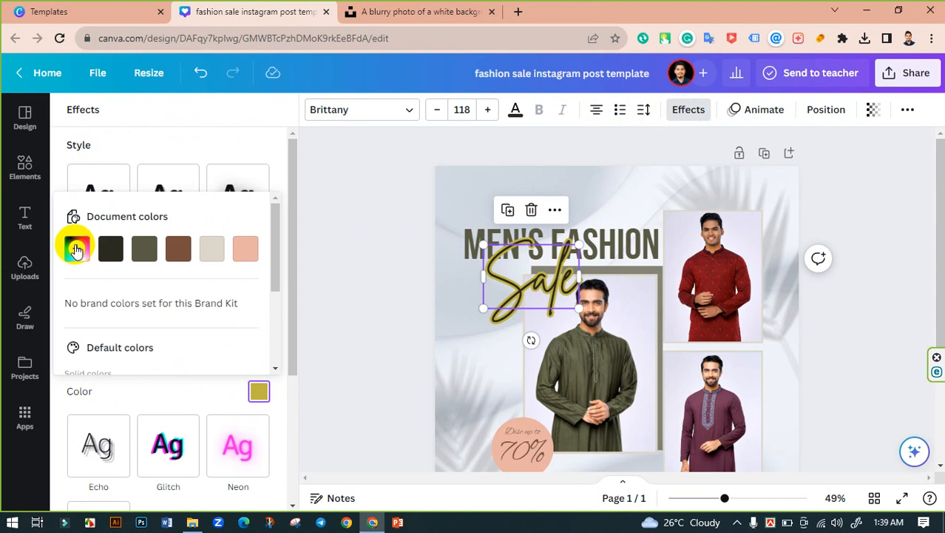
pyautogui.click(77, 248)
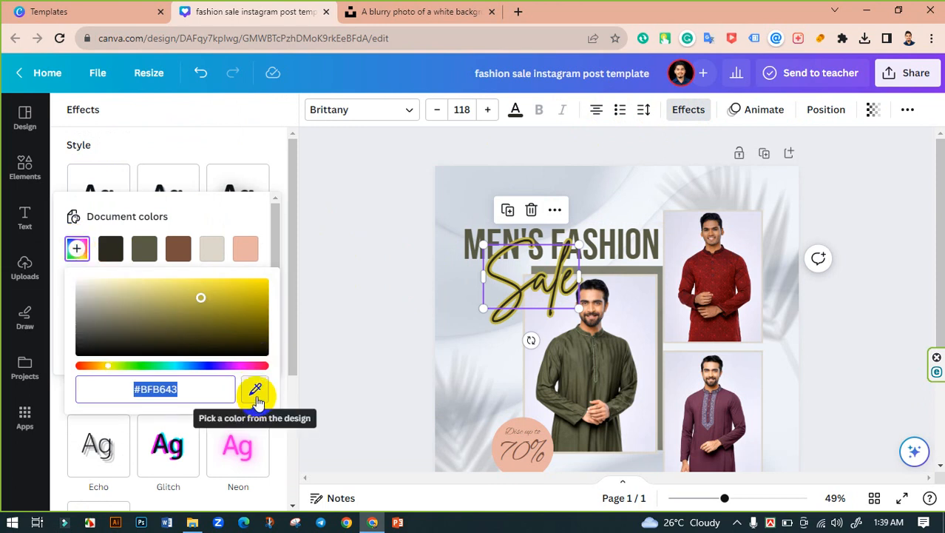
pyautogui.click(255, 388)
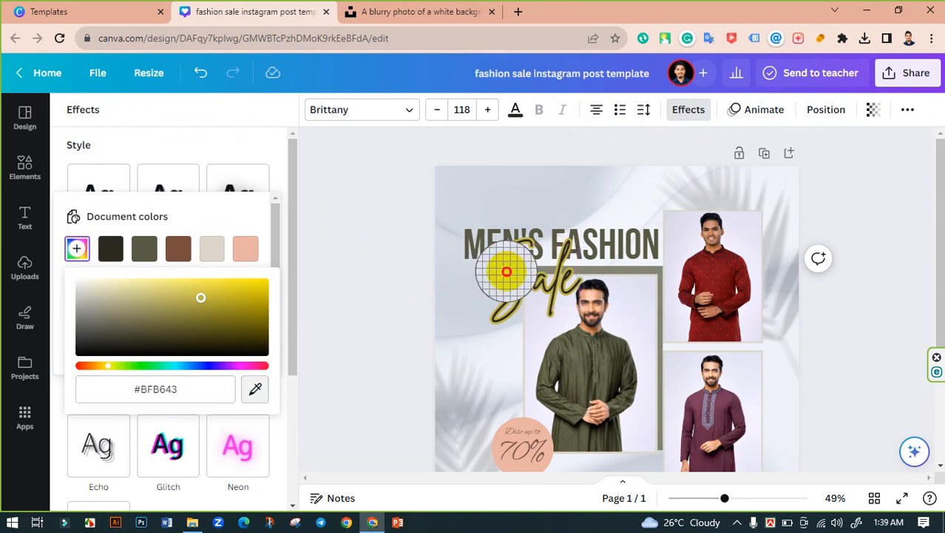
pyautogui.click(506, 270)
pyautogui.click(386, 262)
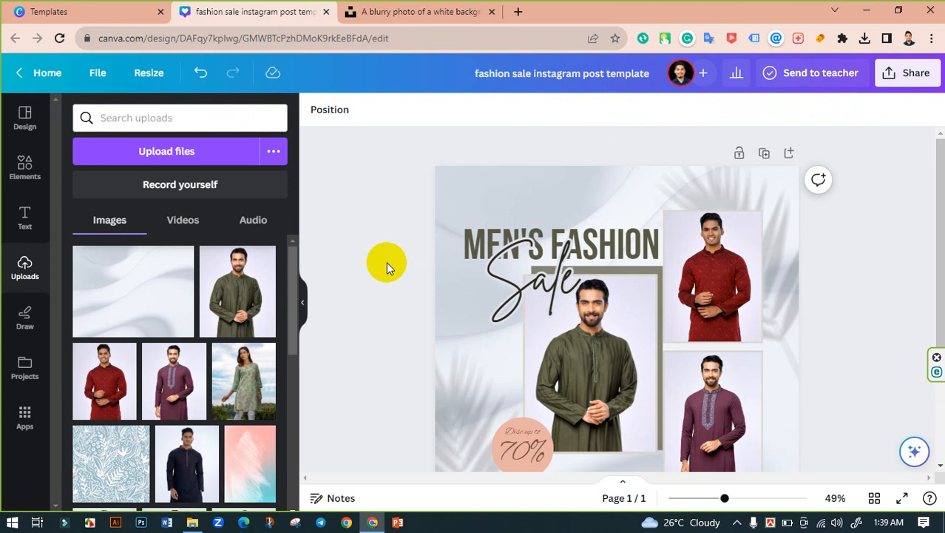
# Recolour the "Sale" text with the dark olive green document colour.
pyautogui.click(538, 276)
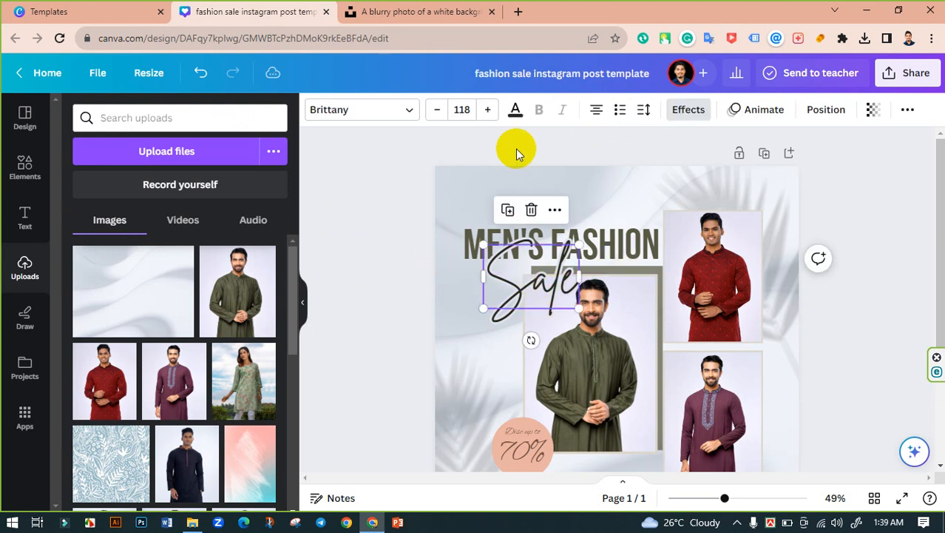
pyautogui.click(515, 109)
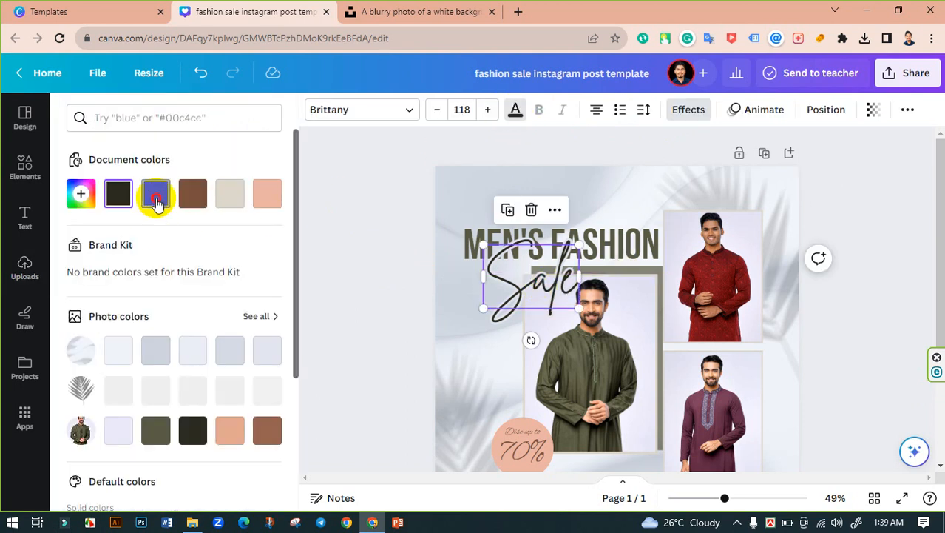
pyautogui.click(156, 203)
pyautogui.click(368, 231)
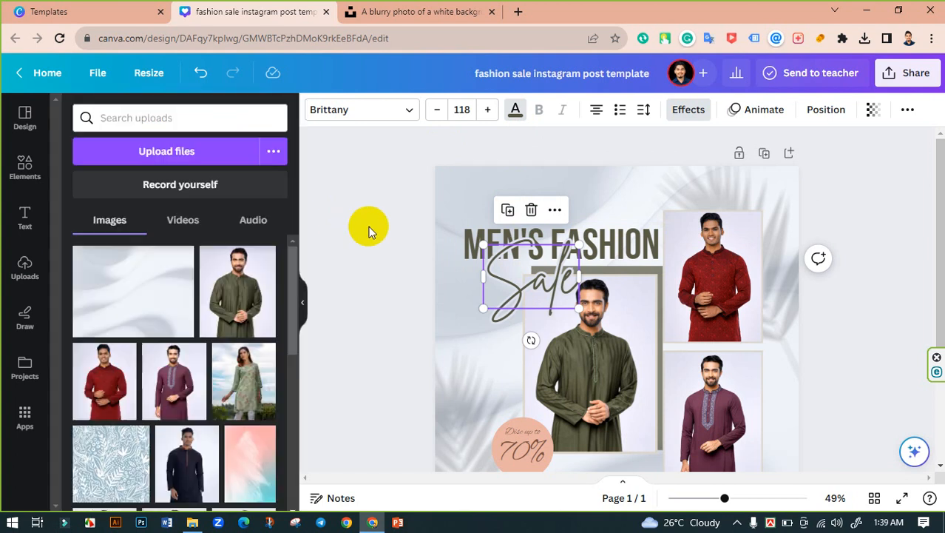
# Try near-black and brown photo colours on the MEN'S FASHION heading, and return it to olive green #595A45.
pyautogui.click(462, 233)
pyautogui.click(514, 110)
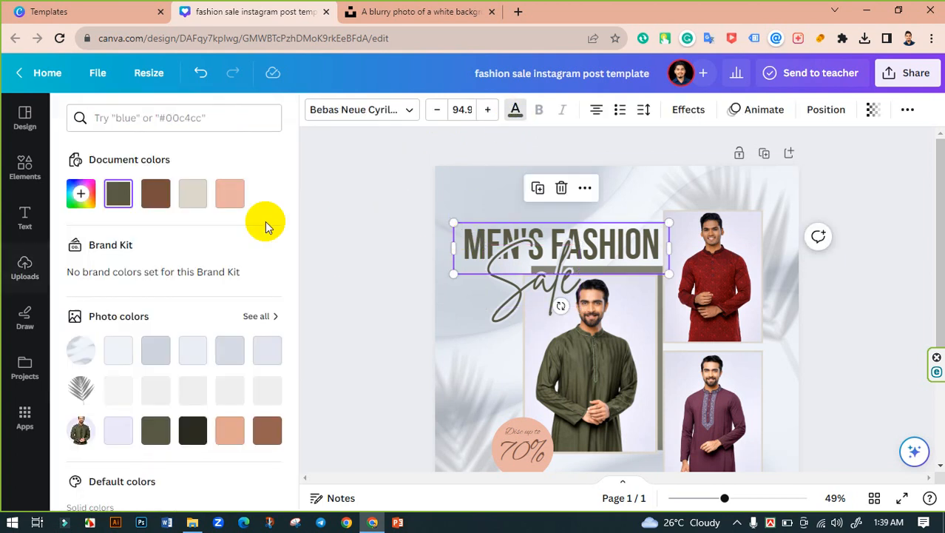
pyautogui.click(192, 431)
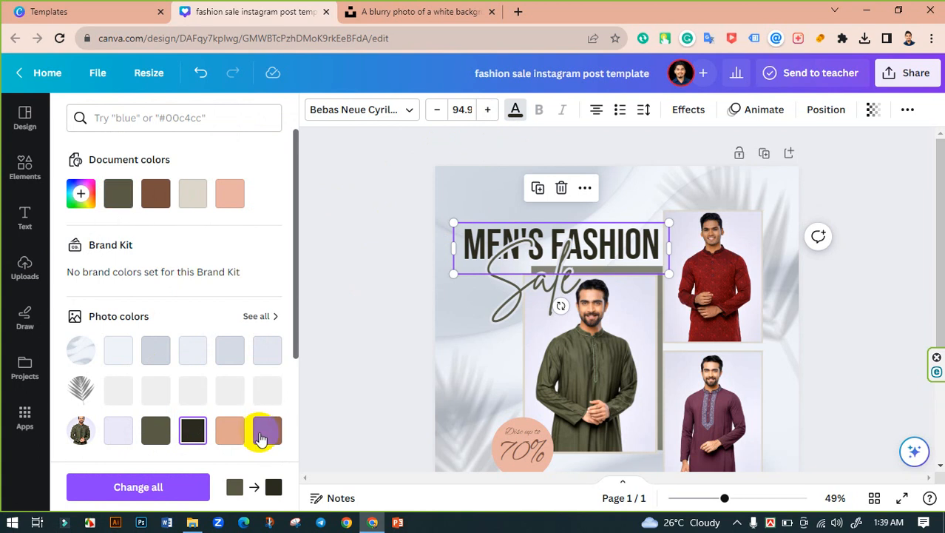
pyautogui.click(122, 193)
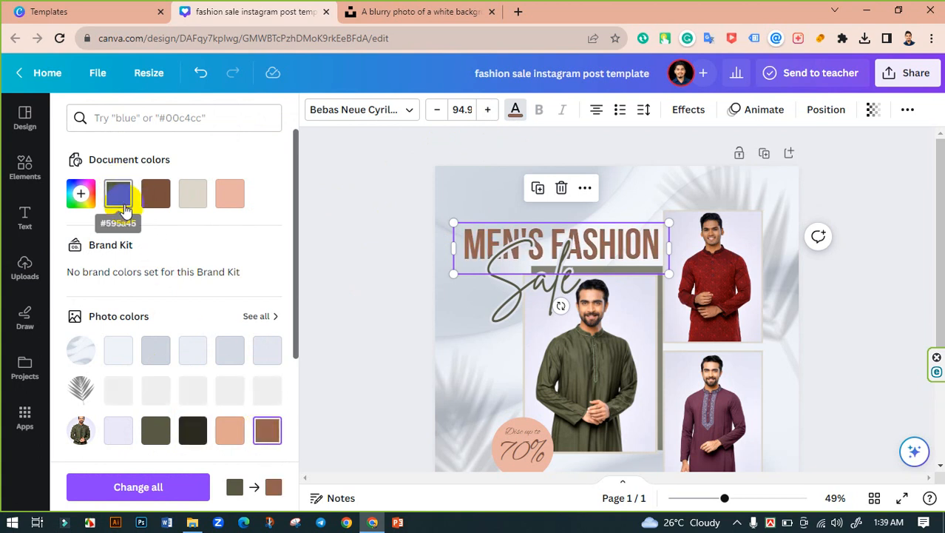
pyautogui.click(325, 212)
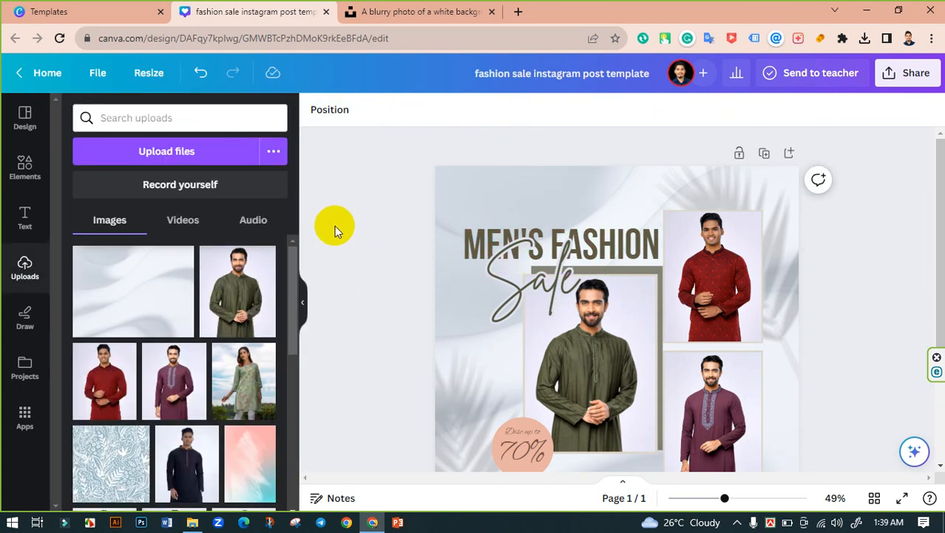
# Recolour the "Sale" text with the brighter olive green #83863E.
pyautogui.scroll(-2, 335, 226)
pyautogui.click(512, 177)
pyautogui.scroll(2, 501, 126)
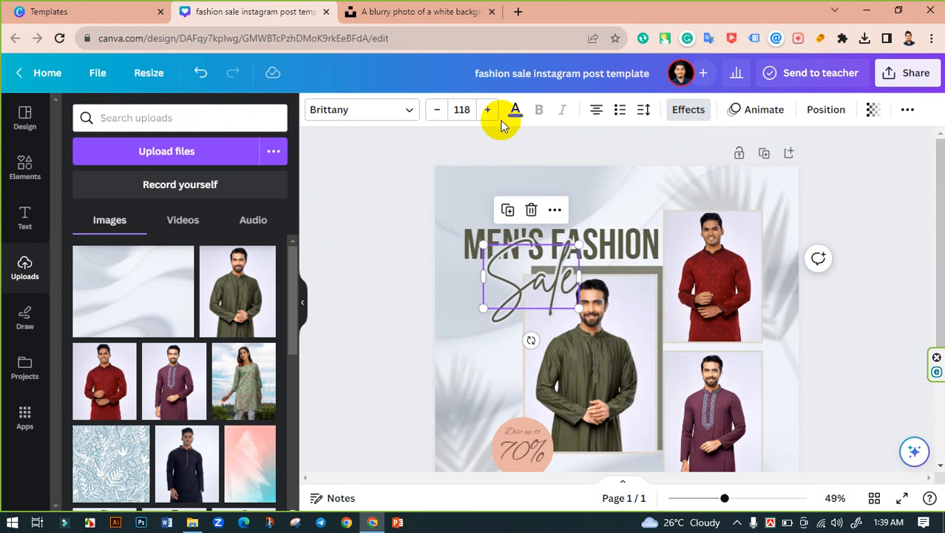
pyautogui.click(516, 112)
pyautogui.click(193, 430)
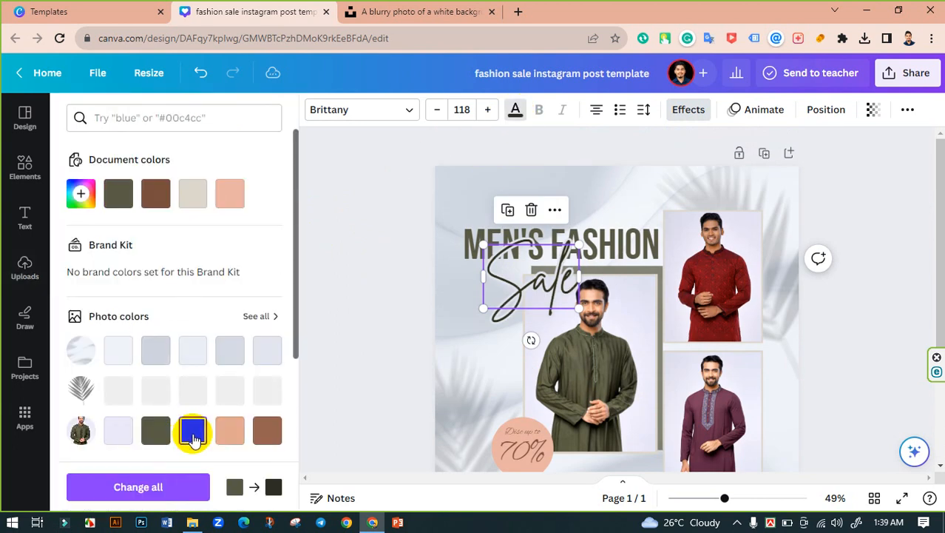
pyautogui.click(119, 193)
pyautogui.click(118, 193)
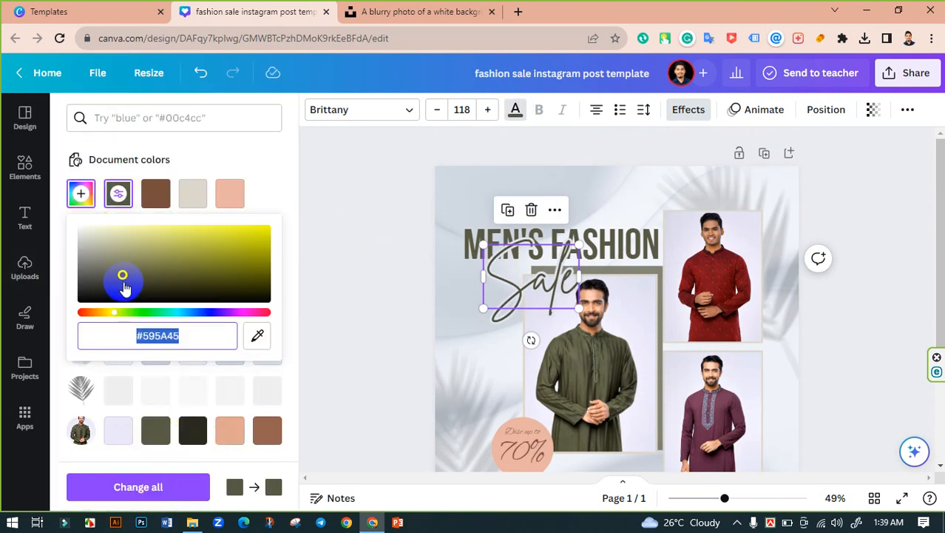
pyautogui.moveTo(123, 275); pyautogui.dragTo(182, 261)
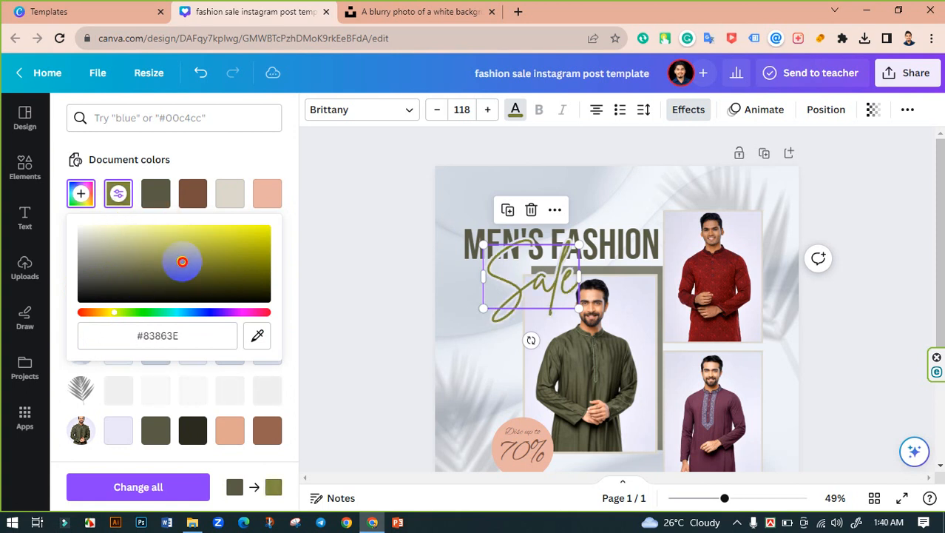
pyautogui.click(408, 267)
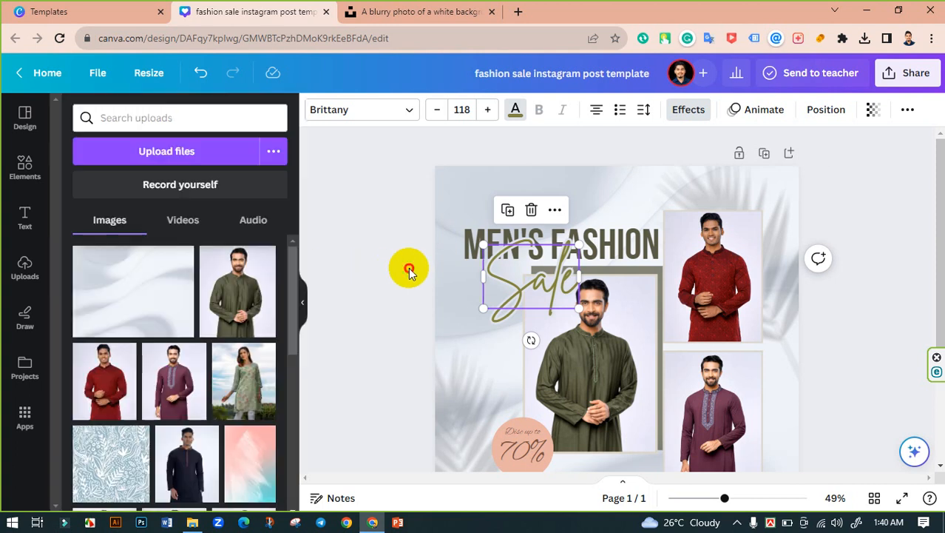
# Fill the circular discount badge with the dark olive green document colour.
pyautogui.scroll(-3, 409, 267)
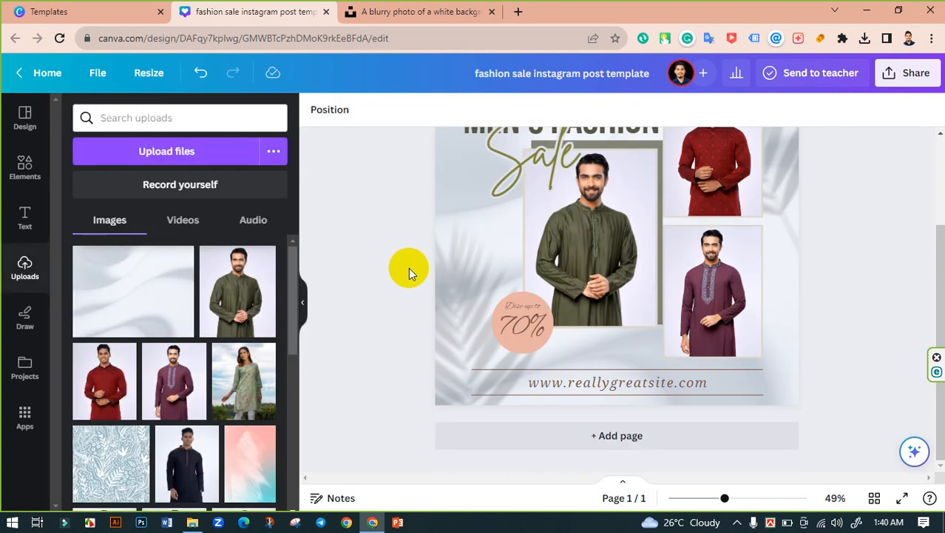
pyautogui.scroll(1, 408, 267)
pyautogui.scroll(-1, 409, 267)
pyautogui.click(517, 295)
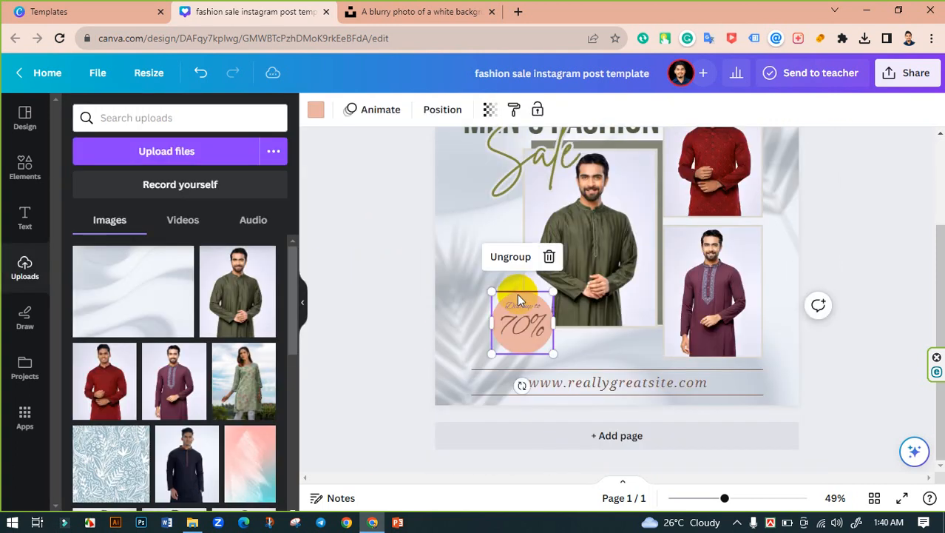
pyautogui.click(312, 110)
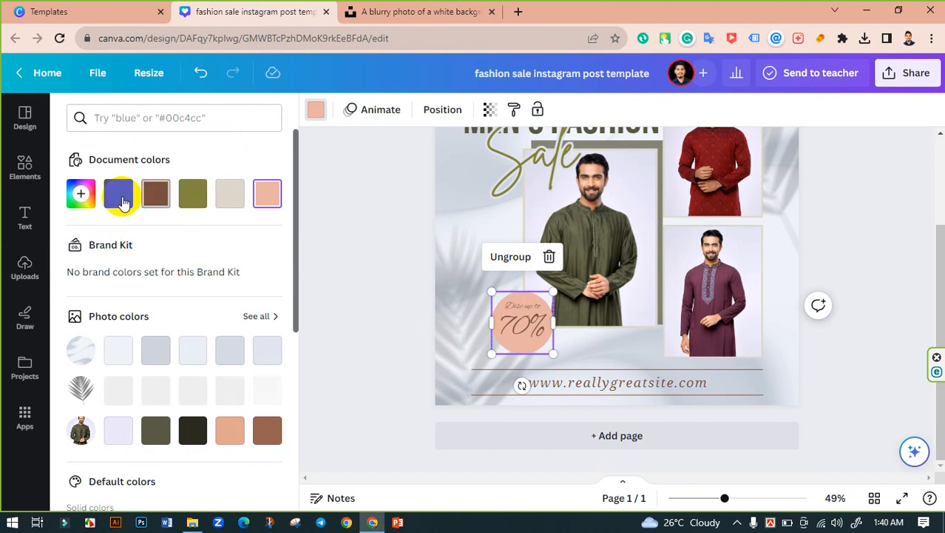
pyautogui.click(124, 196)
pyautogui.click(372, 232)
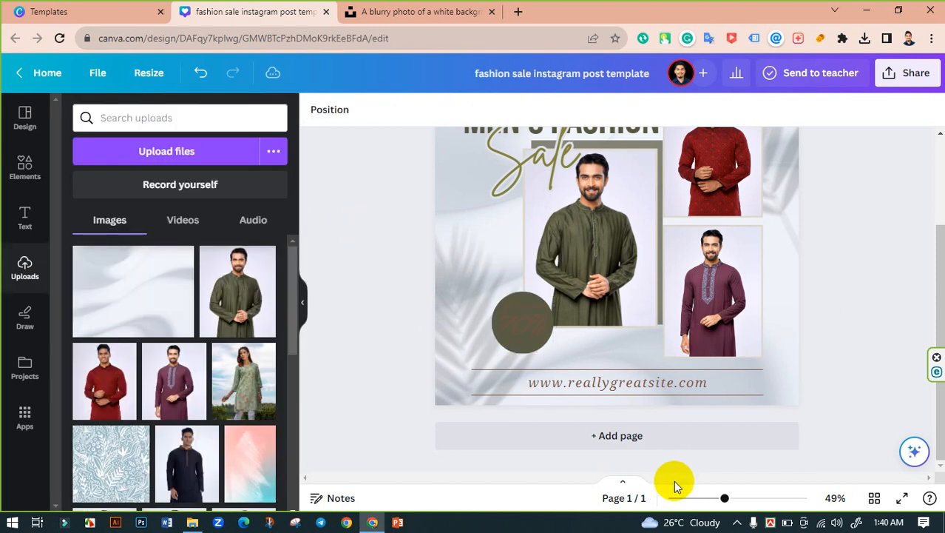
# Recolour the badge's "70%" and "Disc up to" texts with the off-white photo colour of the background.
pyautogui.moveTo(721, 501); pyautogui.dragTo(748, 498)
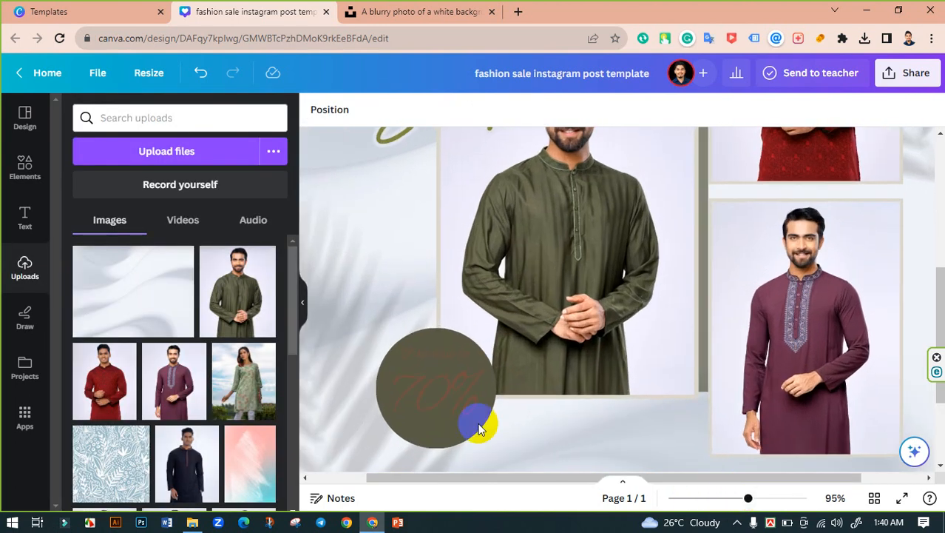
pyautogui.click(436, 399)
pyautogui.click(440, 395)
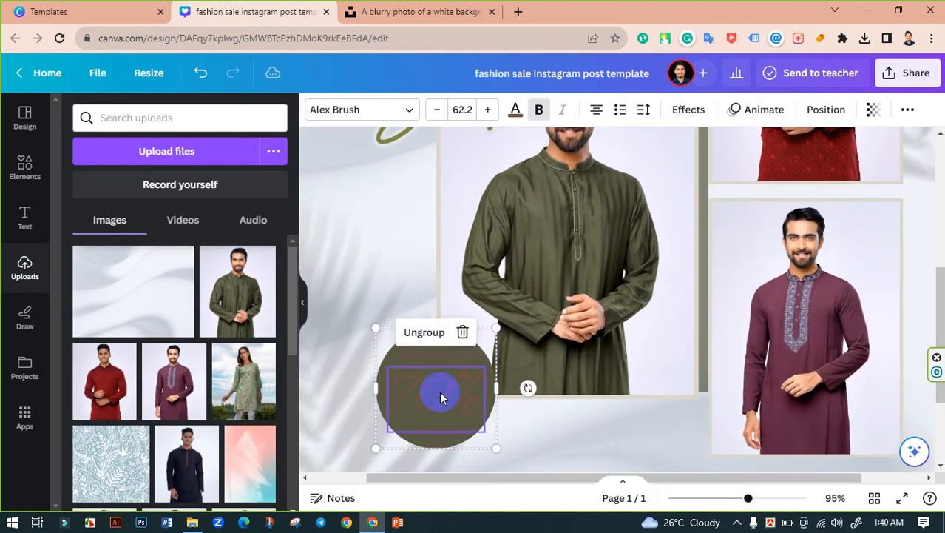
pyautogui.click(514, 112)
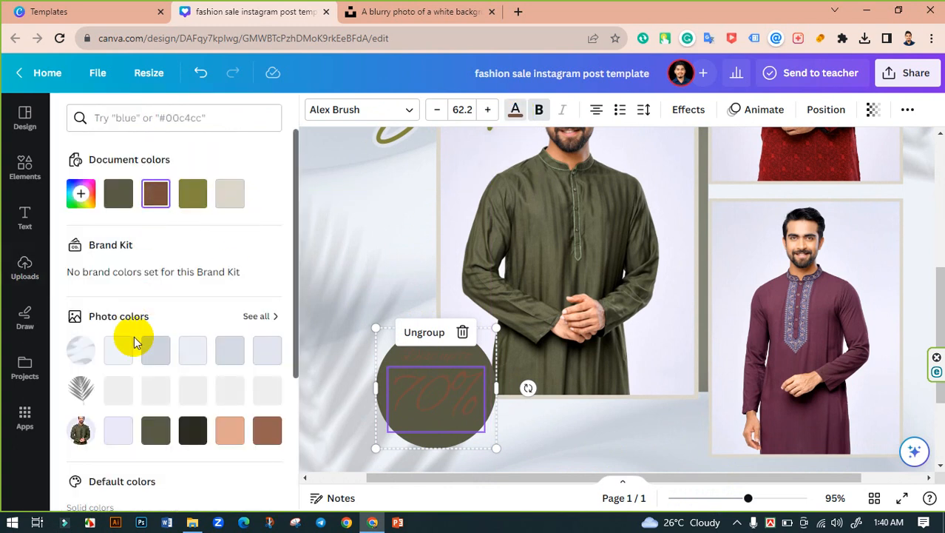
pyautogui.click(119, 352)
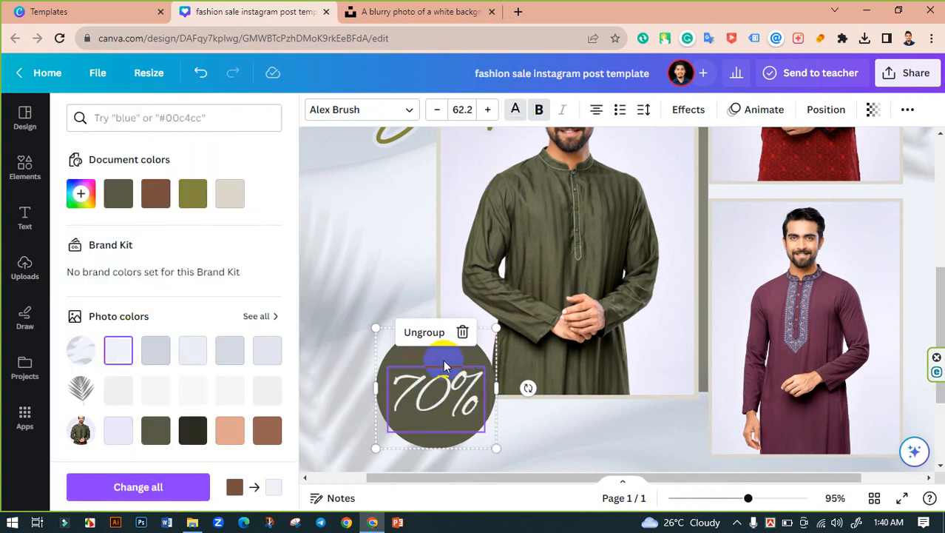
pyautogui.click(443, 360)
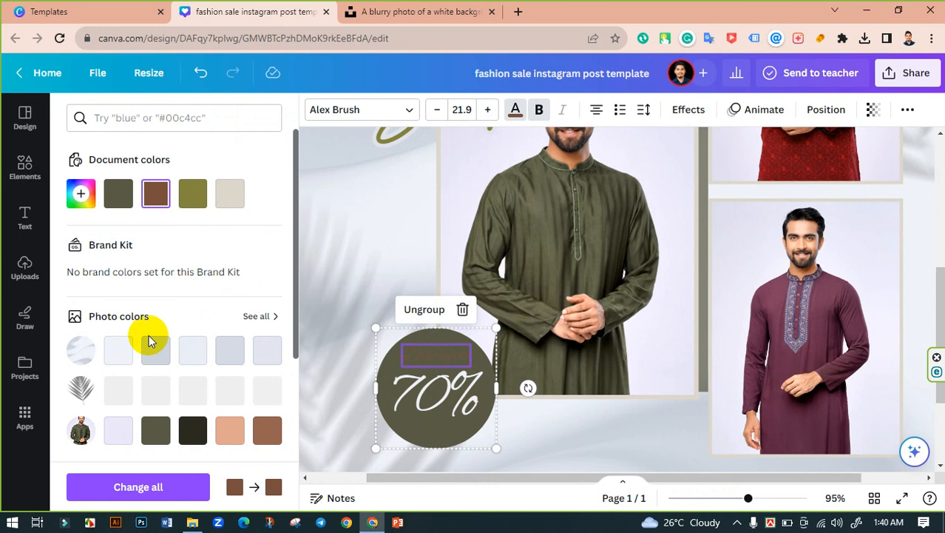
pyautogui.click(118, 350)
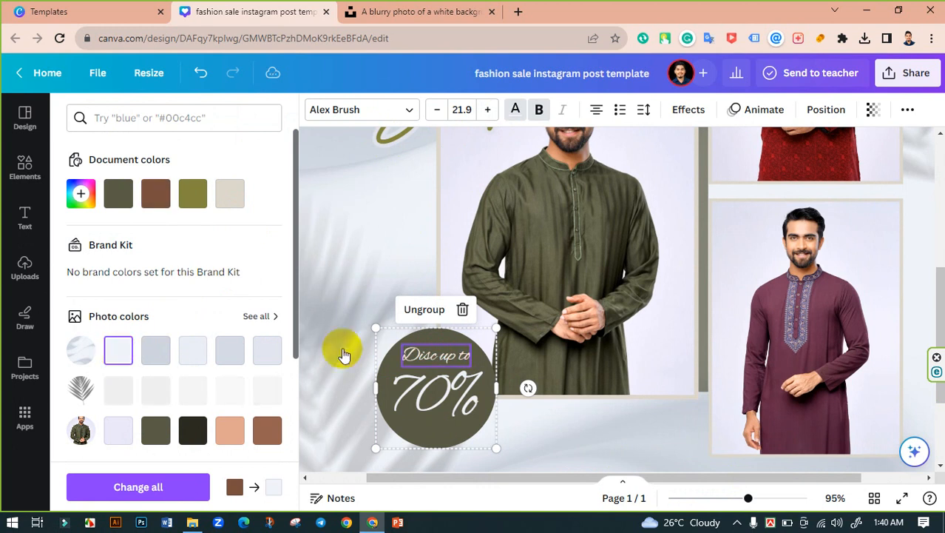
# Change the discount in the badge to 30%.
pyautogui.click(441, 340)
pyautogui.scroll(-2, 587, 397)
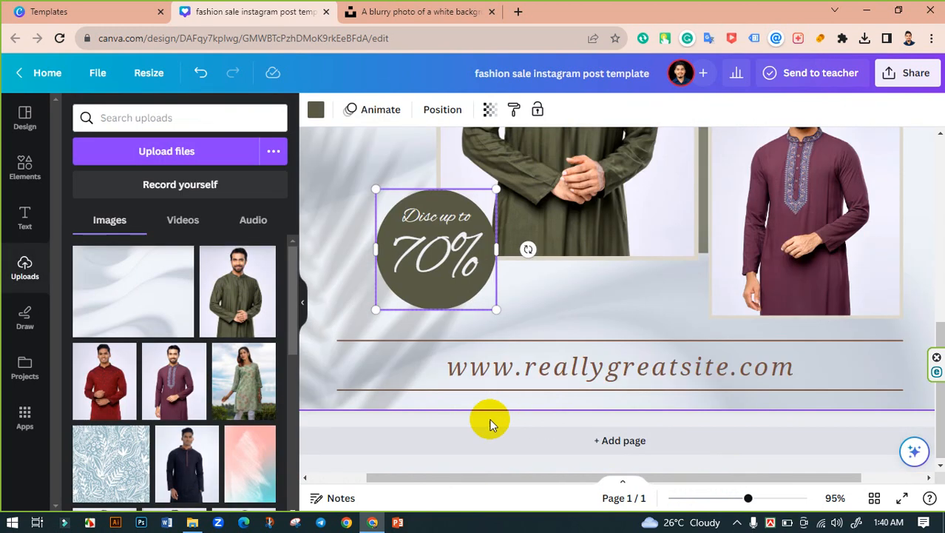
pyautogui.click(446, 266)
pyautogui.click(430, 249)
pyautogui.moveTo(441, 248); pyautogui.dragTo(383, 250)
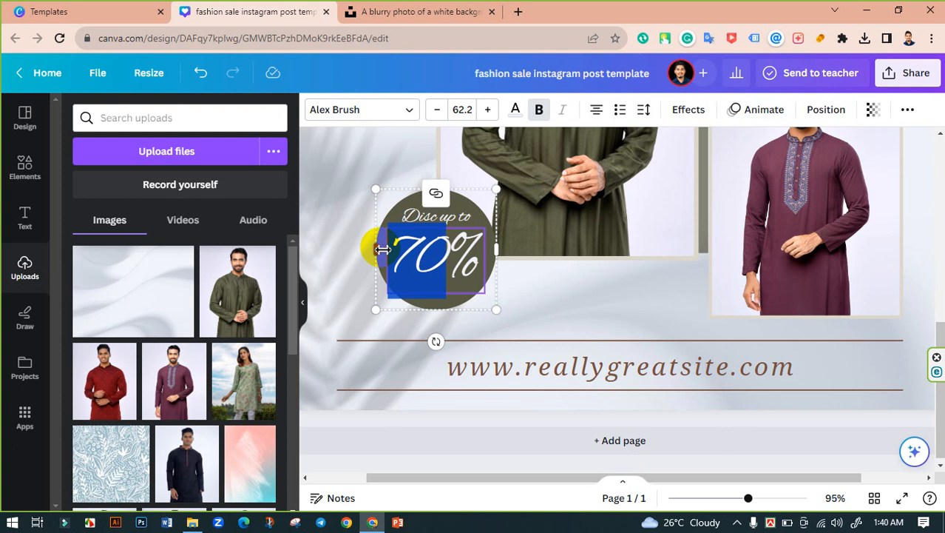
pyautogui.press('BackSpace')
pyautogui.write('er')
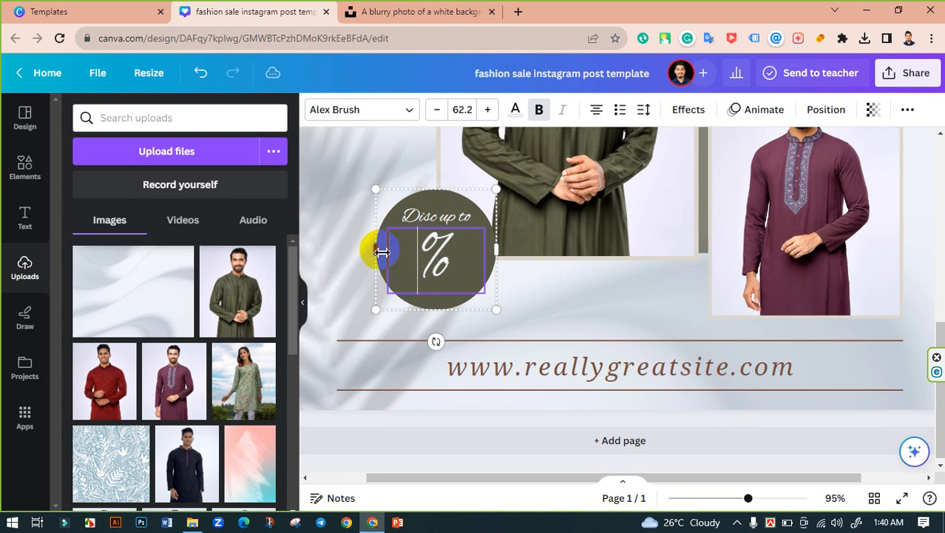
pyautogui.press('BackSpace')
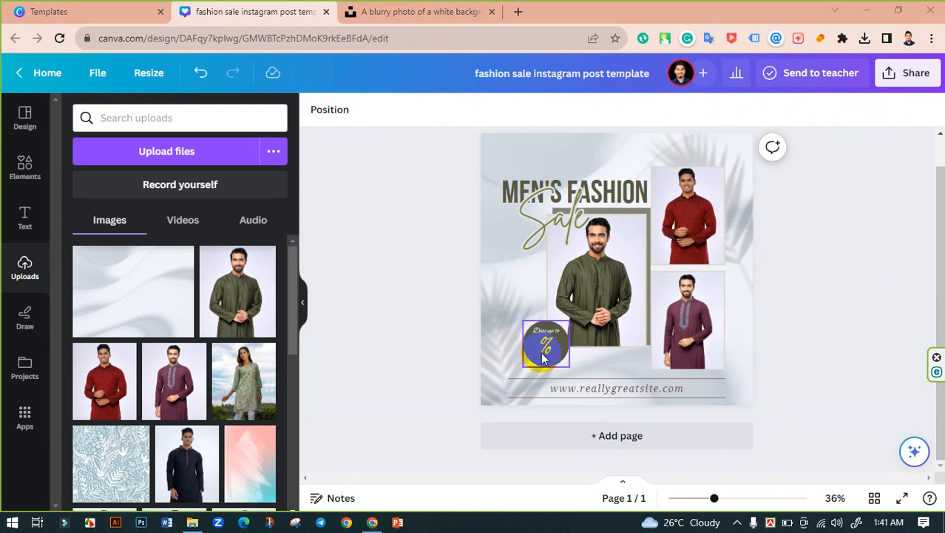
pyautogui.doubleClick(544, 348)
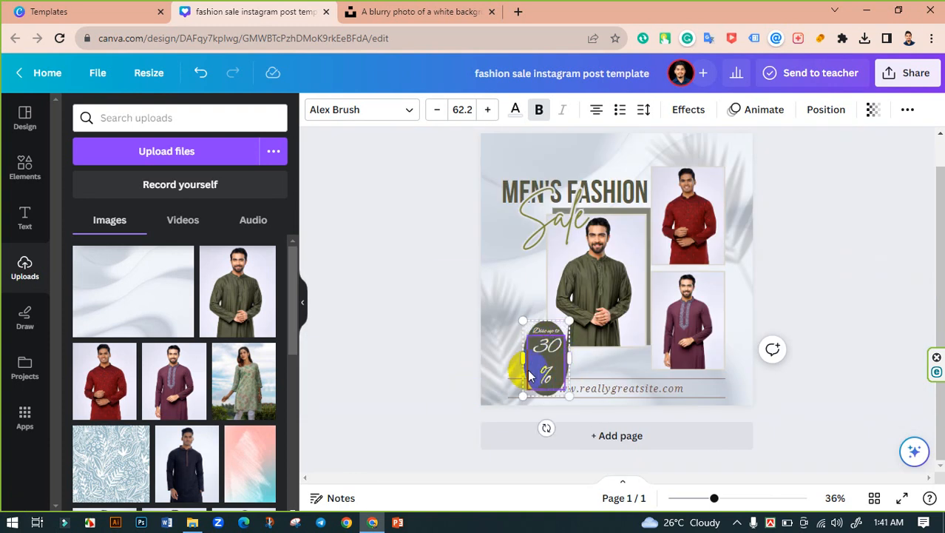
# Widen the discount text in the badge so that "30%" fits on one line below "Disc up to".
pyautogui.moveTo(565, 377); pyautogui.dragTo(576, 352)
pyautogui.moveTo(715, 498); pyautogui.dragTo(730, 498)
pyautogui.click(350, 333)
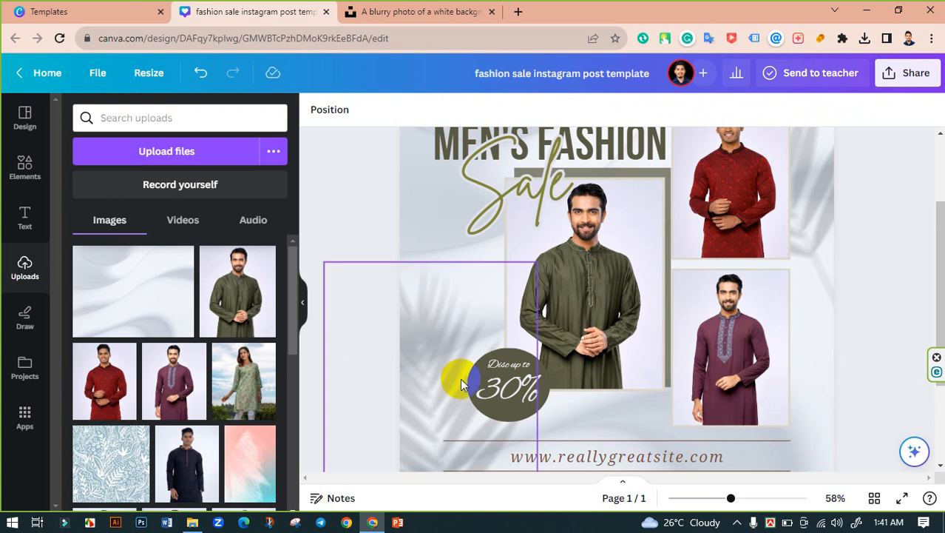
pyautogui.click(496, 381)
pyautogui.click(510, 386)
pyautogui.moveTo(554, 386)
pyautogui.mouseDown()
pyautogui.moveTo(543, 384)
pyautogui.moveTo(554, 375)
pyautogui.mouseUp()
pyautogui.click(383, 350)
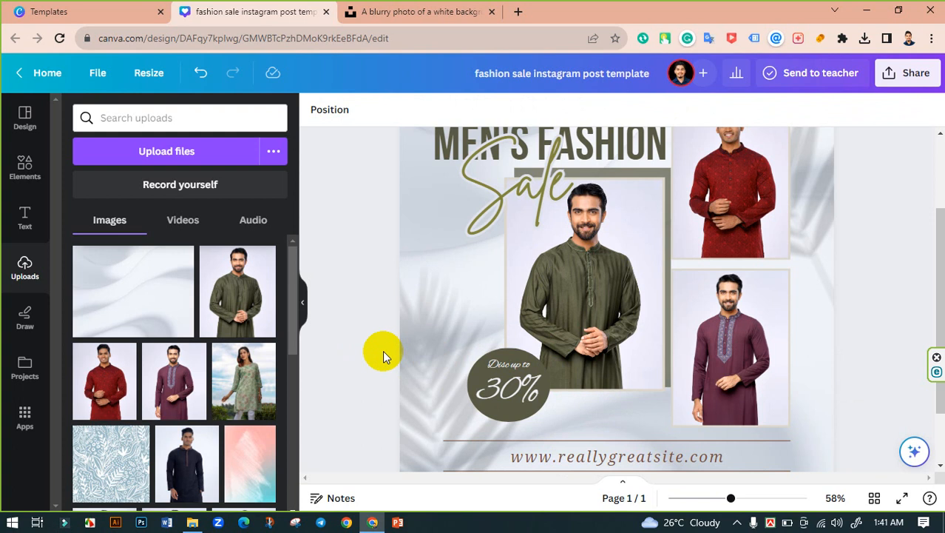
# Move the circular discount badge outward so its outer edge lines up with the start of the lines around the website address.
pyautogui.scroll(-2, 361, 366)
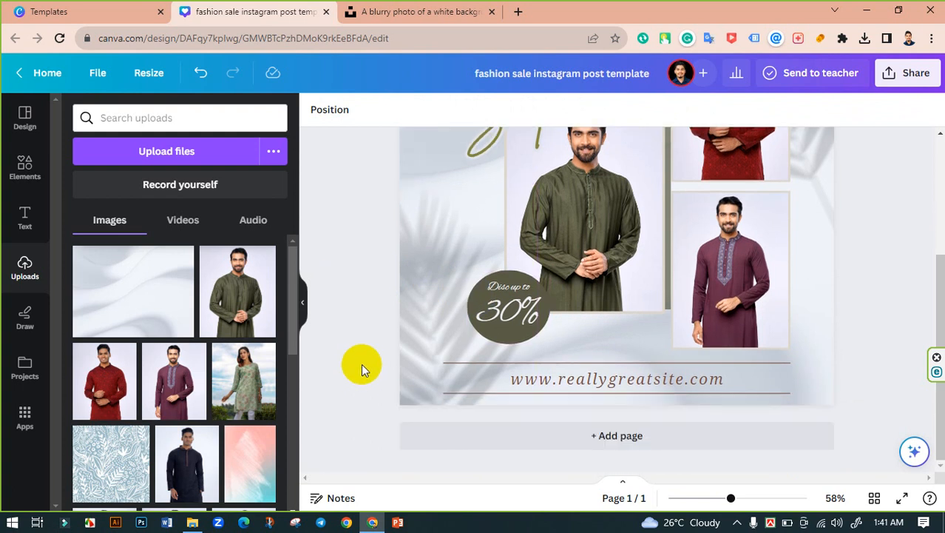
pyautogui.click(503, 328)
pyautogui.moveTo(525, 311); pyautogui.dragTo(501, 309)
pyautogui.click(365, 307)
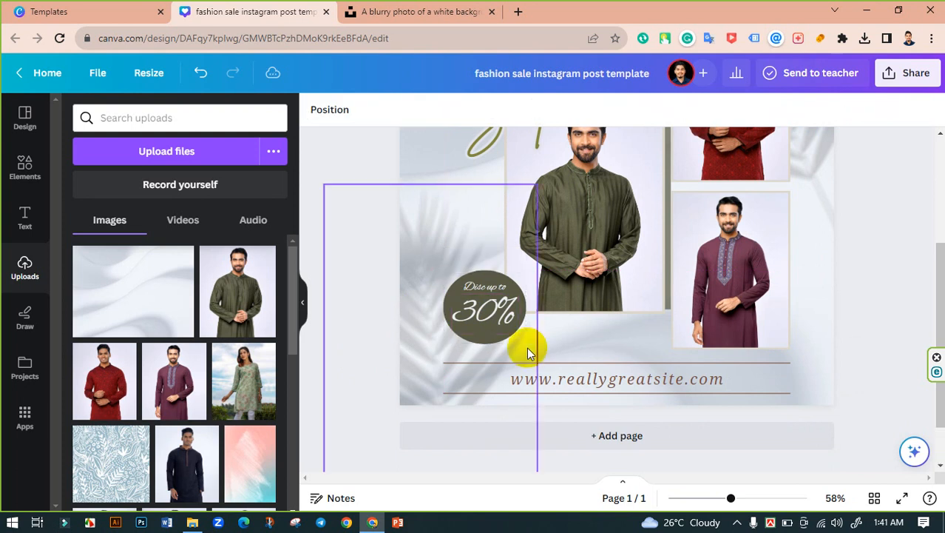
# Recolour the line above the website address with the olive green document colour #83863e.
pyautogui.click(579, 363)
pyautogui.click(350, 111)
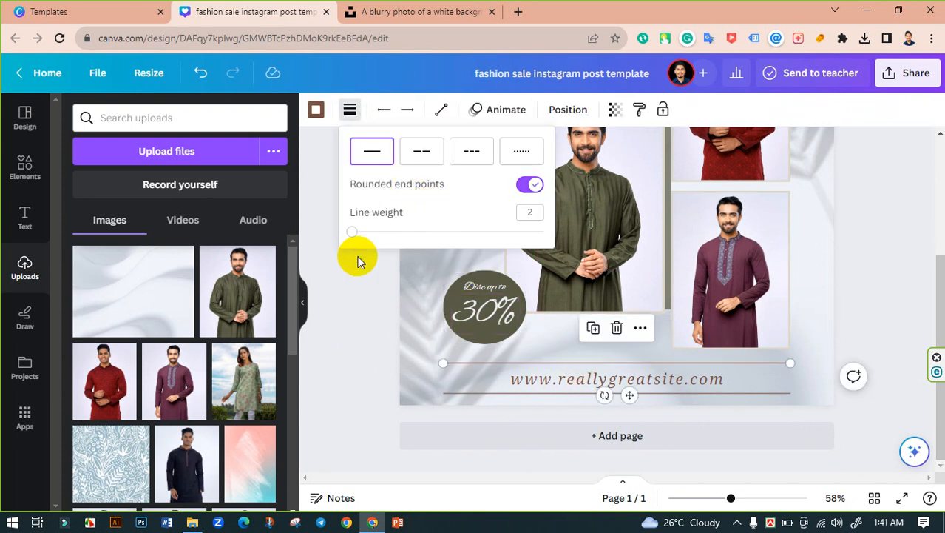
pyautogui.click(316, 113)
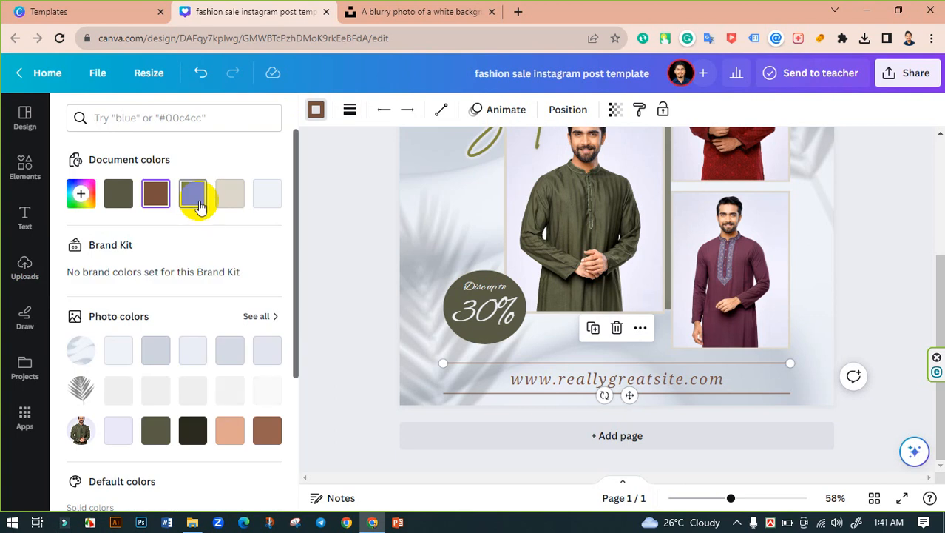
pyautogui.click(111, 196)
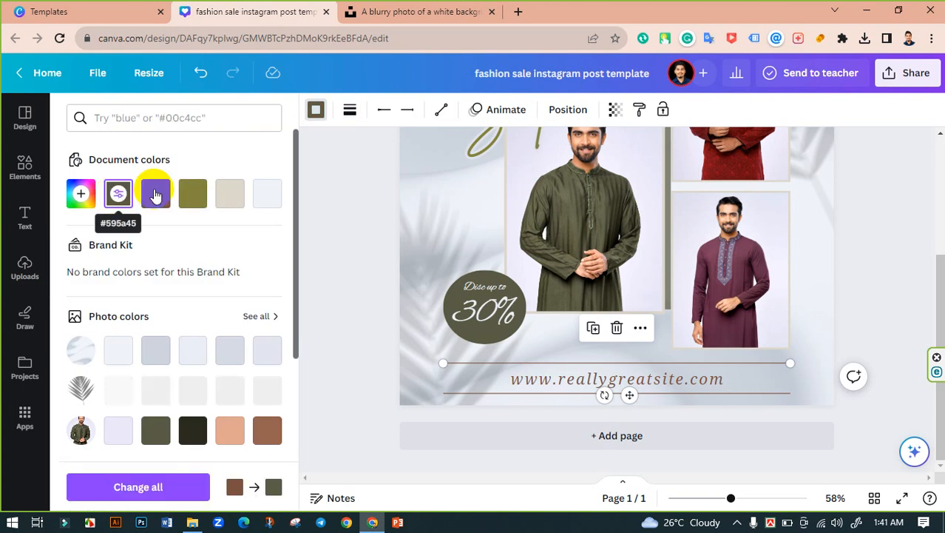
pyautogui.click(193, 193)
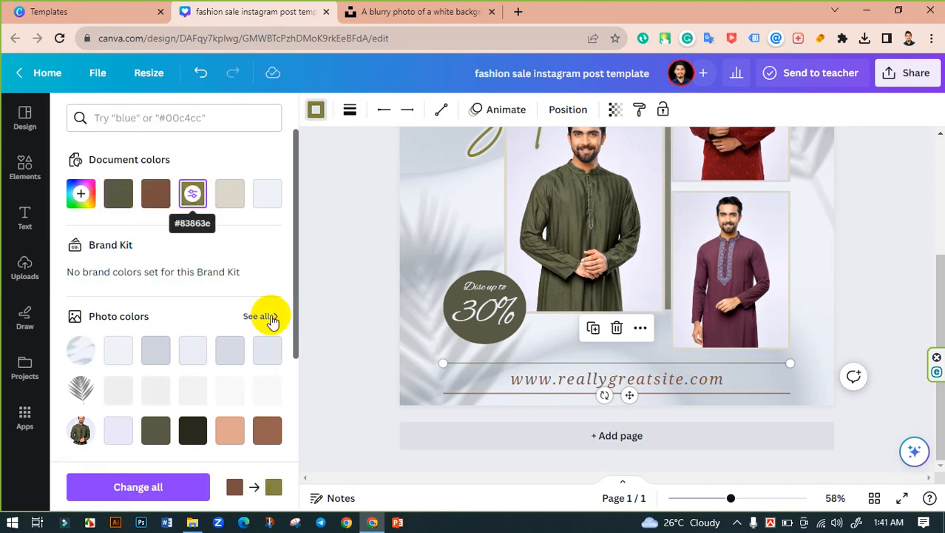
pyautogui.click(330, 394)
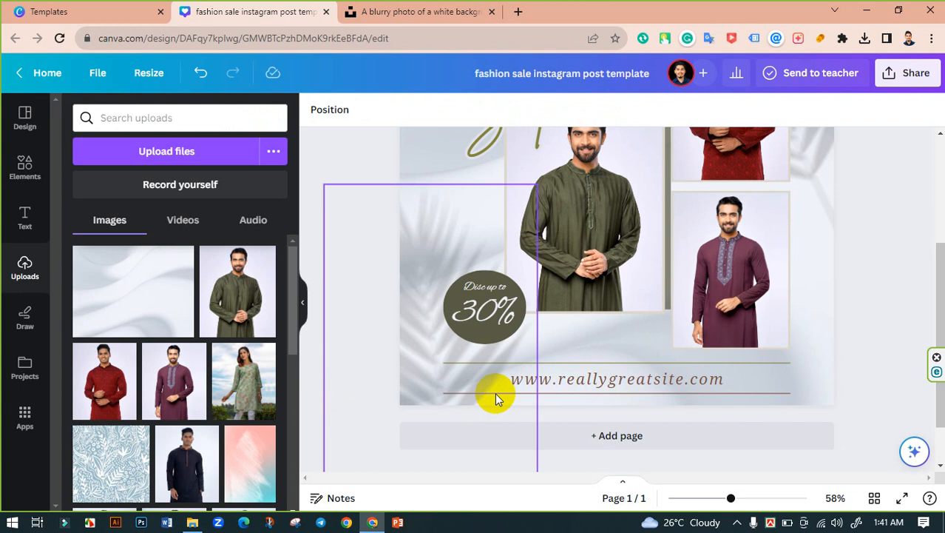
# Recolour the line below the website address with the same olive green, #83863e.
pyautogui.click(606, 392)
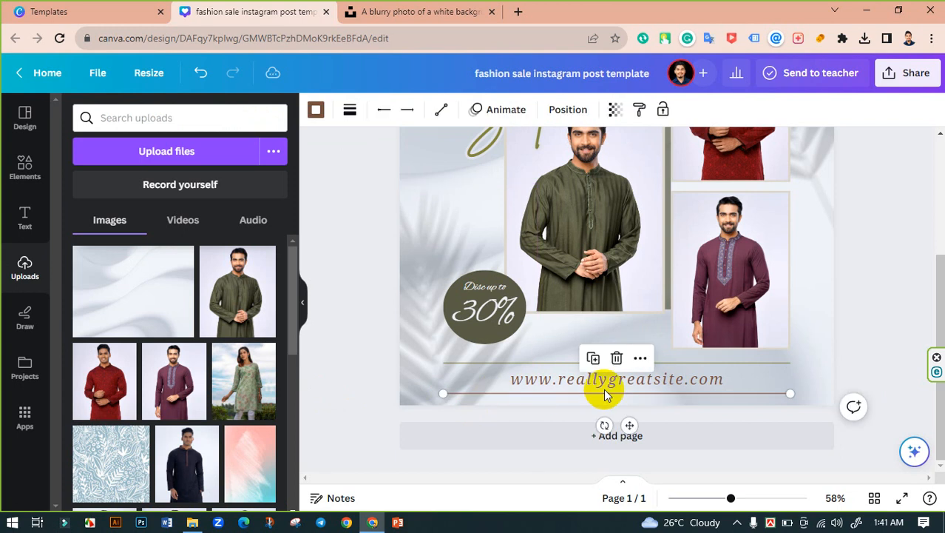
pyautogui.click(317, 111)
pyautogui.click(193, 193)
pyautogui.click(327, 270)
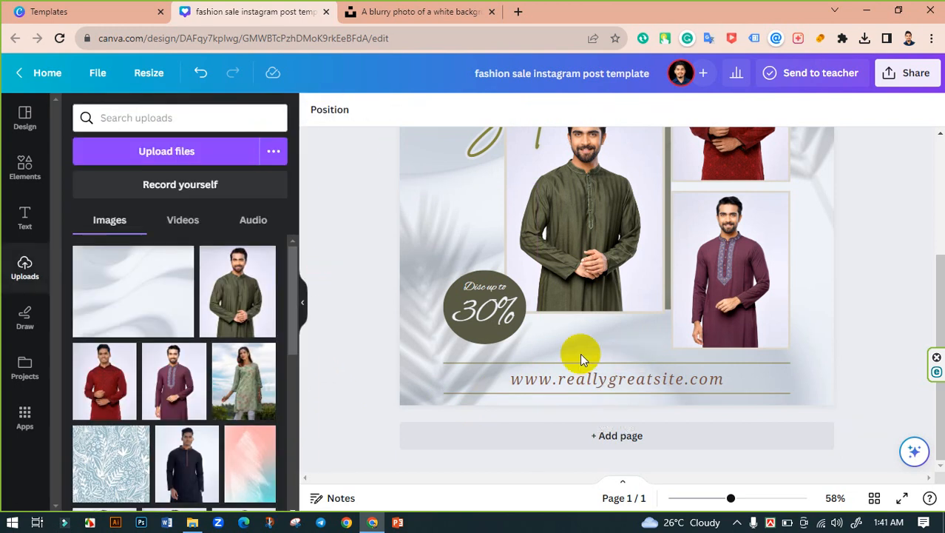
# Find a monospaced font for the website address and set it to Monoist.
pyautogui.doubleClick(609, 379)
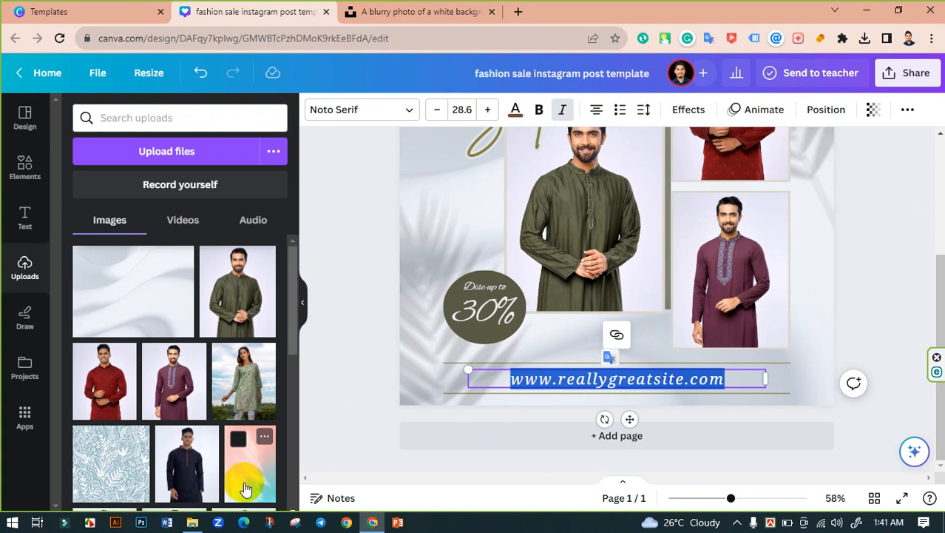
pyautogui.click(387, 122)
pyautogui.write('beb')
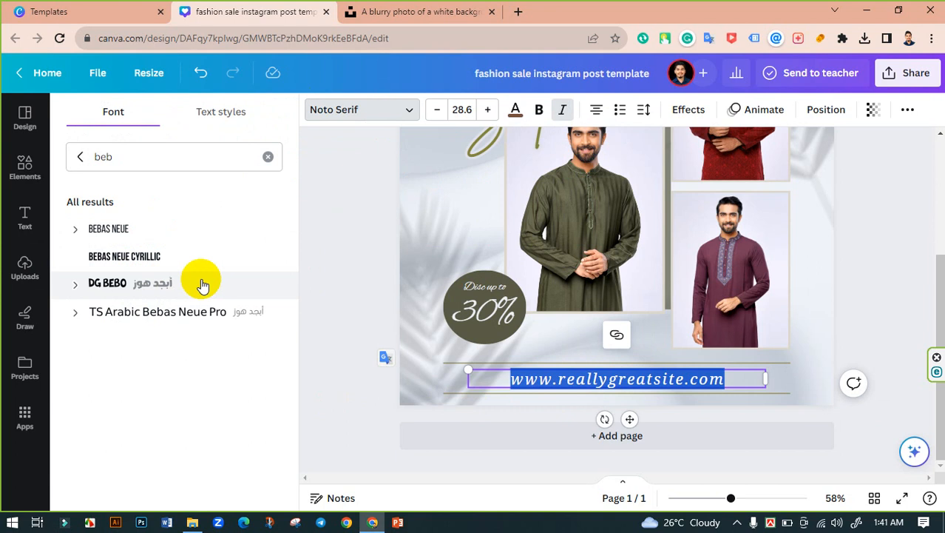
pyautogui.doubleClick(124, 163)
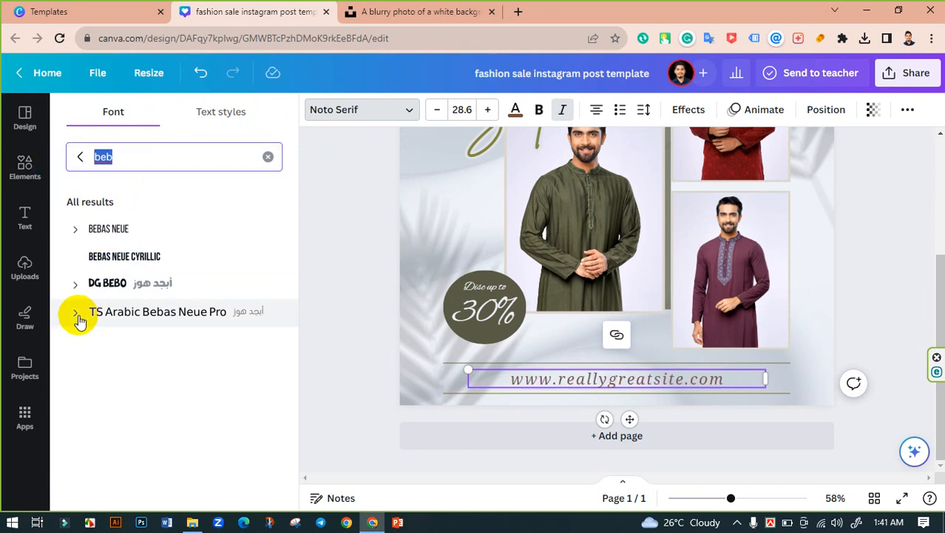
pyautogui.write('mon')
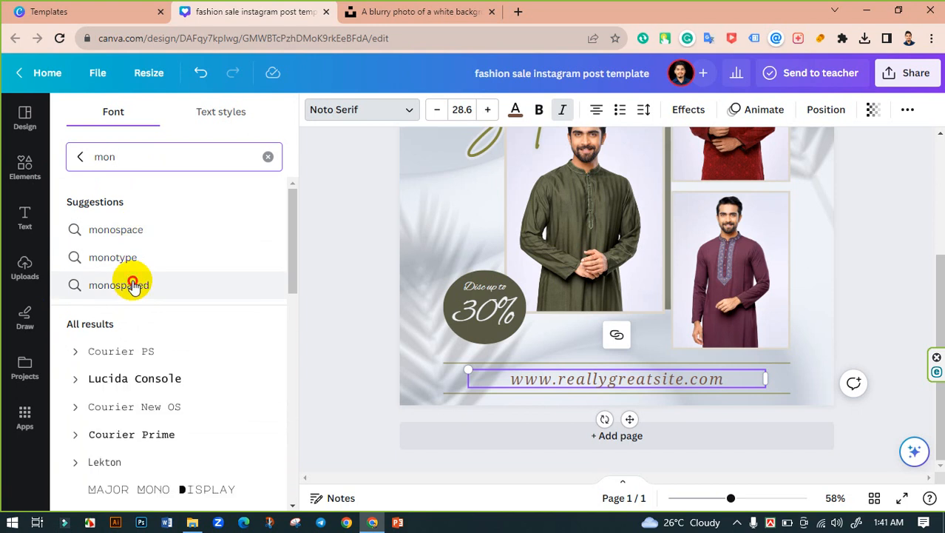
pyautogui.click(133, 286)
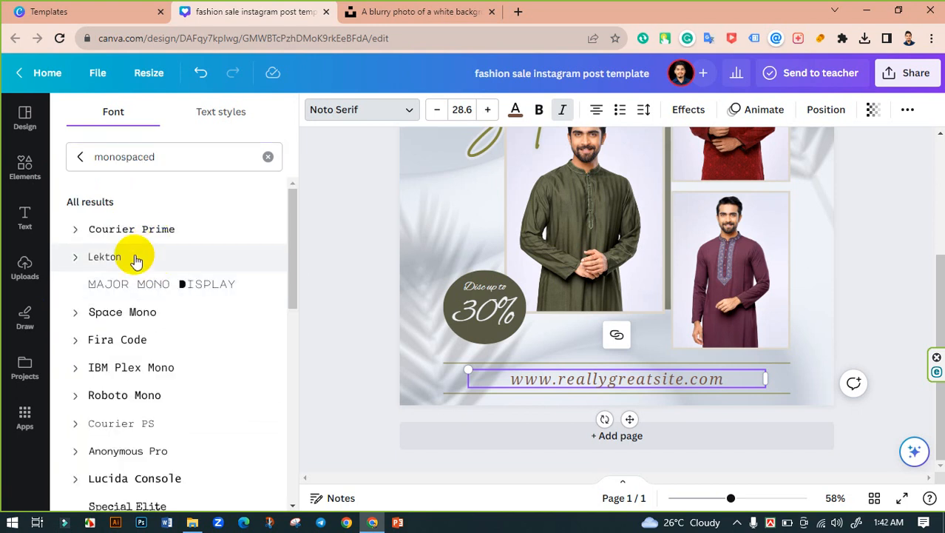
pyautogui.click(136, 260)
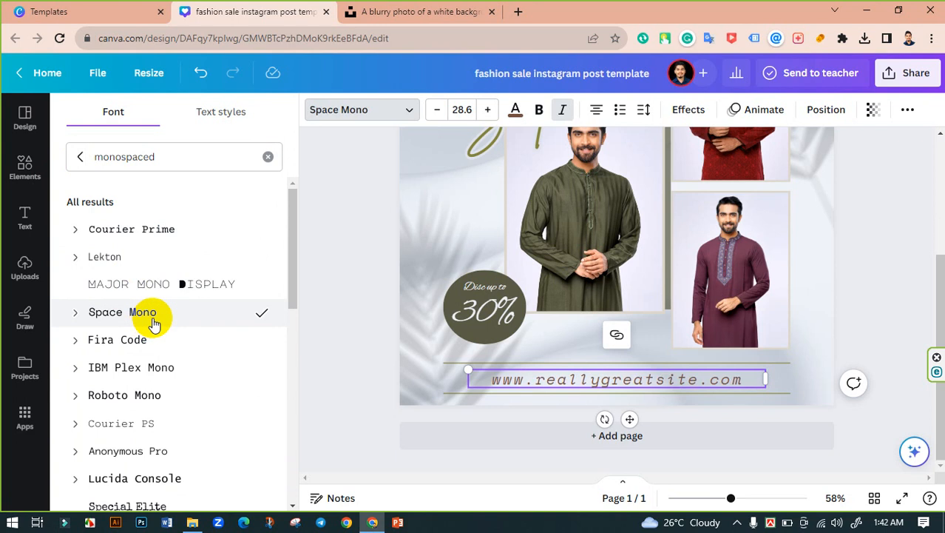
pyautogui.scroll(-1, 153, 325)
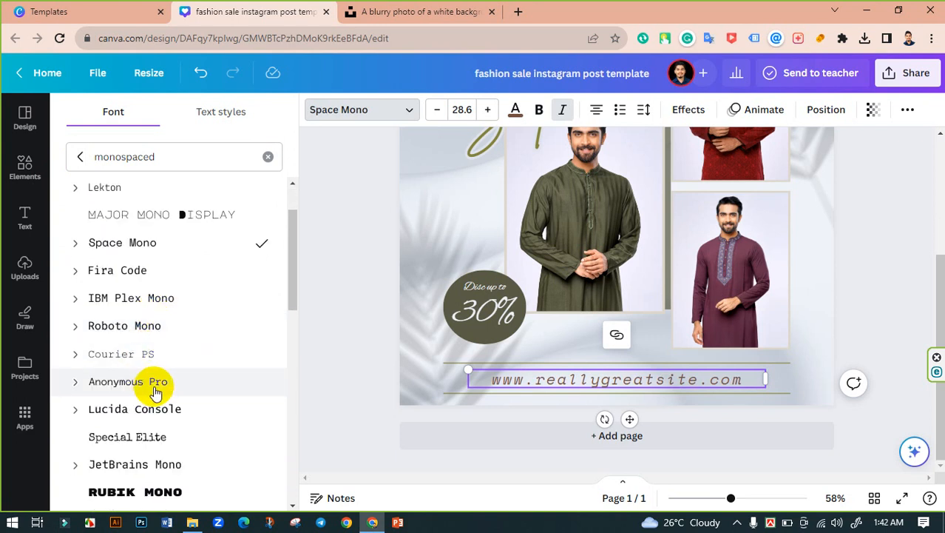
pyautogui.scroll(-2, 156, 388)
pyautogui.scroll(-3, 156, 391)
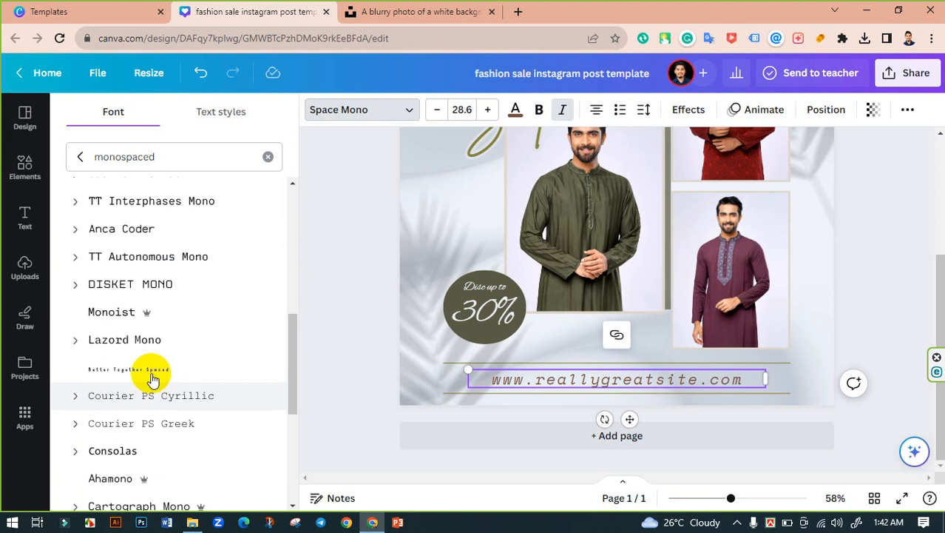
pyautogui.click(119, 295)
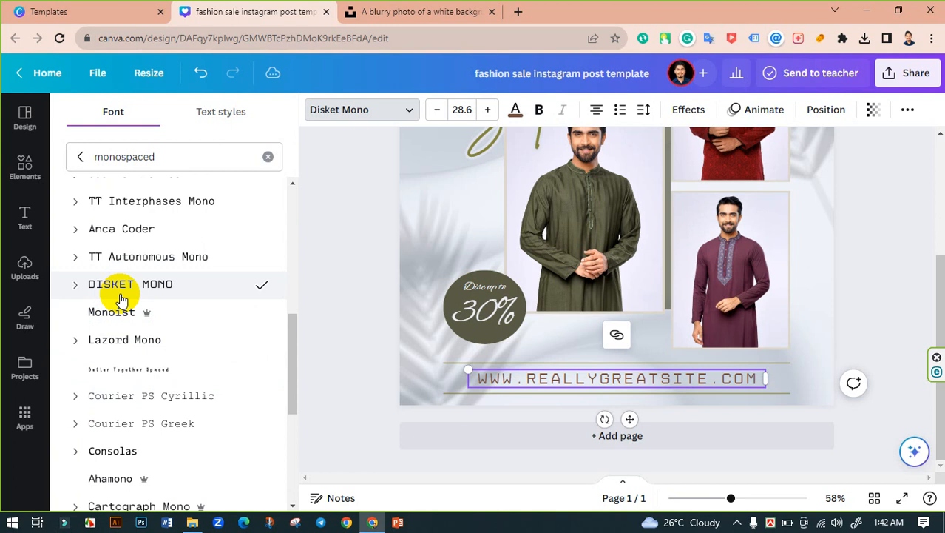
pyautogui.click(116, 324)
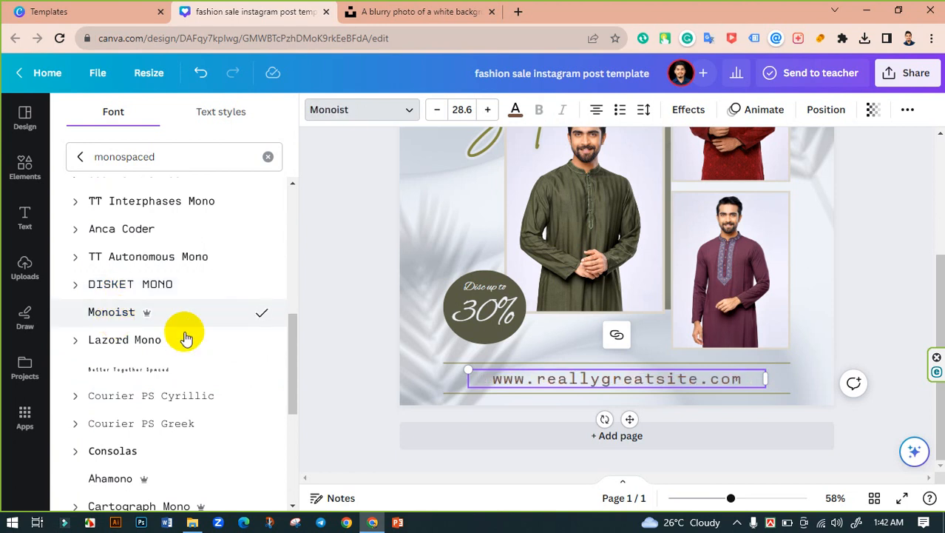
pyautogui.doubleClick(578, 383)
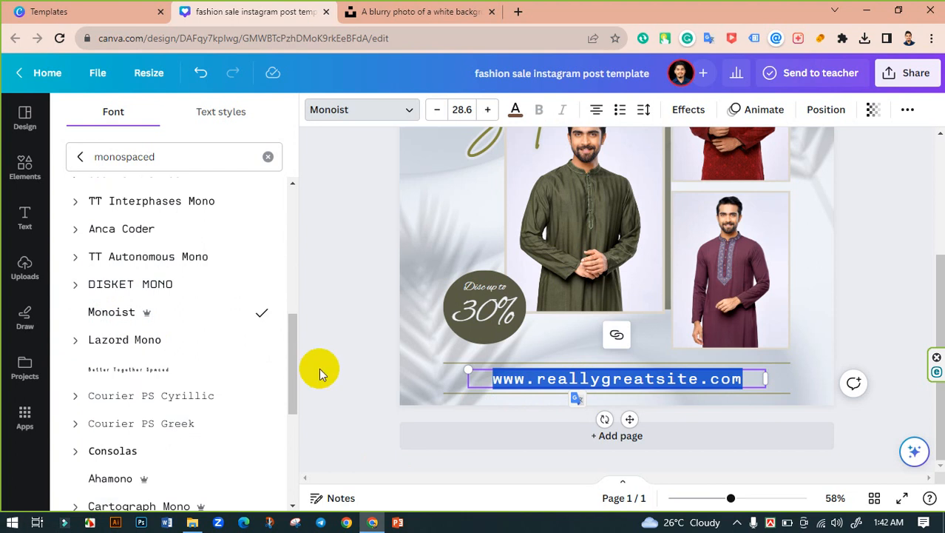
pyautogui.write('www.lere')
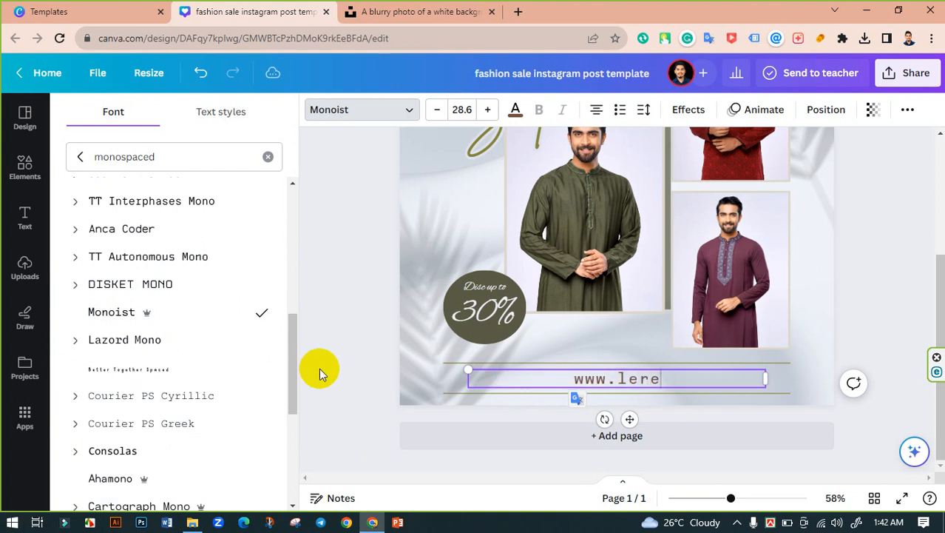
pyautogui.write('vecraz')
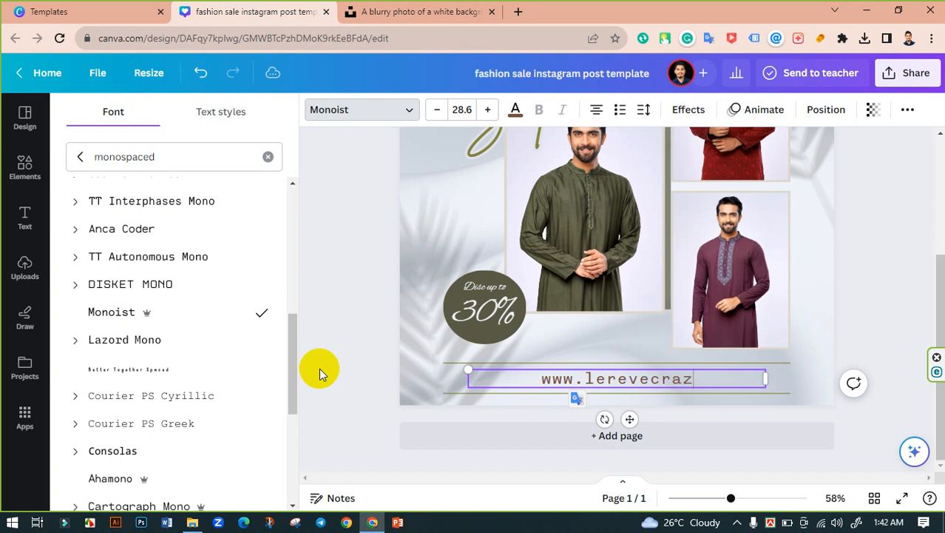
pyautogui.write('e.com')
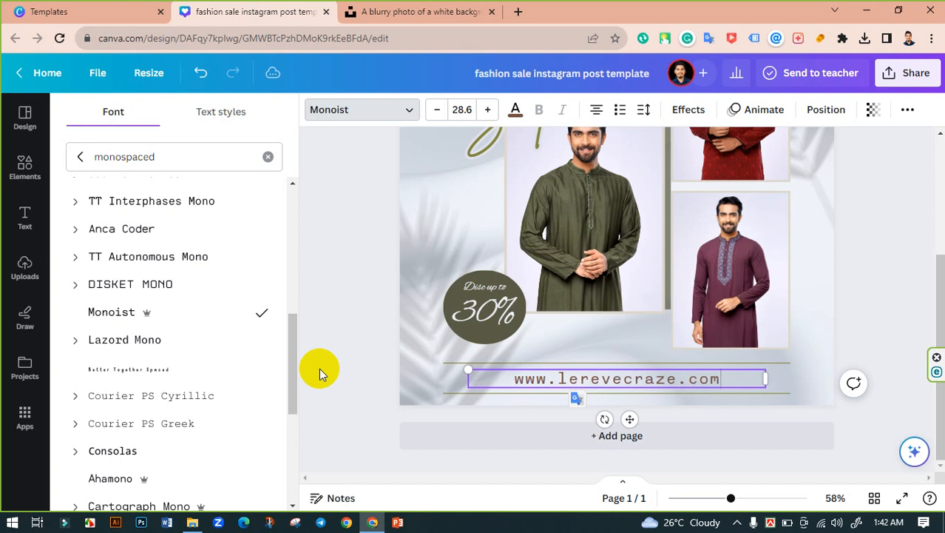
pyautogui.click(356, 322)
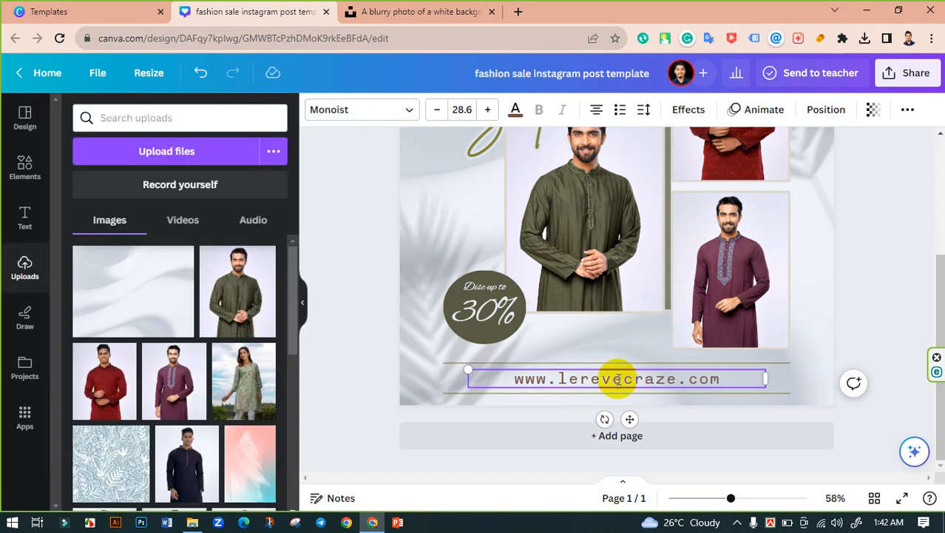
# Recolour the website address with the dark olive green document colour.
pyautogui.tripleClick(618, 379)
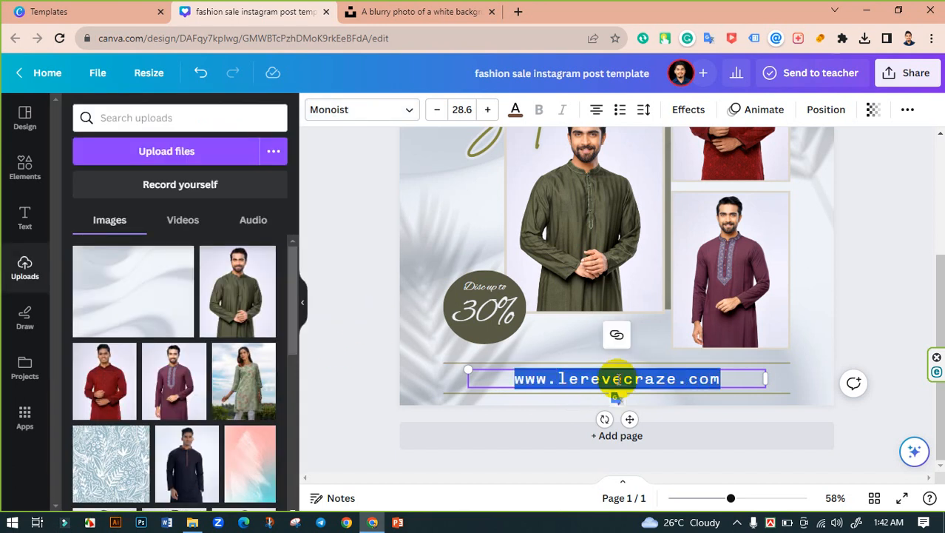
pyautogui.click(514, 111)
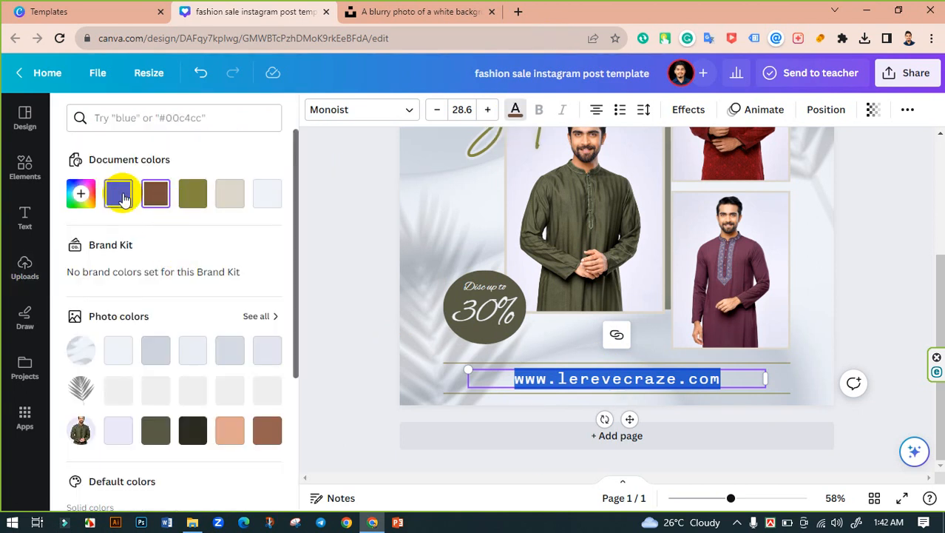
pyautogui.click(337, 246)
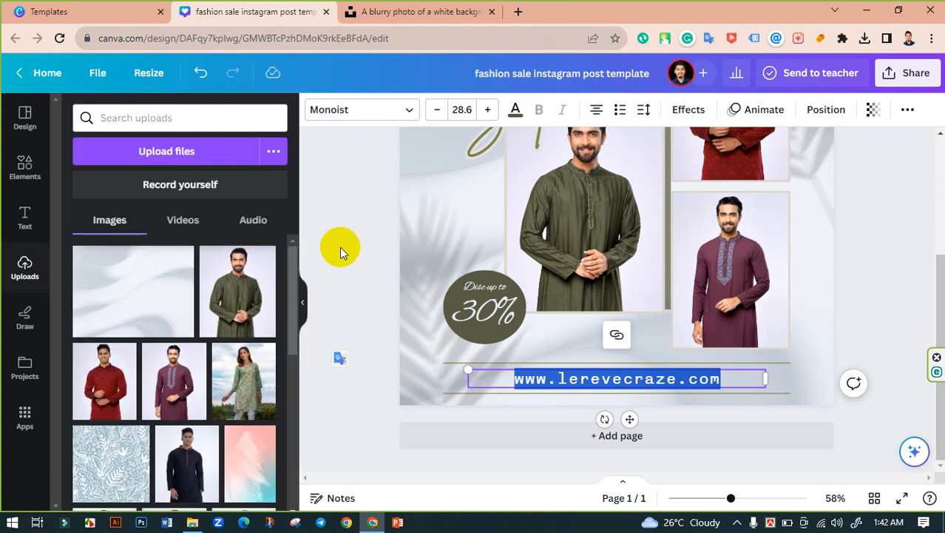
# Reduce the website address to font size 26.6 and widen its letter spacing to 482.
pyautogui.click(605, 381)
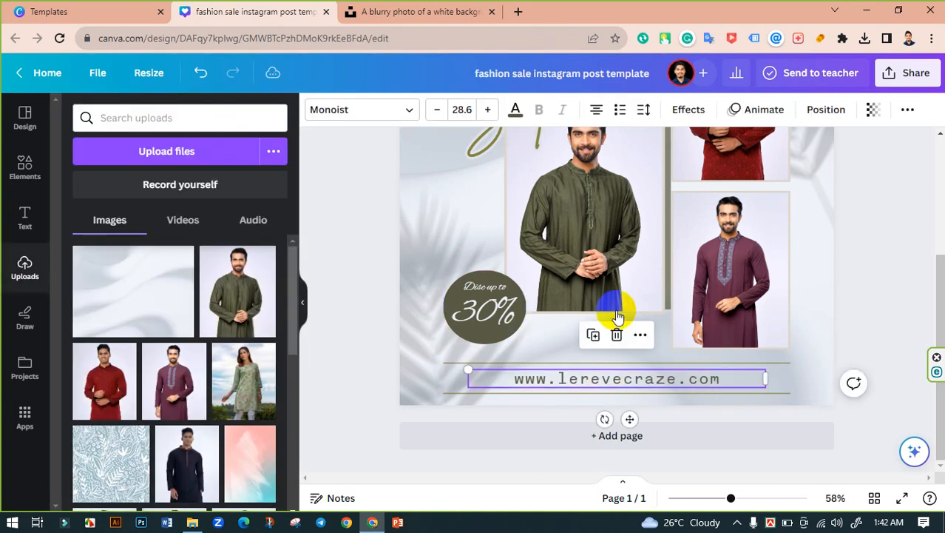
pyautogui.click(437, 111)
pyautogui.click(436, 113)
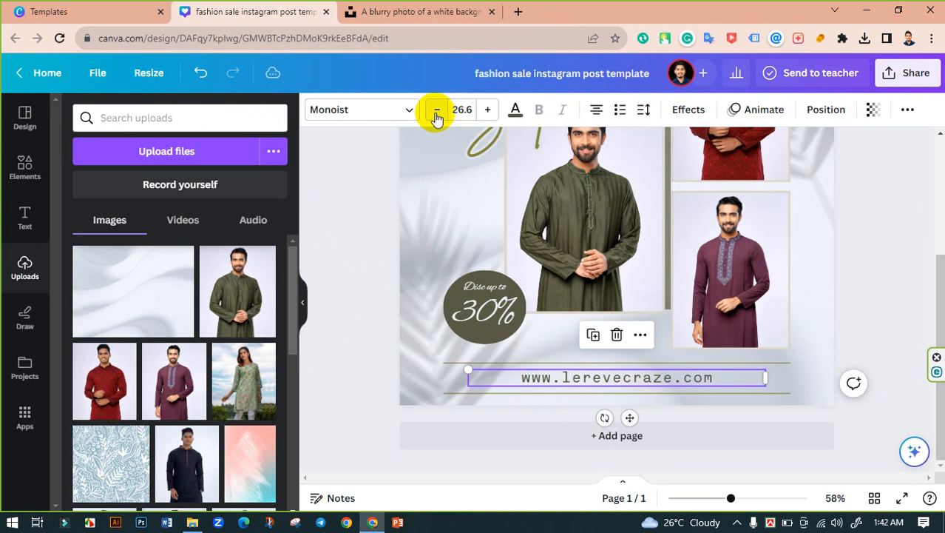
pyautogui.click(645, 111)
pyautogui.moveTo(670, 164); pyautogui.dragTo(755, 170)
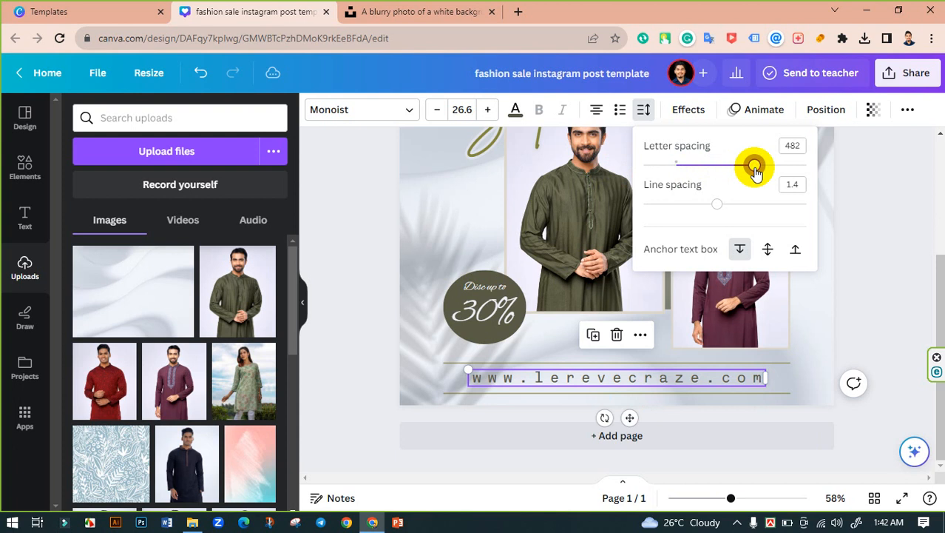
pyautogui.click(373, 250)
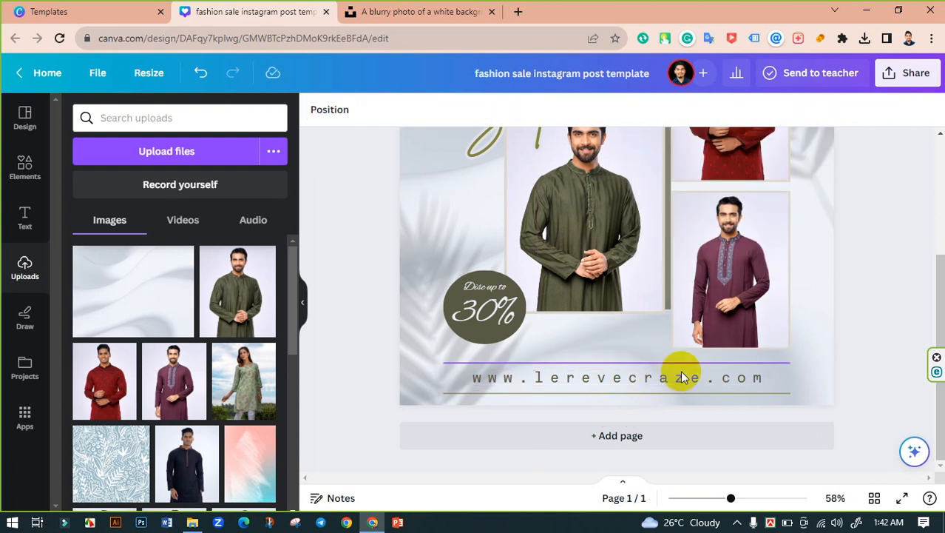
pyautogui.click(653, 377)
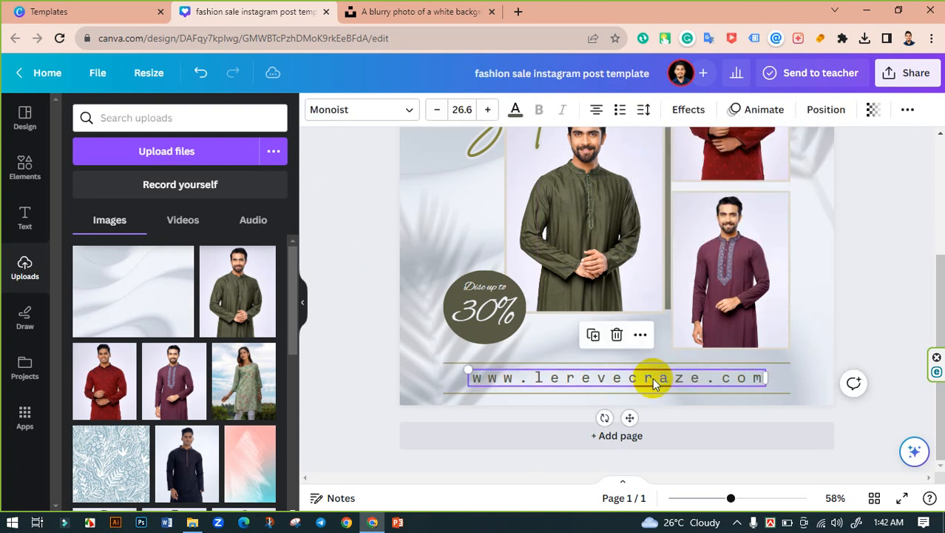
pyautogui.click(824, 111)
pyautogui.click(336, 259)
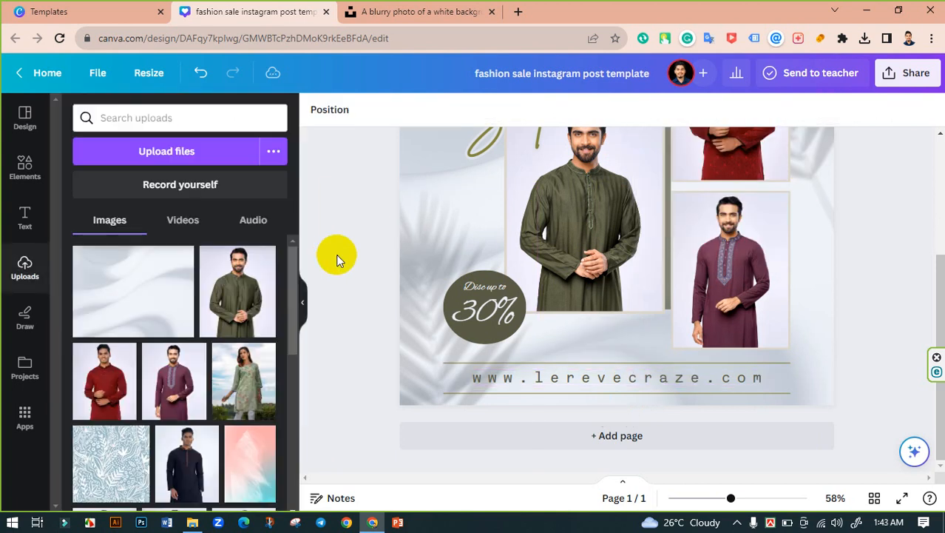
pyautogui.scroll(3, 459, 273)
pyautogui.scroll(-2, 643, 316)
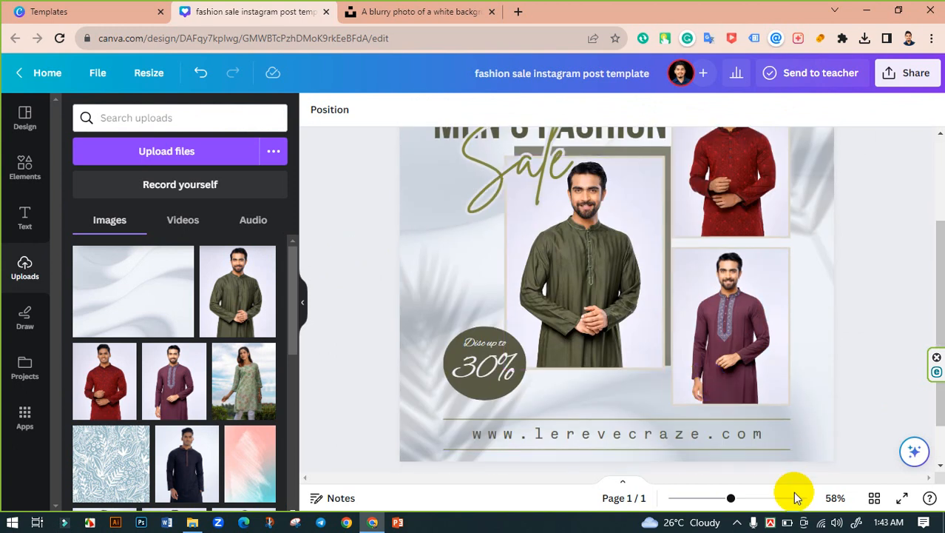
pyautogui.moveTo(732, 497); pyautogui.dragTo(719, 498)
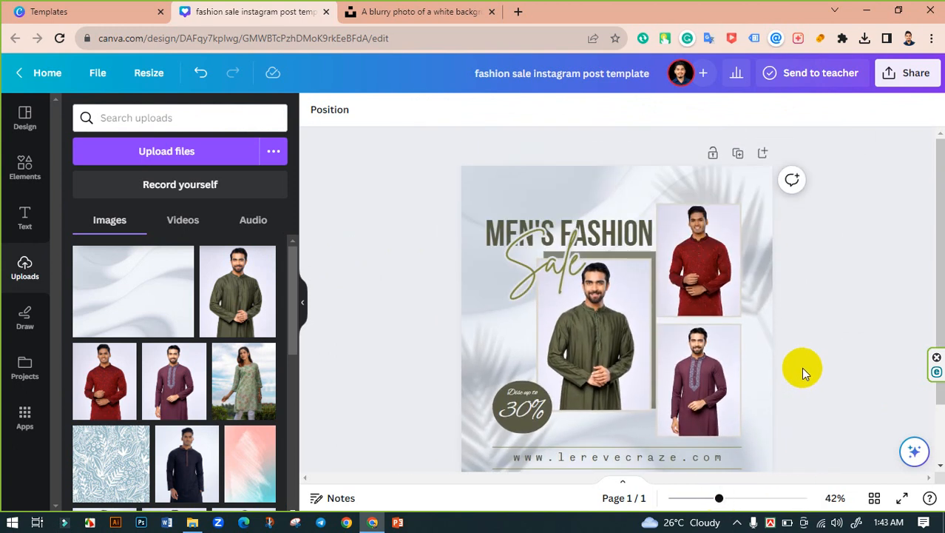
# Move the "MEN'S FASHION" heading up slightly above the "Sale" script text.
pyautogui.scroll(-1, 787, 333)
pyautogui.scroll(1, 787, 335)
pyautogui.click(630, 238)
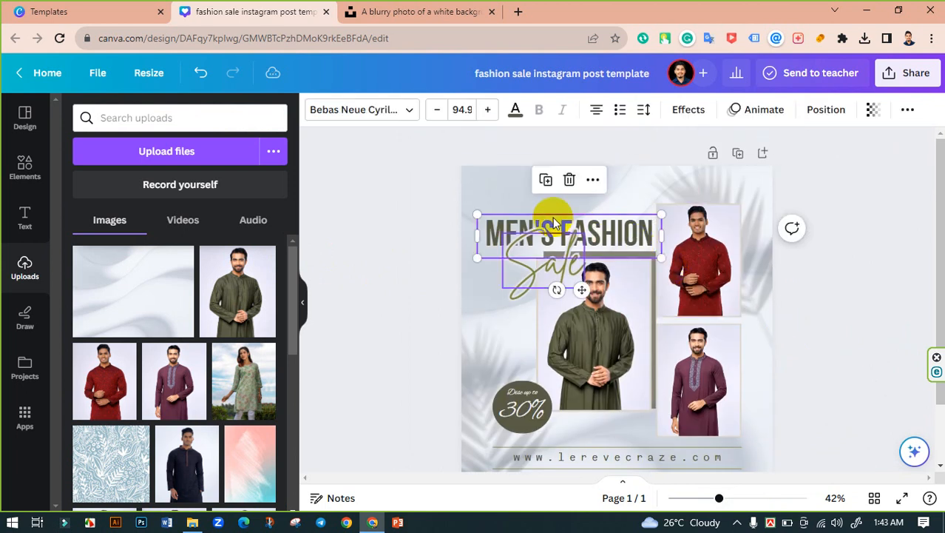
pyautogui.moveTo(613, 233); pyautogui.dragTo(619, 233)
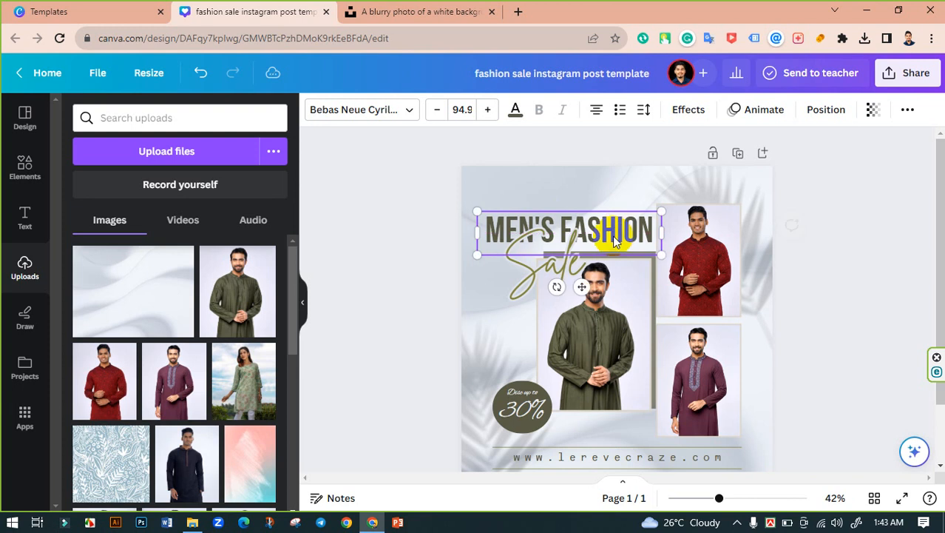
pyautogui.click(817, 239)
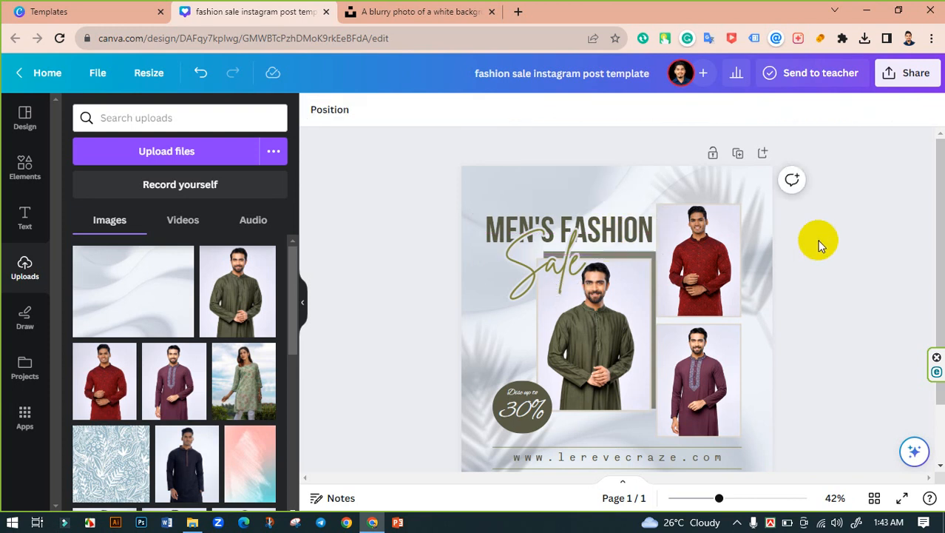
pyautogui.scroll(-1, 817, 239)
pyautogui.scroll(1, 817, 239)
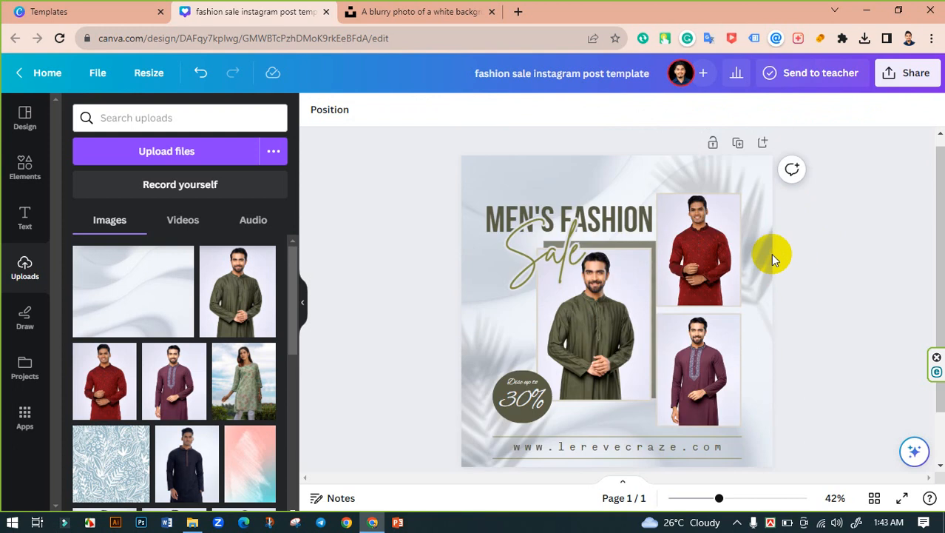
# Rename the design as Mens Fashion.
pyautogui.click(546, 73)
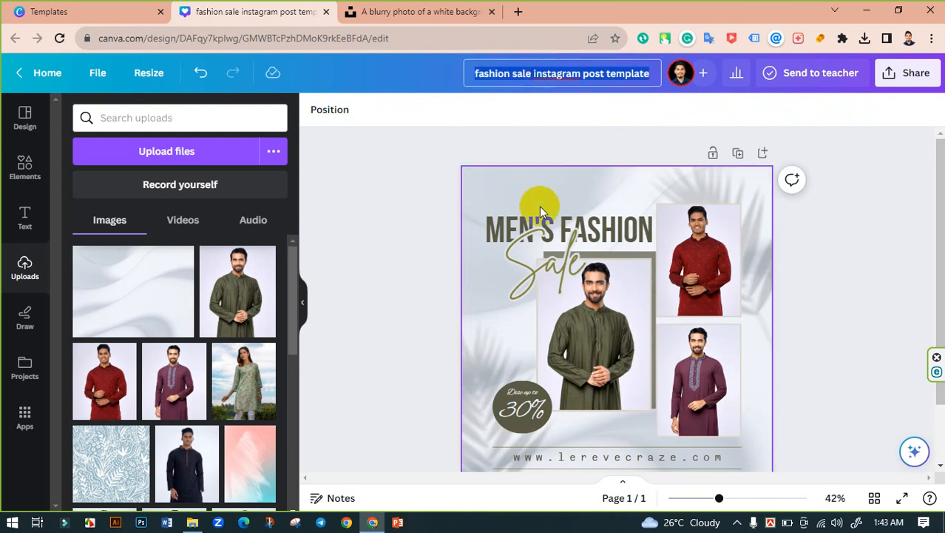
pyautogui.write('Mens Fashion')
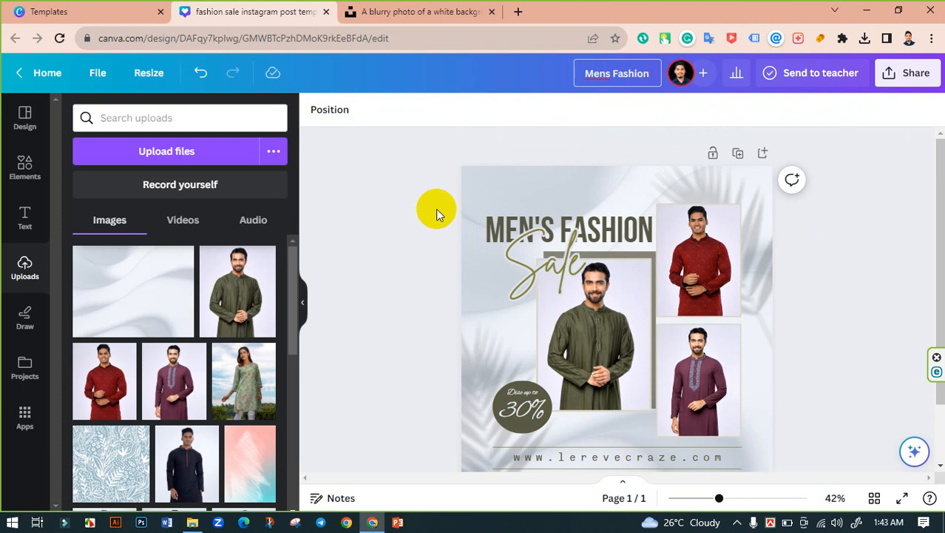
pyautogui.click(436, 208)
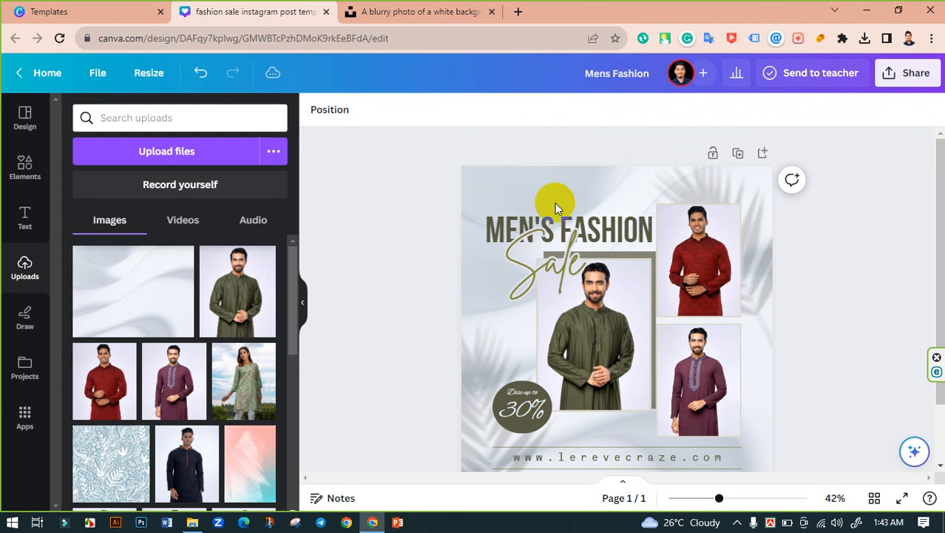
# Download the design as a PNG at the largest available size.
pyautogui.click(909, 80)
pyautogui.scroll(-3, 860, 321)
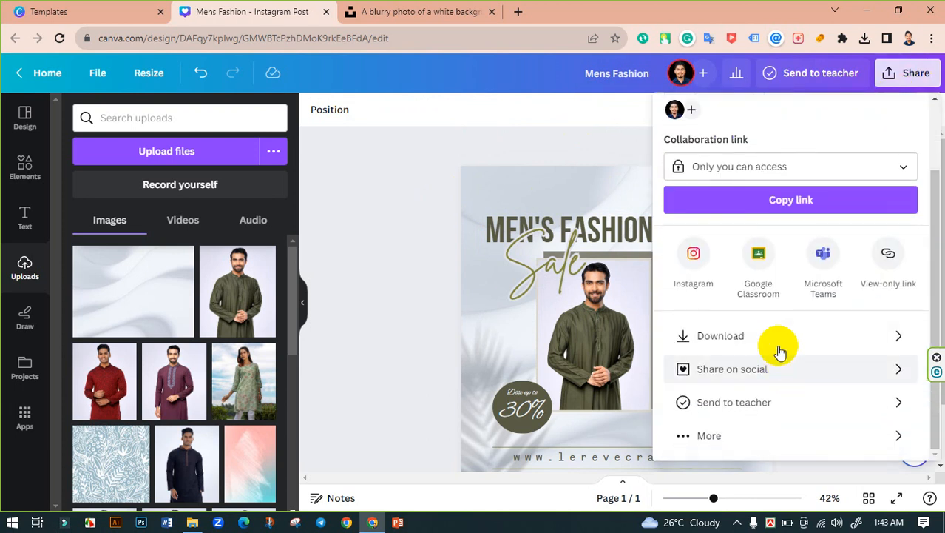
pyautogui.click(777, 339)
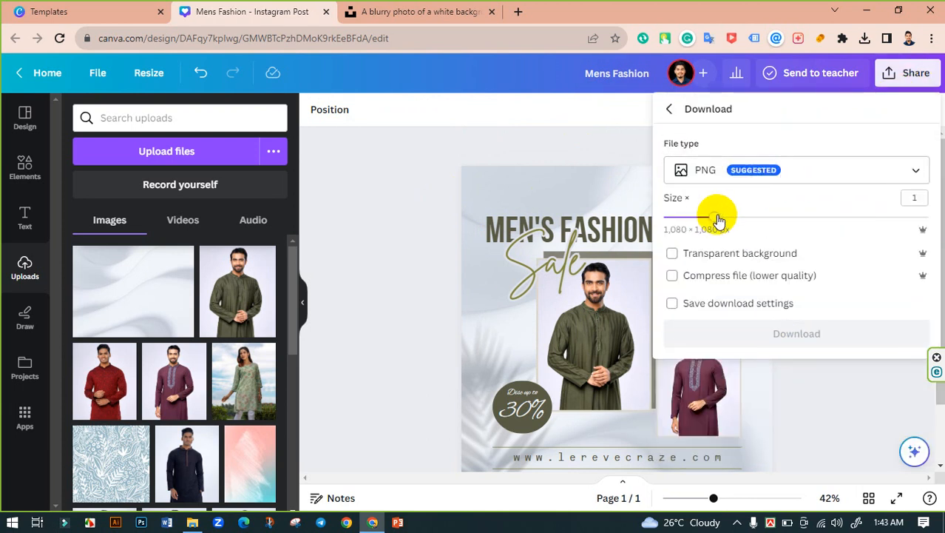
pyautogui.moveTo(714, 217); pyautogui.dragTo(935, 220)
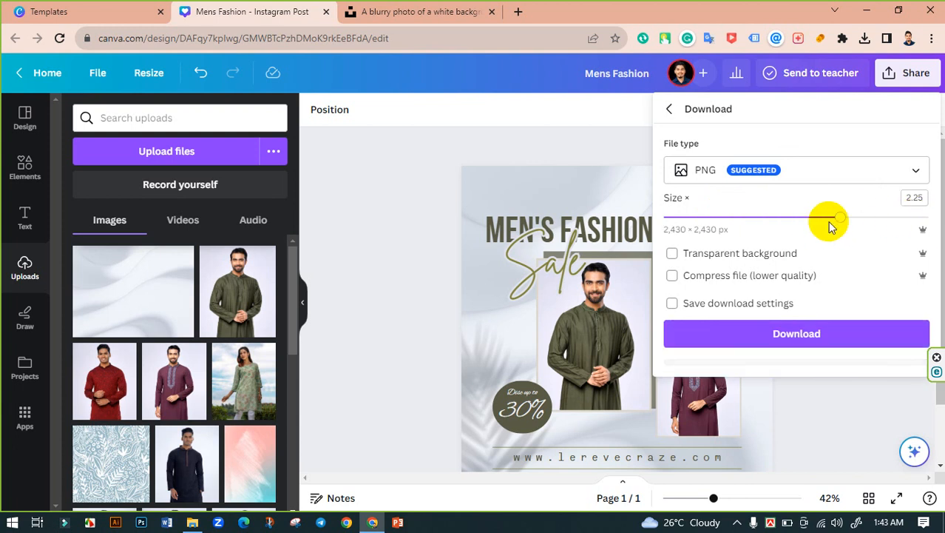
pyautogui.moveTo(829, 220); pyautogui.dragTo(926, 219)
pyautogui.click(785, 341)
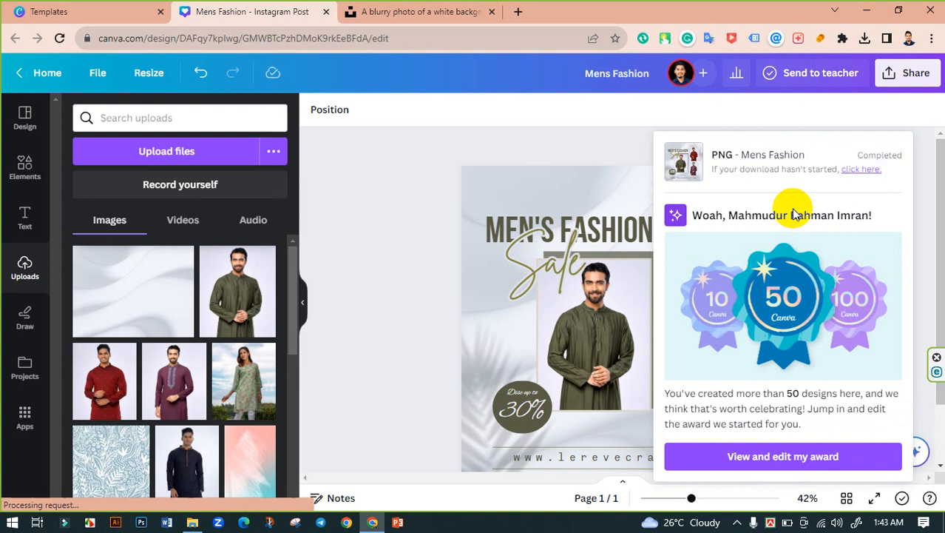
pyautogui.click(595, 147)
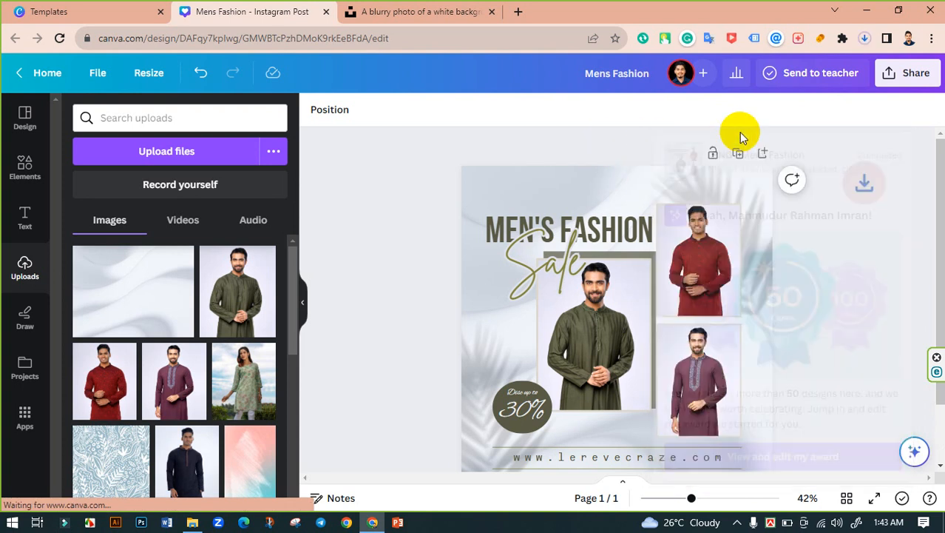
# Download the design as a JPG at size 1.75 and check the browser's recent downloads.
pyautogui.click(896, 79)
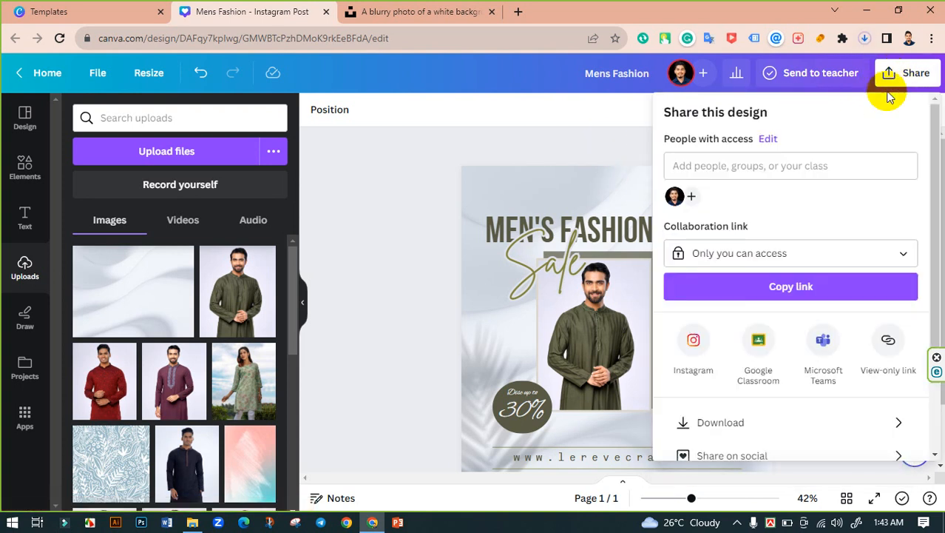
pyautogui.scroll(-2, 775, 376)
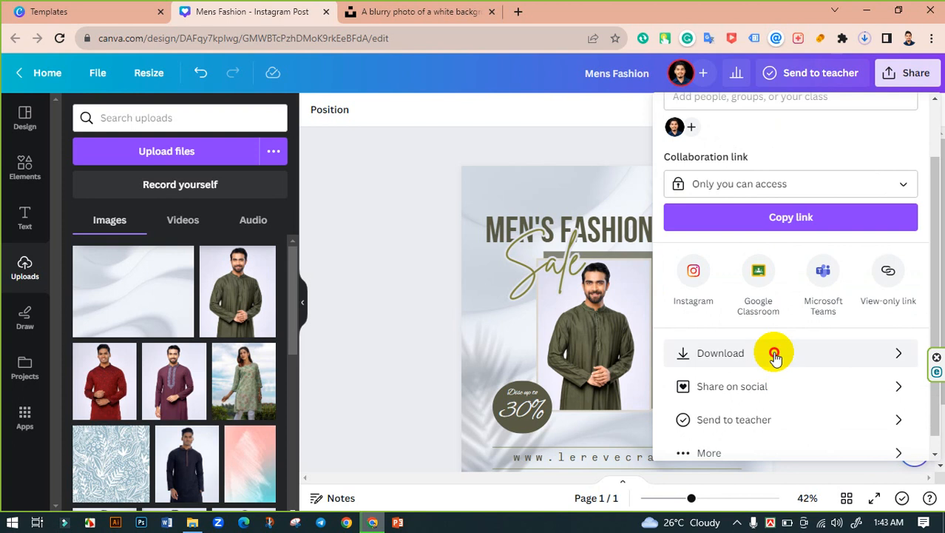
pyautogui.click(774, 354)
pyautogui.click(798, 180)
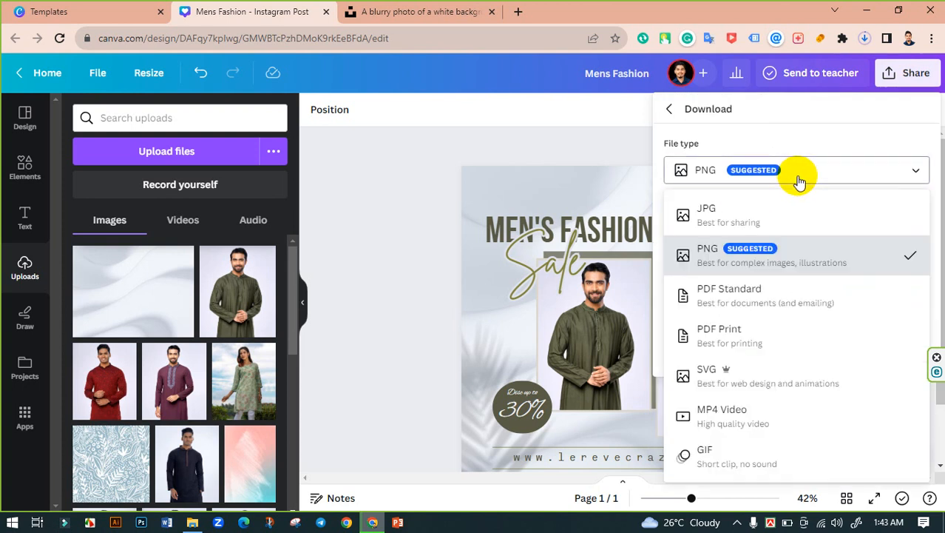
pyautogui.click(744, 216)
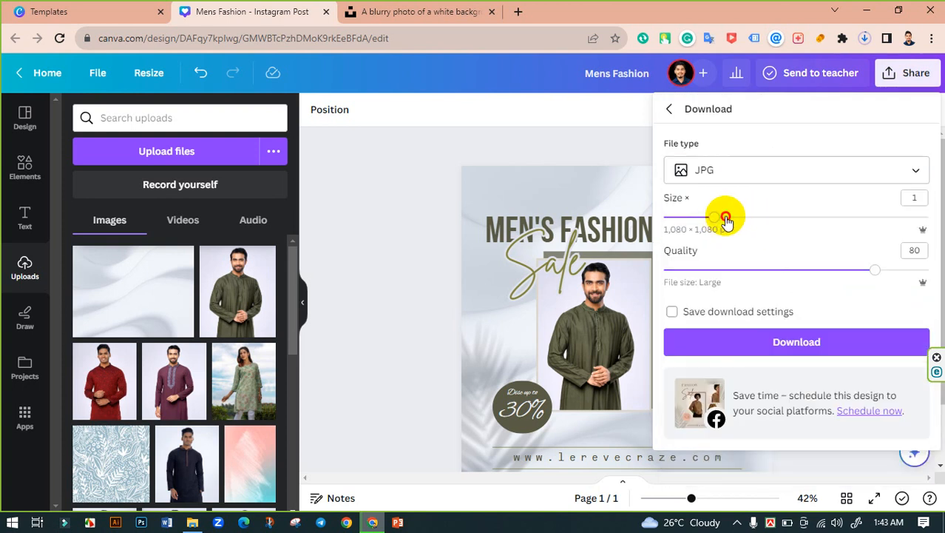
pyautogui.moveTo(727, 220); pyautogui.dragTo(790, 217)
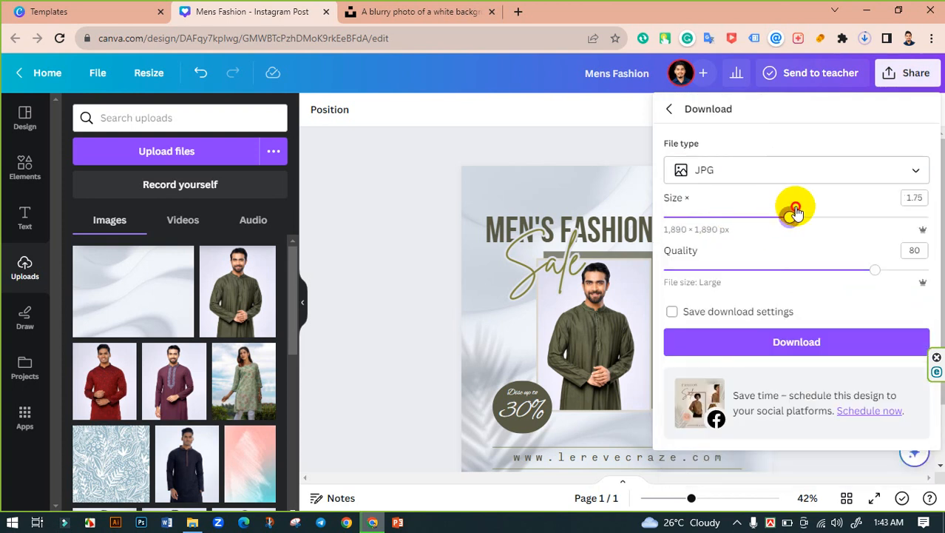
pyautogui.click(789, 345)
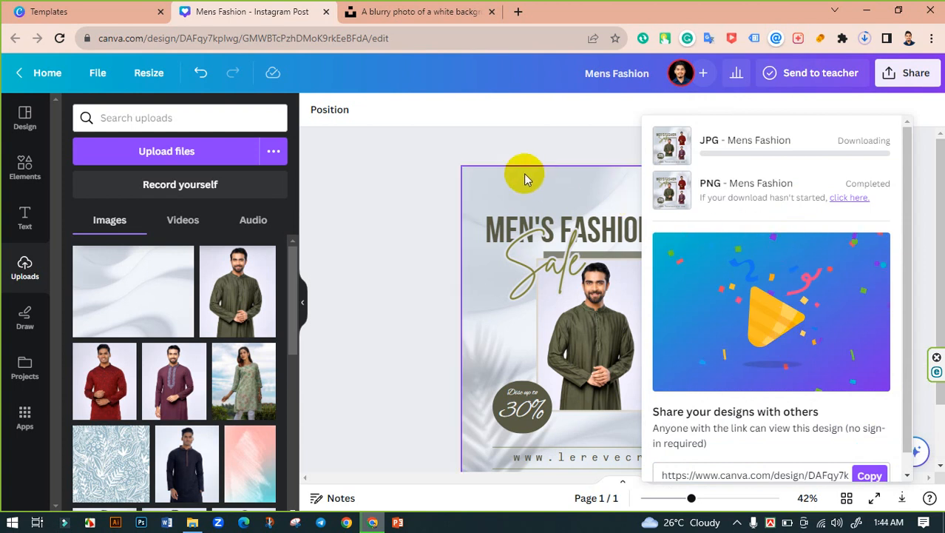
pyautogui.click(440, 151)
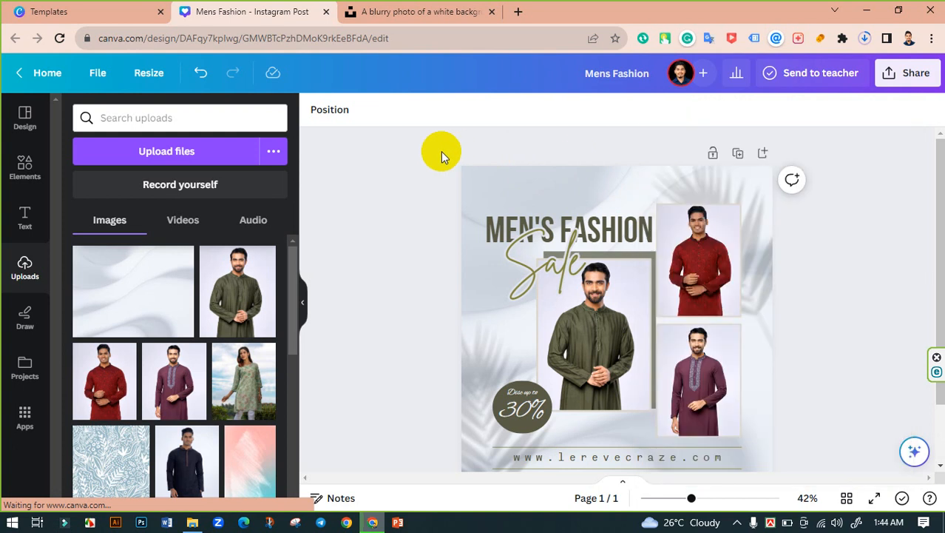
pyautogui.click(865, 37)
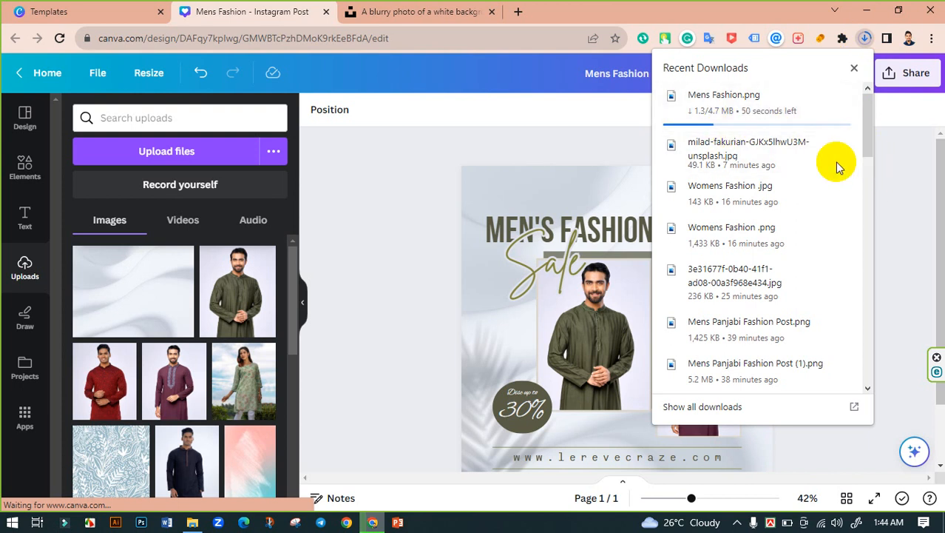
pyautogui.click(886, 154)
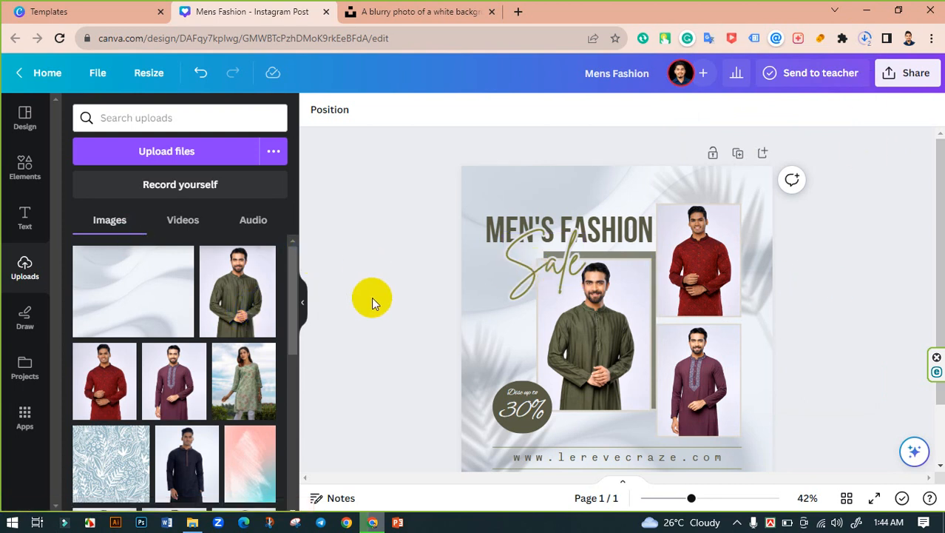
pyautogui.scroll(-1, 392, 272)
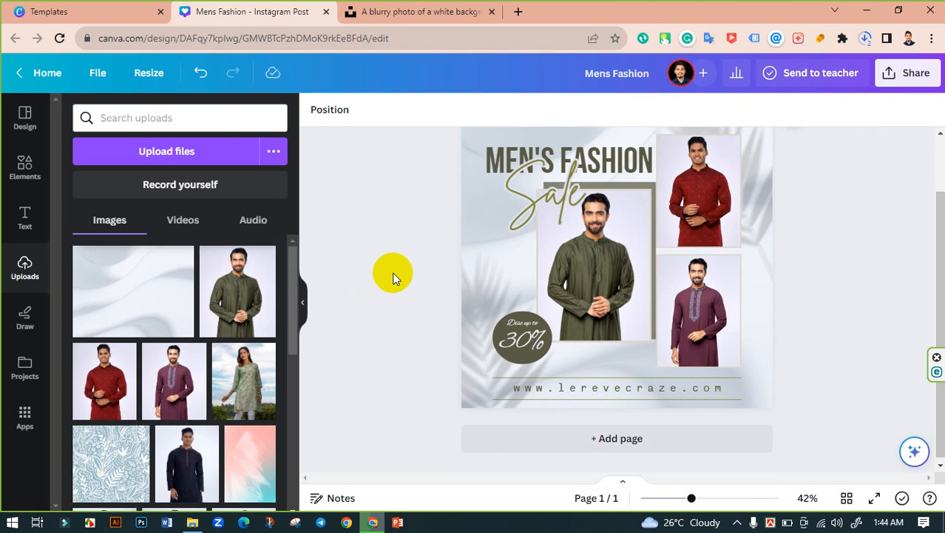
pyautogui.scroll(1, 392, 271)
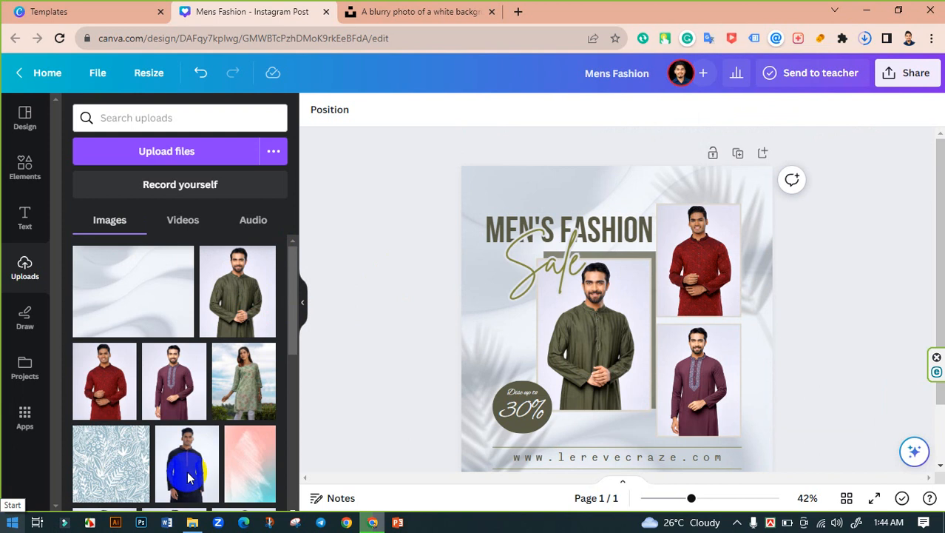
pyautogui.scroll(-2, 799, 296)
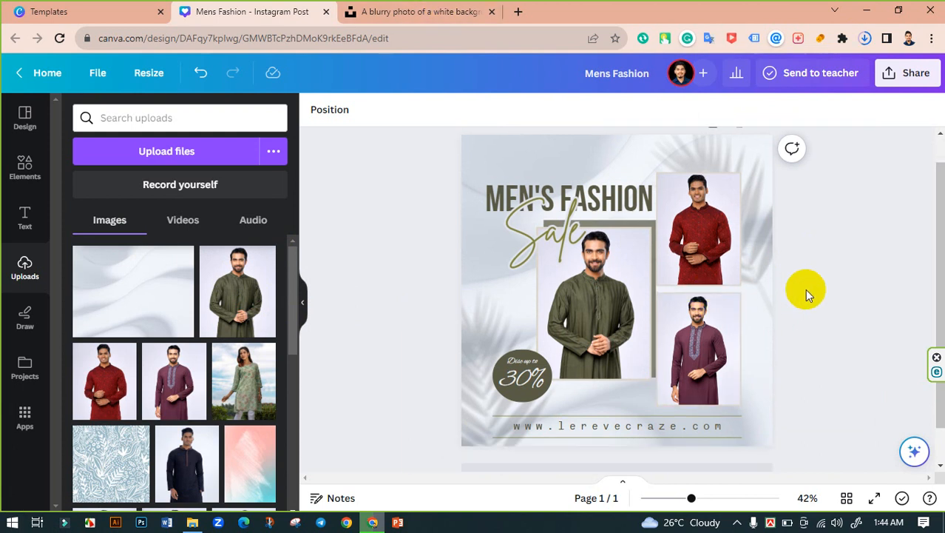
pyautogui.scroll(2, 804, 288)
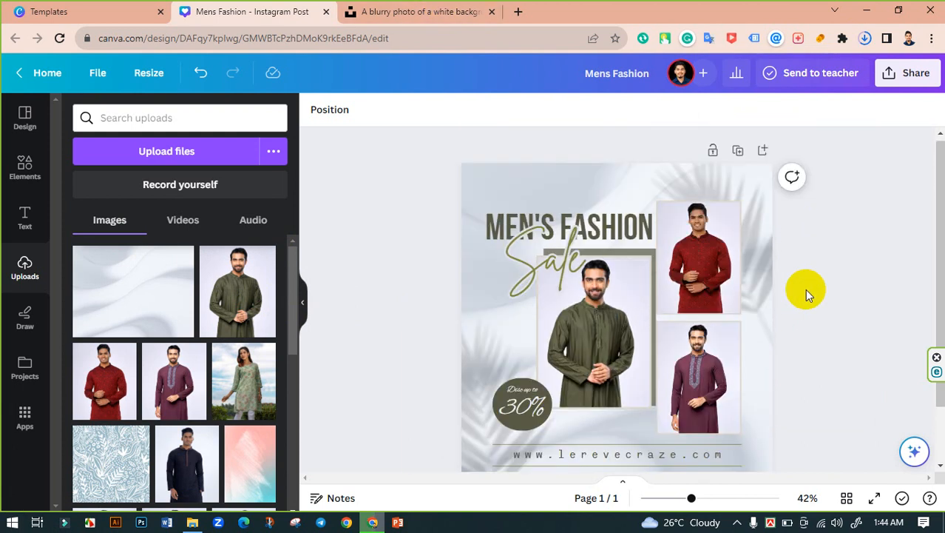
pyautogui.scroll(-2, 805, 288)
pyautogui.scroll(2, 804, 289)
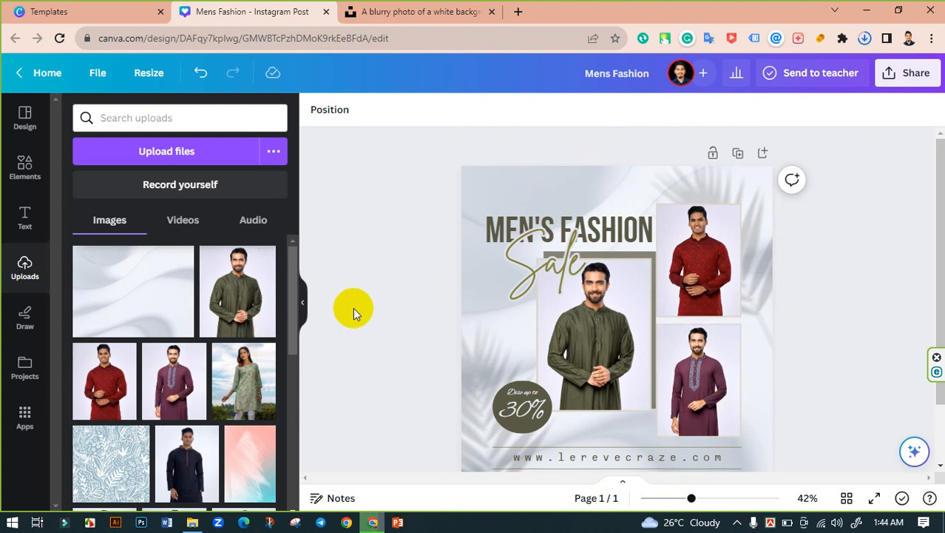
pyautogui.scroll(-2, 366, 306)
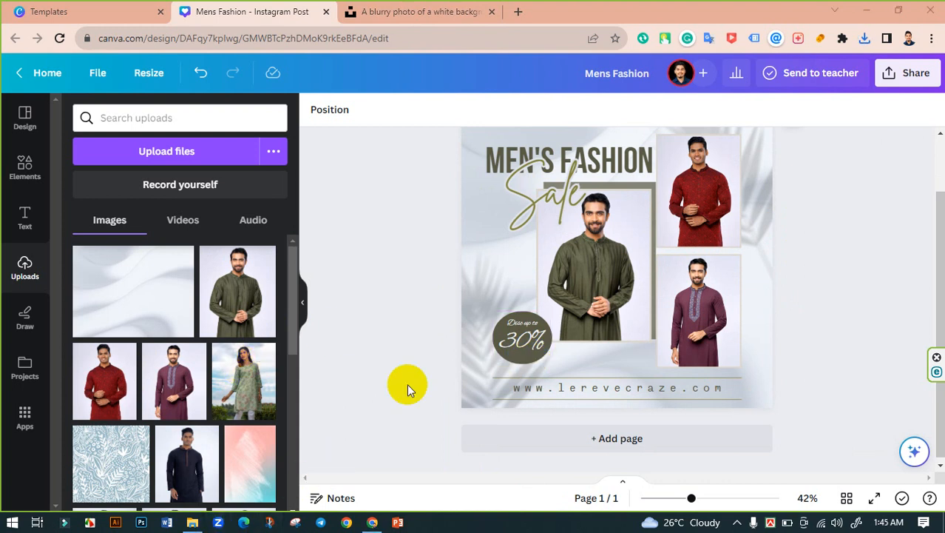
# Open the exported Mens Fashion.png from the Downloads folder in File Explorer and look over the whole post.
pyautogui.click(194, 523)
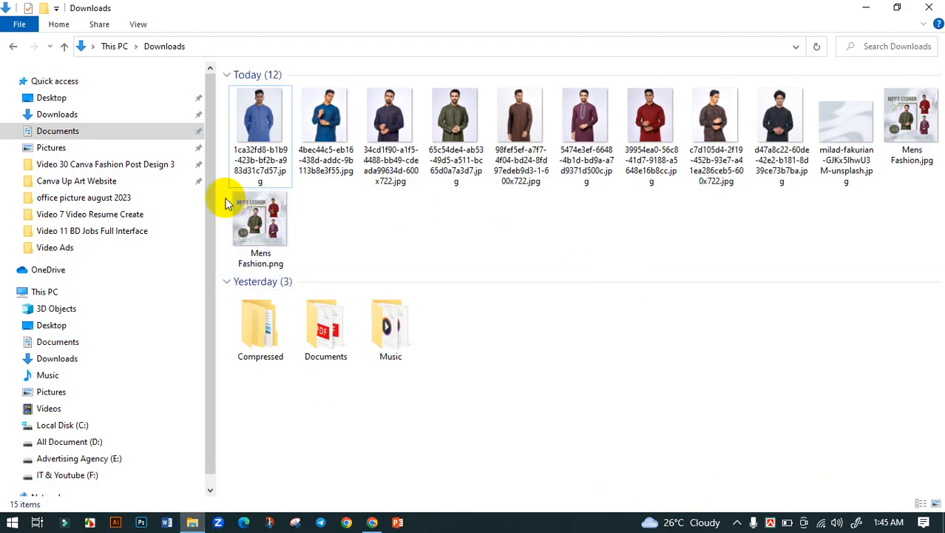
pyautogui.click(270, 226)
pyautogui.doubleClick(273, 232)
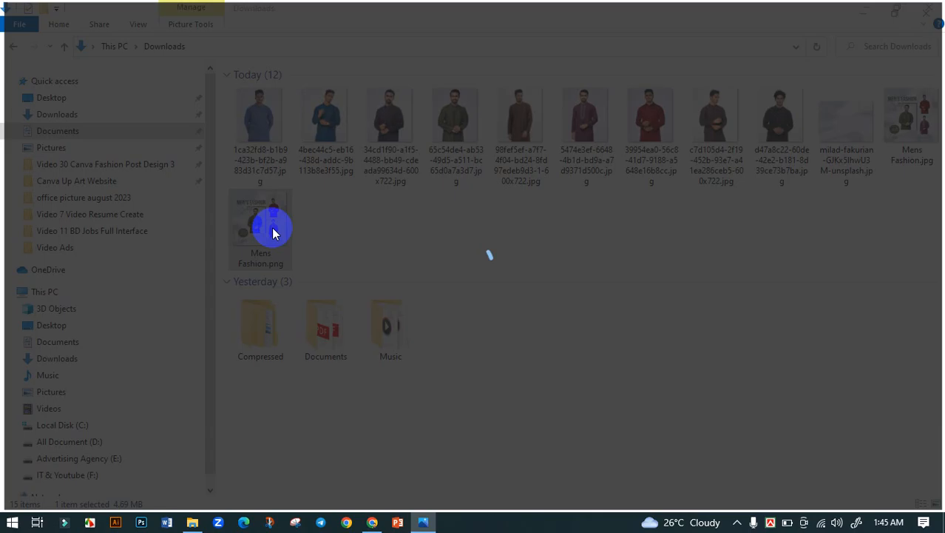
pyautogui.scroll(2, 443, 277)
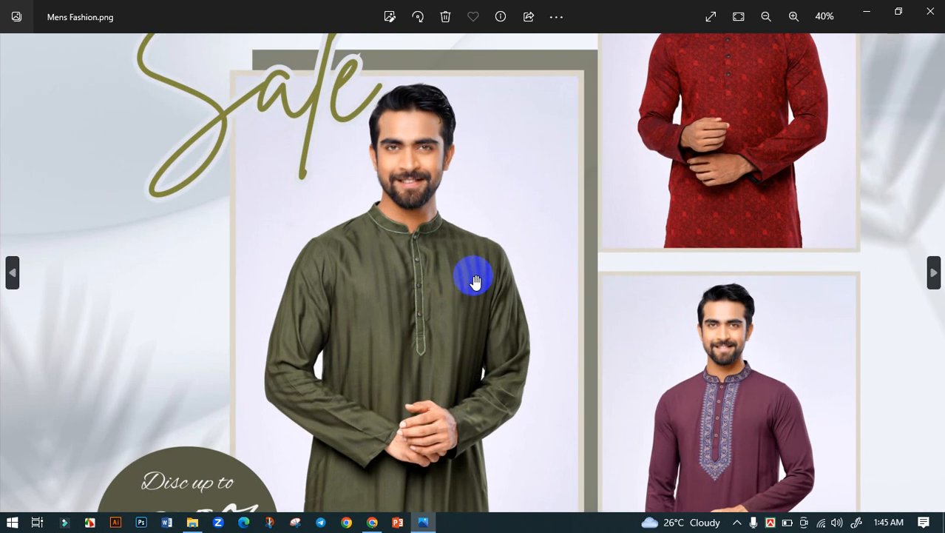
pyautogui.scroll(-5, 444, 303)
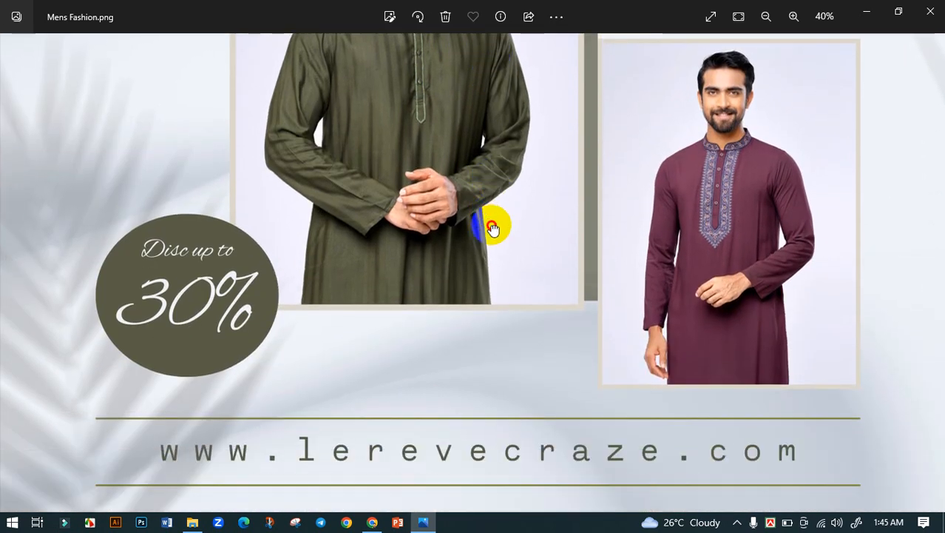
pyautogui.scroll(10, 493, 229)
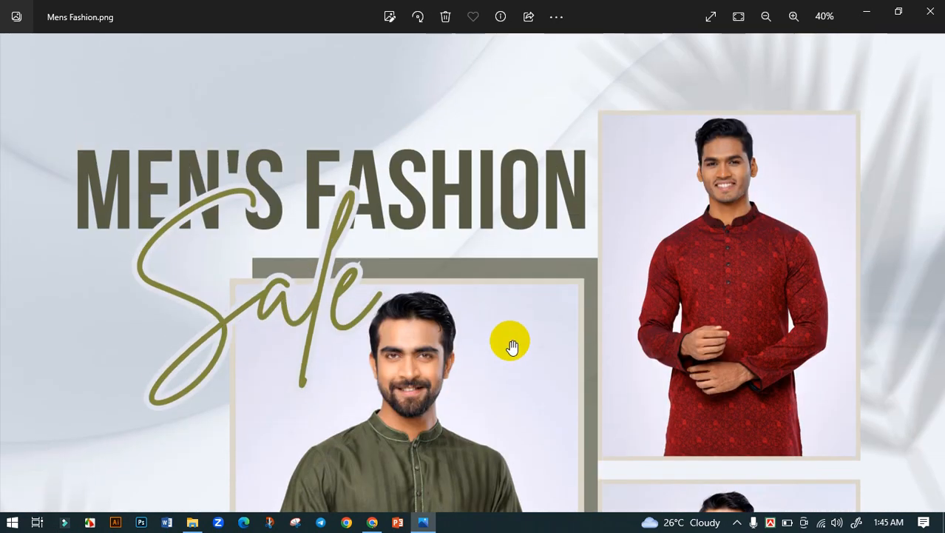
pyautogui.doubleClick(505, 337)
pyautogui.doubleClick(438, 331)
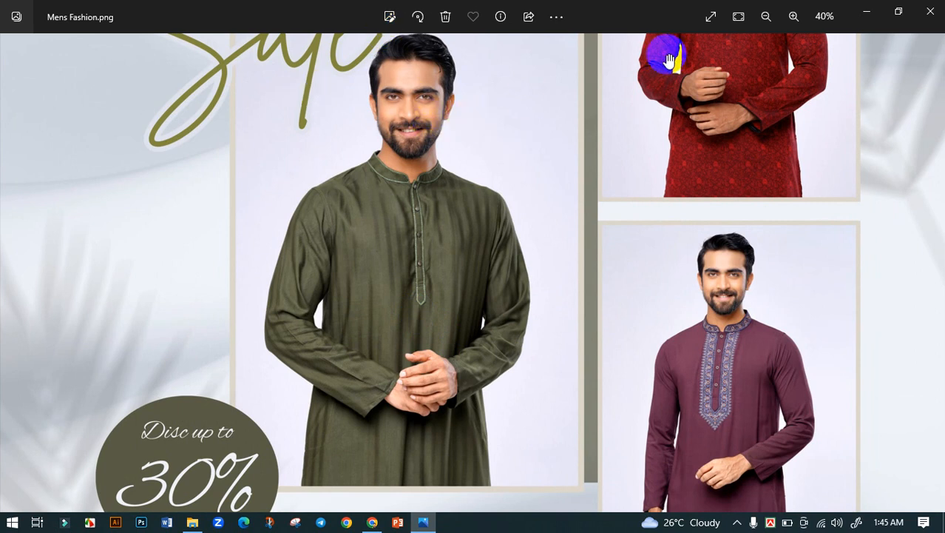
# Examine the enlarged product photos in the exported PNG for sharpness, including the olive panjabi and its model's face.
pyautogui.click(793, 16)
pyautogui.click(794, 16)
pyautogui.click(795, 17)
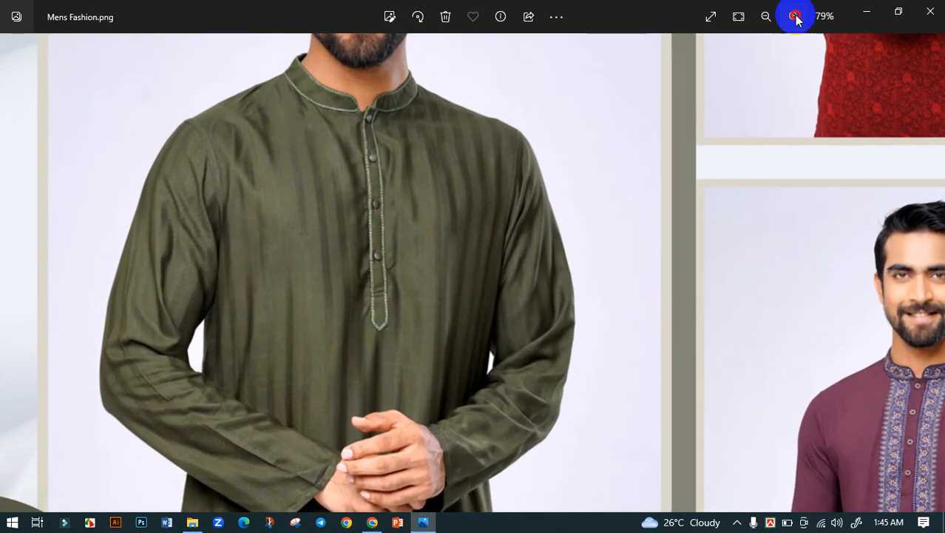
pyautogui.moveTo(426, 208); pyautogui.dragTo(470, 435)
pyautogui.moveTo(485, 305); pyautogui.dragTo(501, 388)
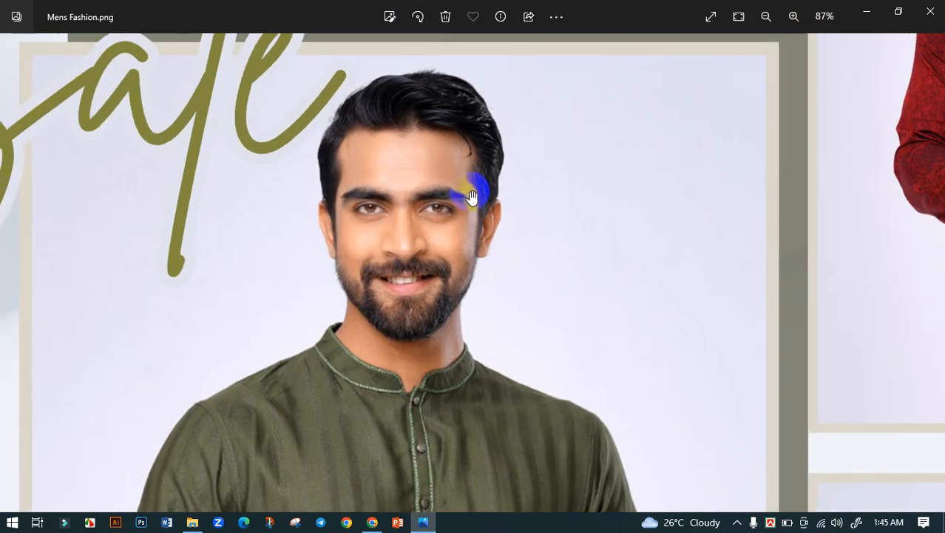
pyautogui.moveTo(470, 194); pyautogui.dragTo(577, 335)
pyautogui.moveTo(459, 148); pyautogui.dragTo(556, 392)
pyautogui.moveTo(507, 267); pyautogui.dragTo(559, 88)
pyautogui.moveTo(727, 426); pyautogui.dragTo(503, 154)
pyautogui.moveTo(769, 341); pyautogui.dragTo(423, 131)
pyautogui.scroll(-5, 433, 134)
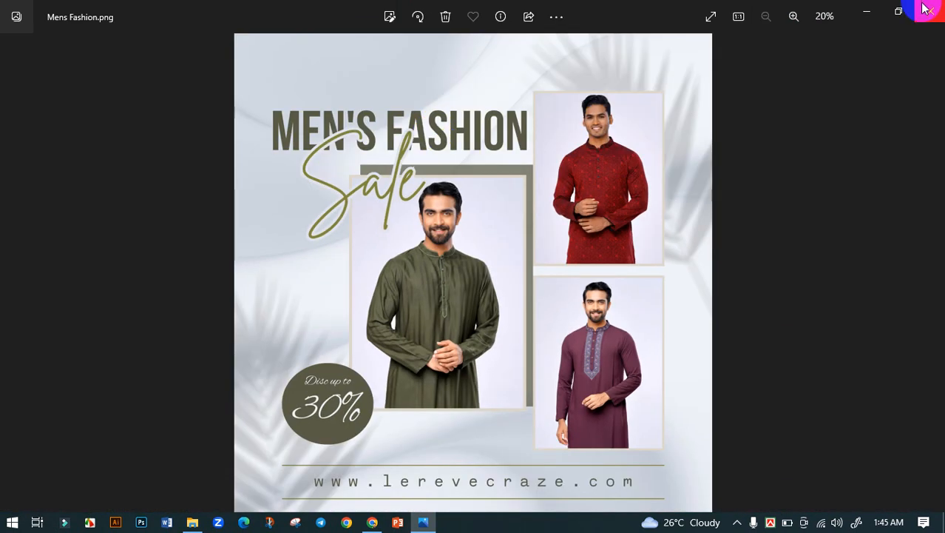
# Close the image preview and switch back to the Canva design in Chrome.
pyautogui.click(924, 8)
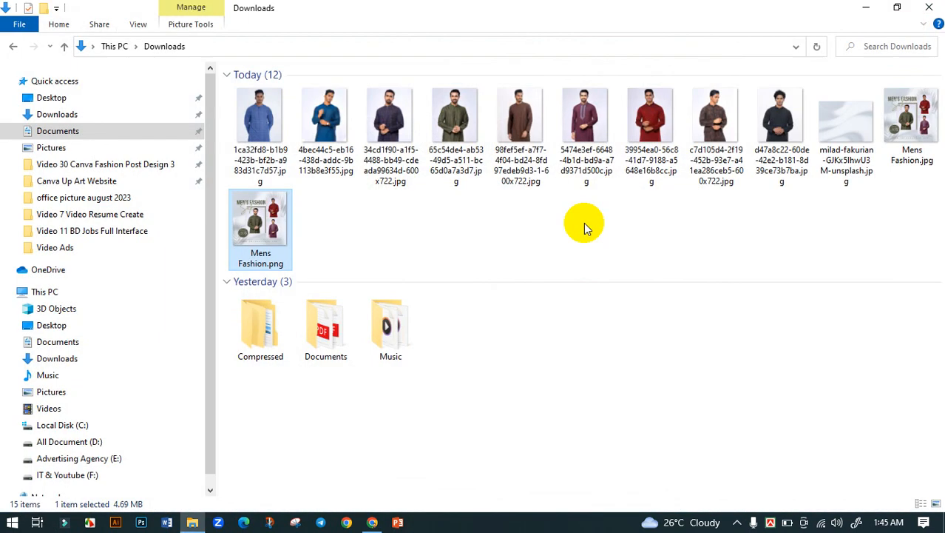
pyautogui.click(374, 524)
pyautogui.scroll(1, 337, 295)
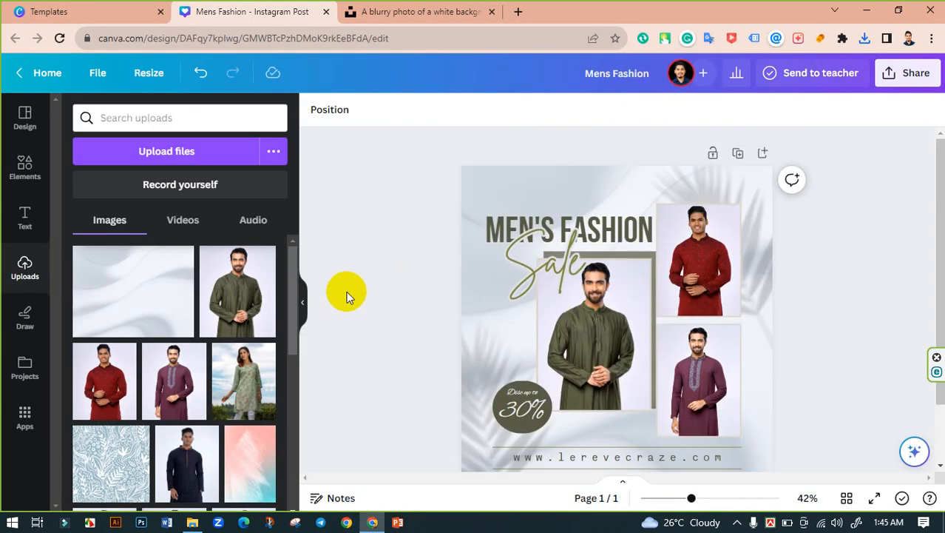